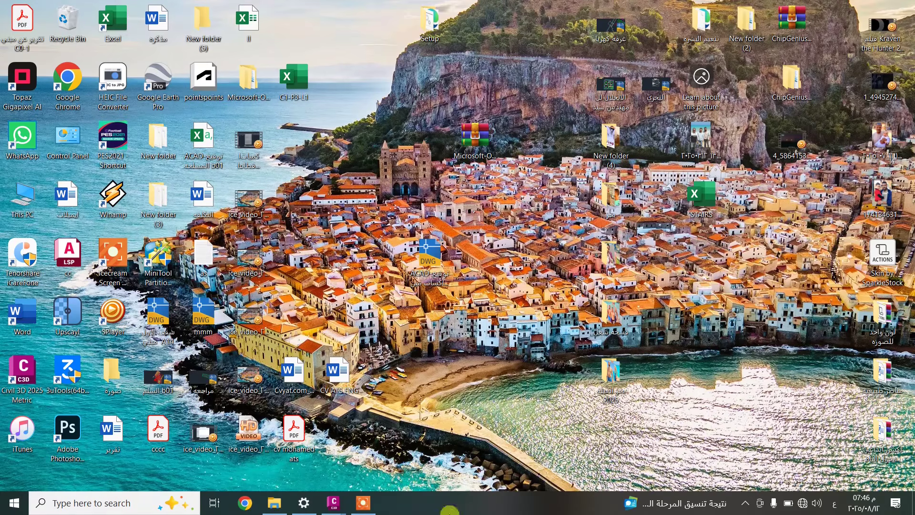
- Switch to Drawing3 in Civil 3D and load the text file NGL -A14 from the NGL-A14 folder for point import
mouse_move(363, 512)
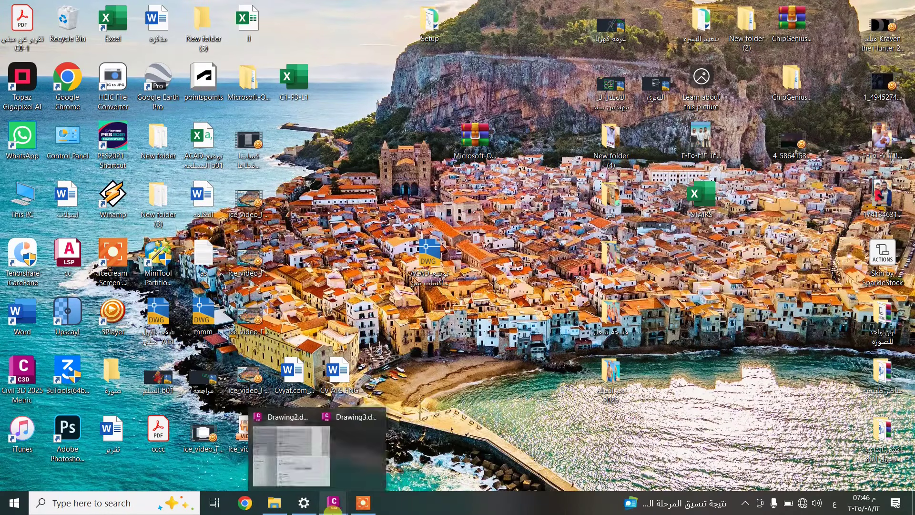
left_click(396, 452)
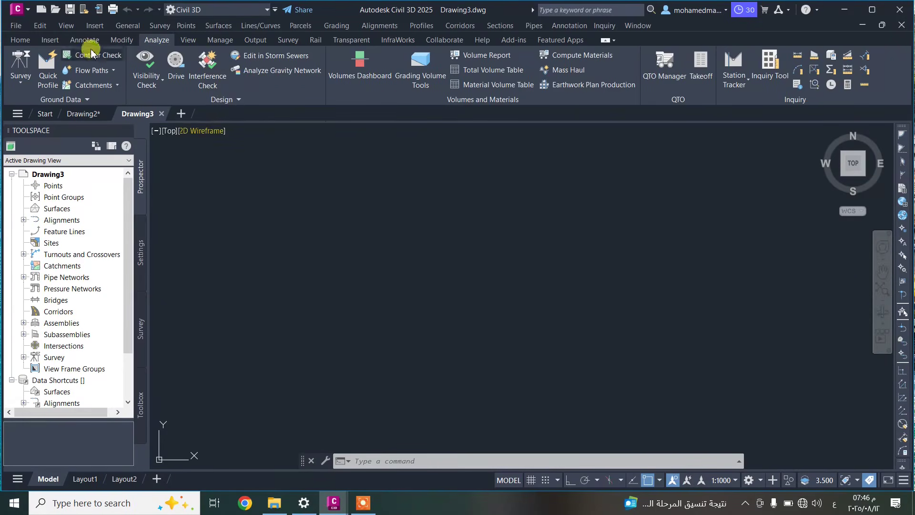
left_click(50, 41)
left_click(66, 84)
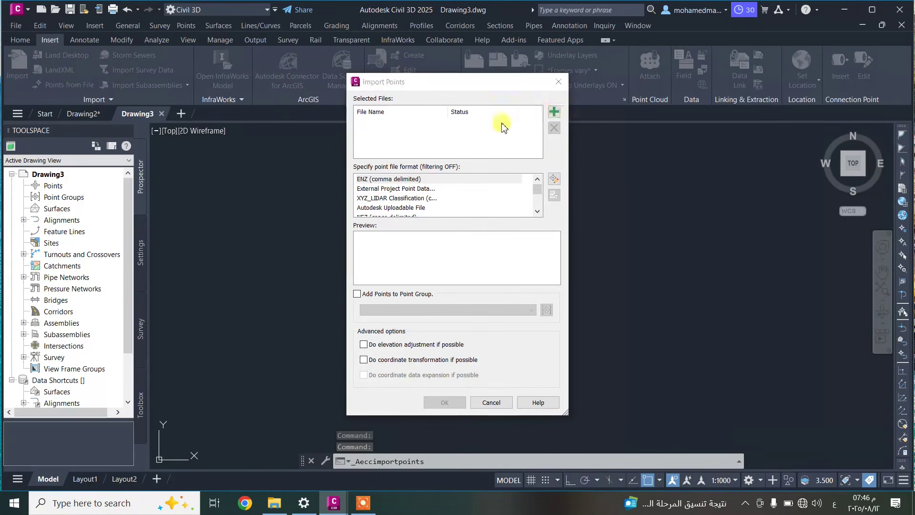
left_click(555, 113)
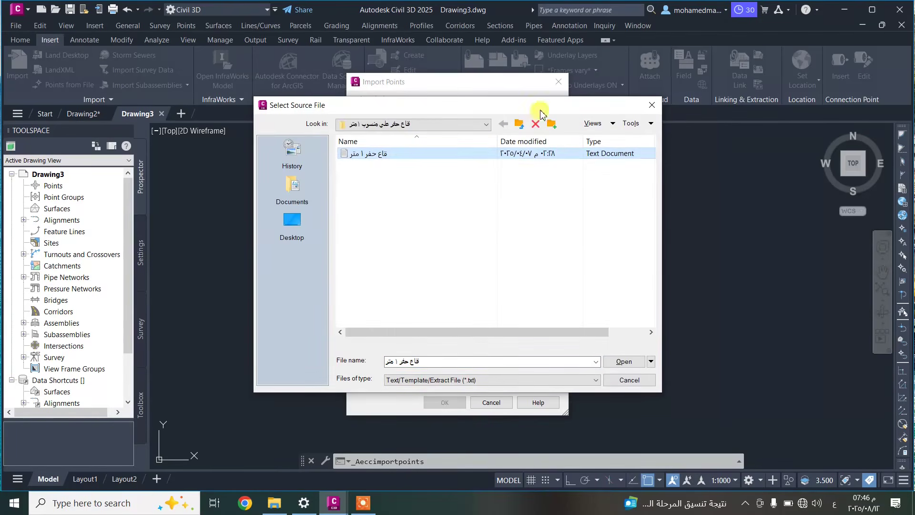
left_click(519, 123)
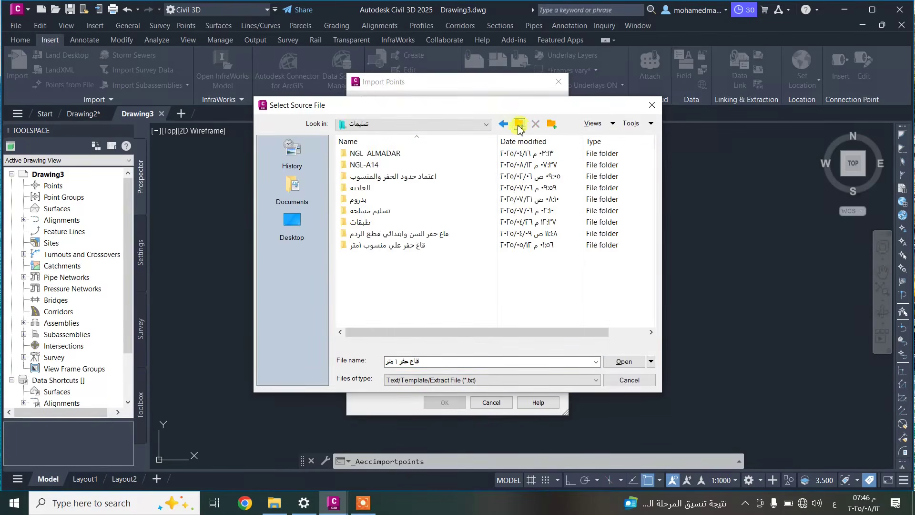
double_click(367, 164)
left_click(367, 155)
double_click(366, 155)
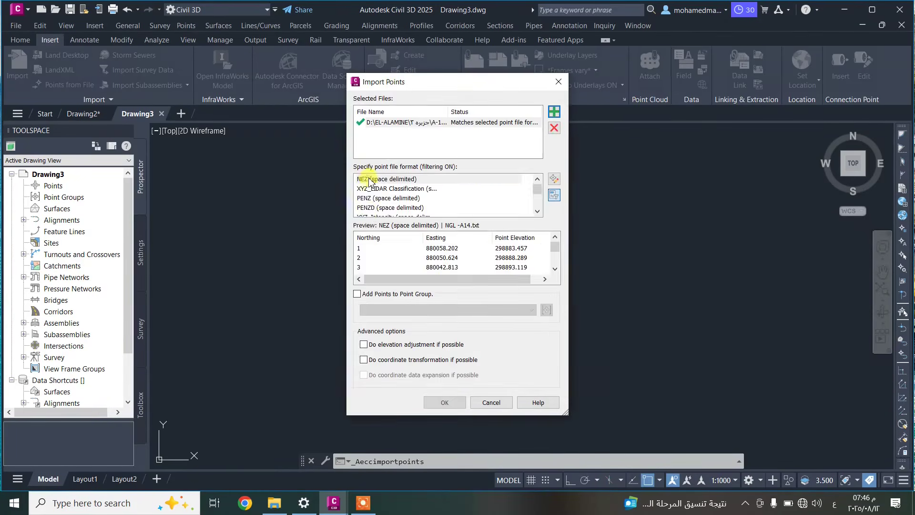
- Import the points in PENZD (space delimited) format into a new point group named NGL
left_click(377, 208)
left_click(370, 294)
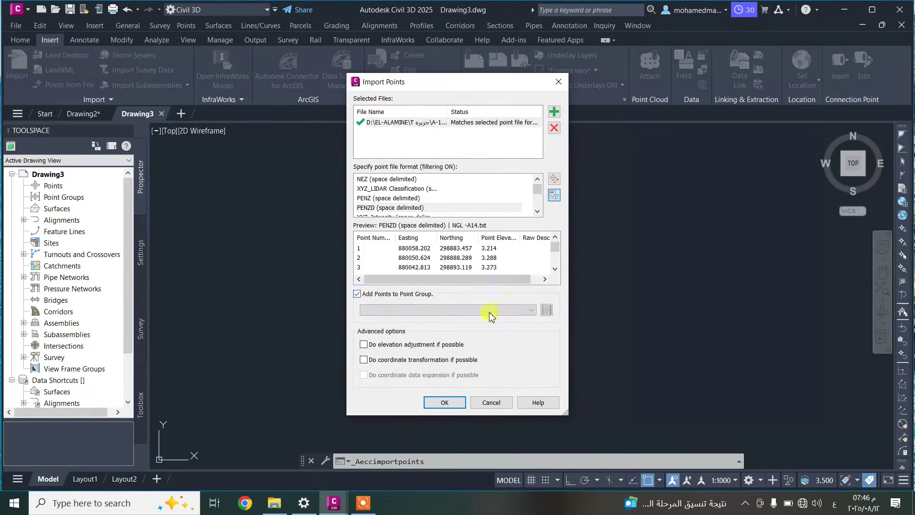
left_click(547, 310)
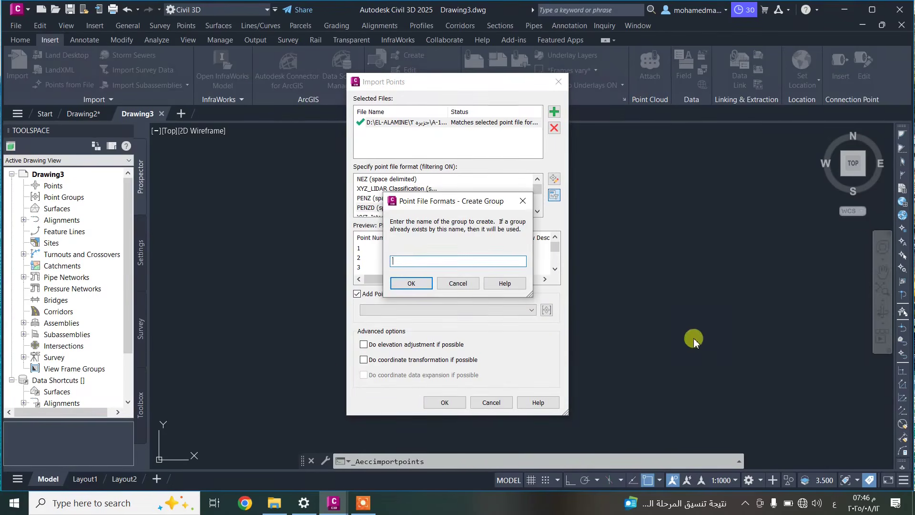
type("س")
key("BackSpace")
key("alt+shift")
type("NGL")
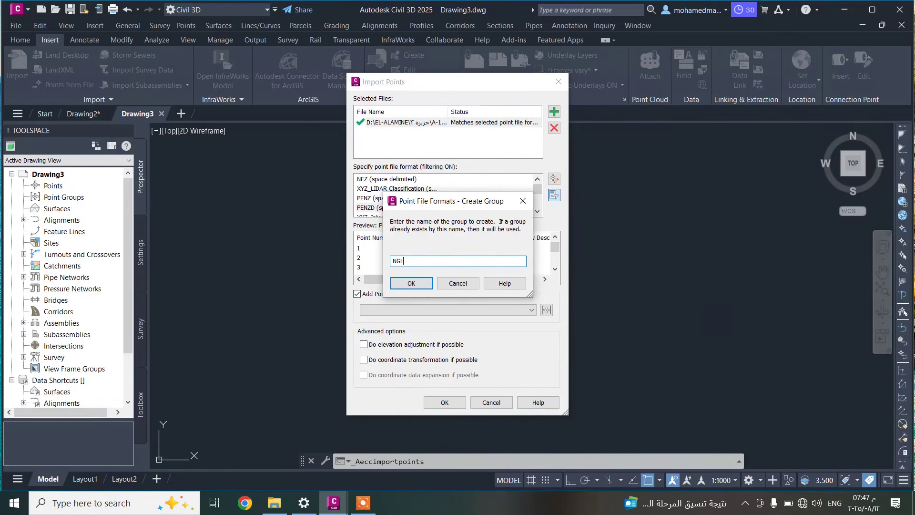
left_click(411, 283)
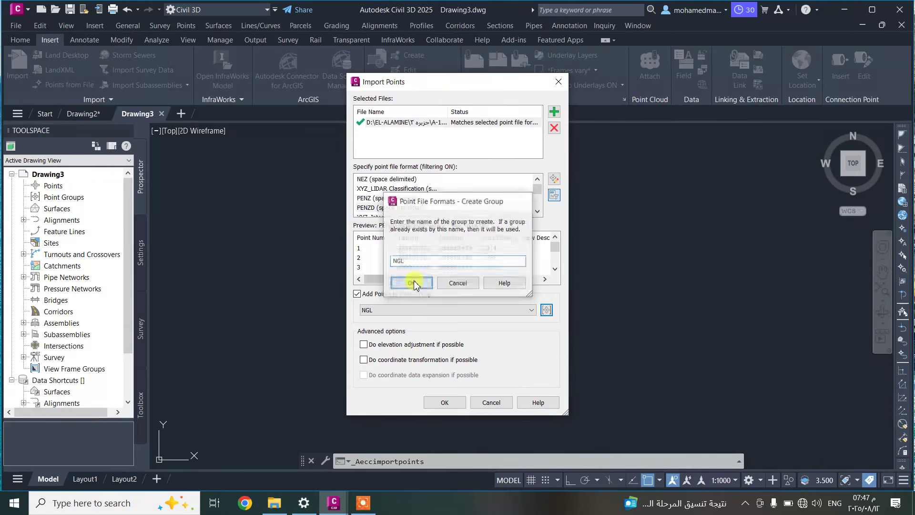
left_click(448, 401)
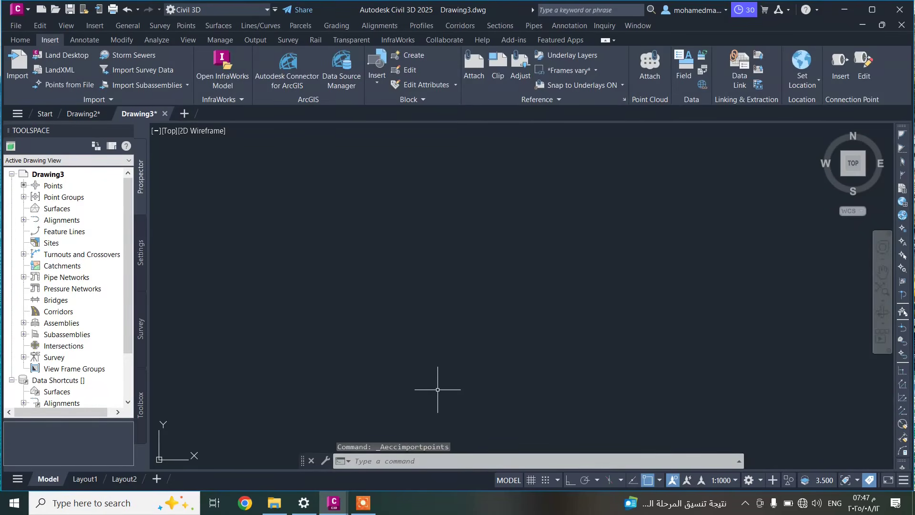
middle_click(445, 377)
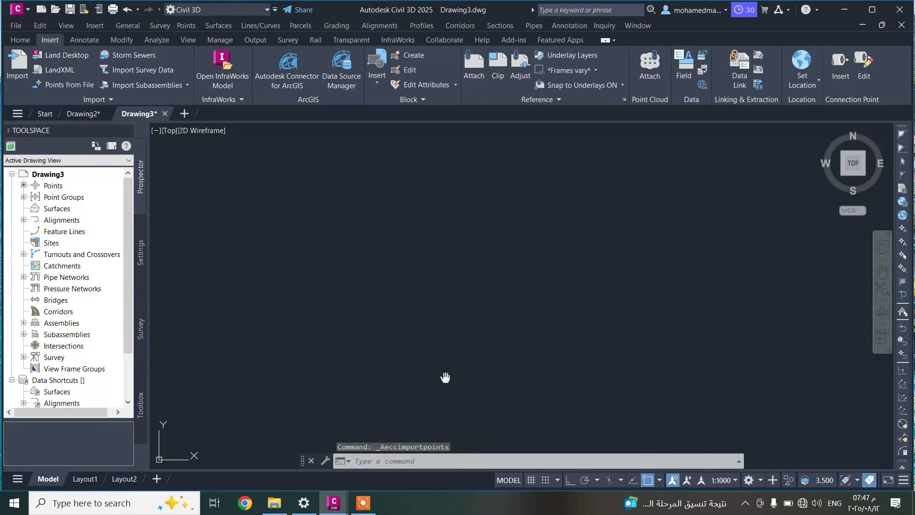
middle_click(445, 376)
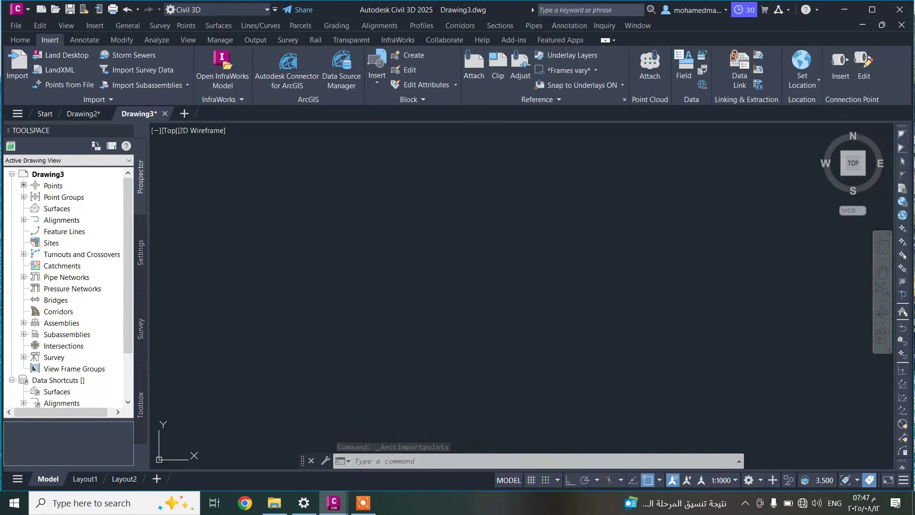
middle_click(448, 382)
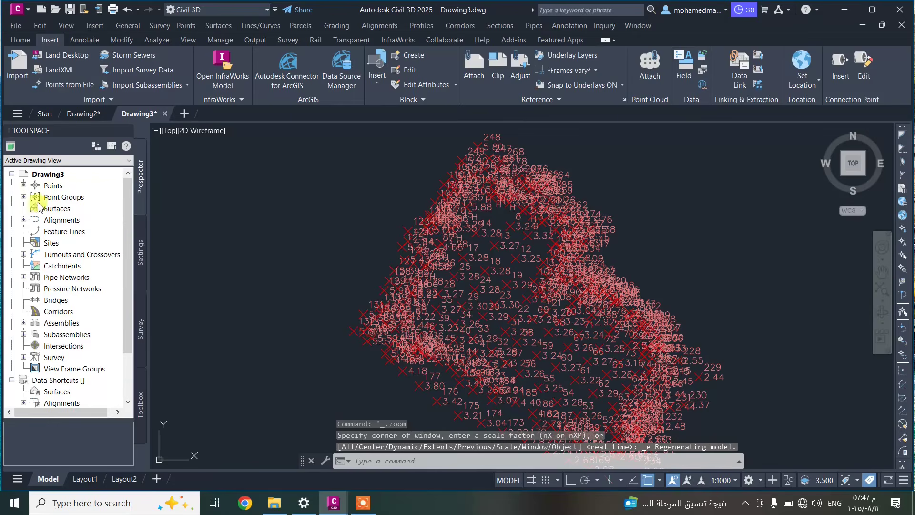
- Create a TIN surface named NGL
left_click(53, 197)
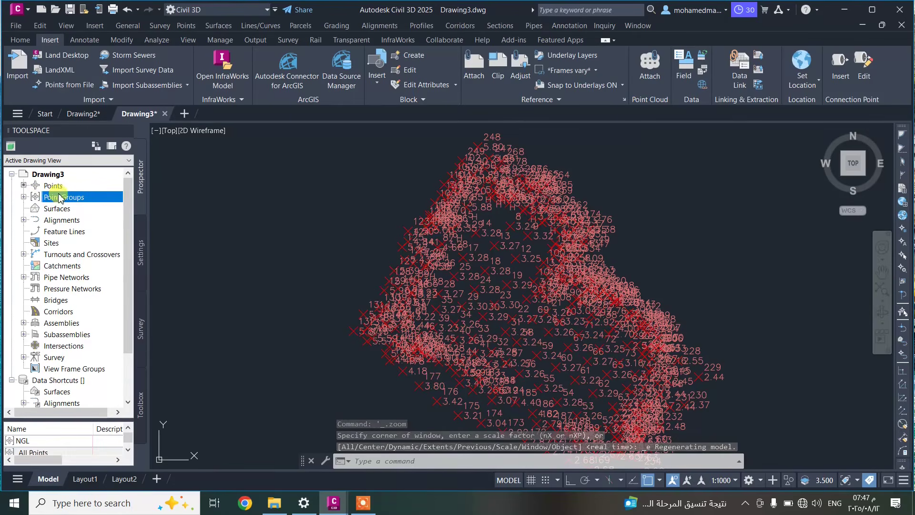
right_click(54, 209)
left_click(95, 212)
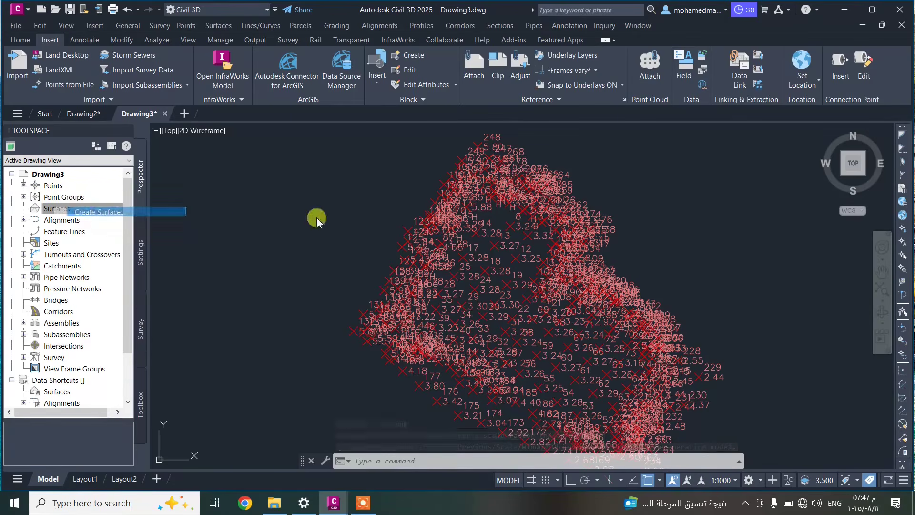
left_click(503, 212)
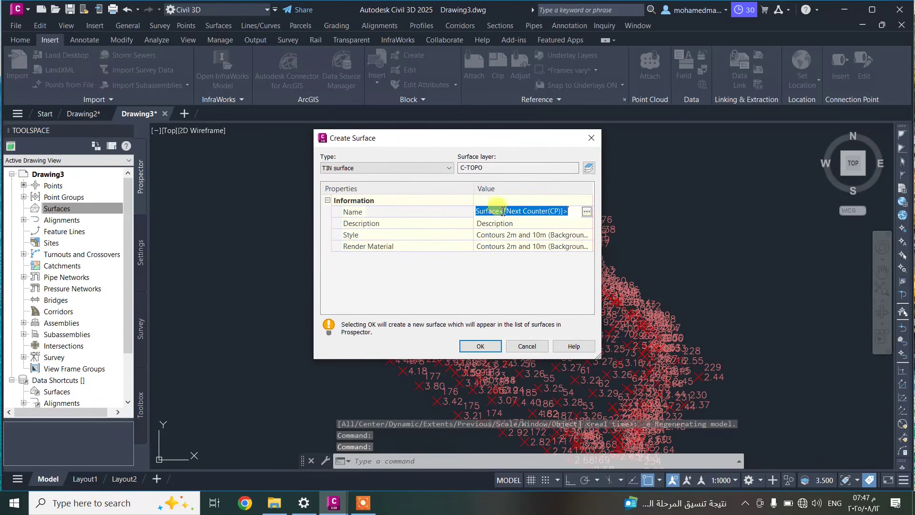
type("NG")
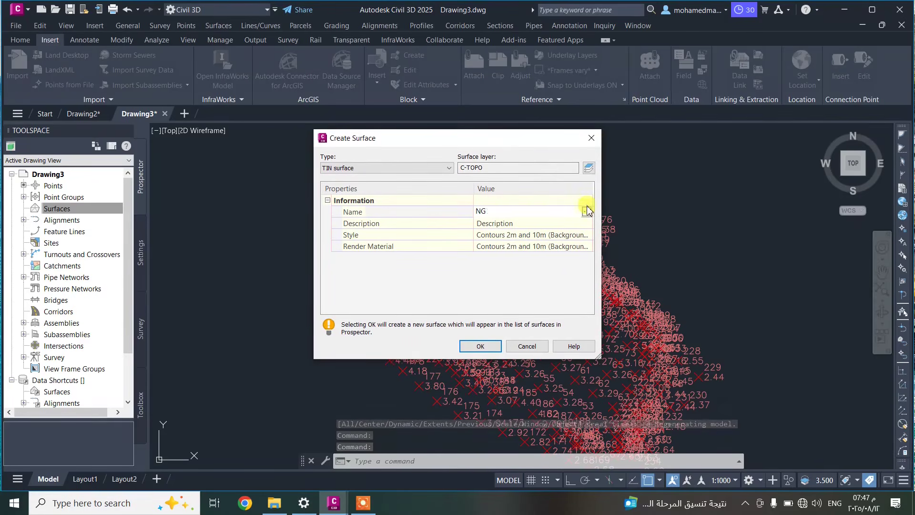
type("L")
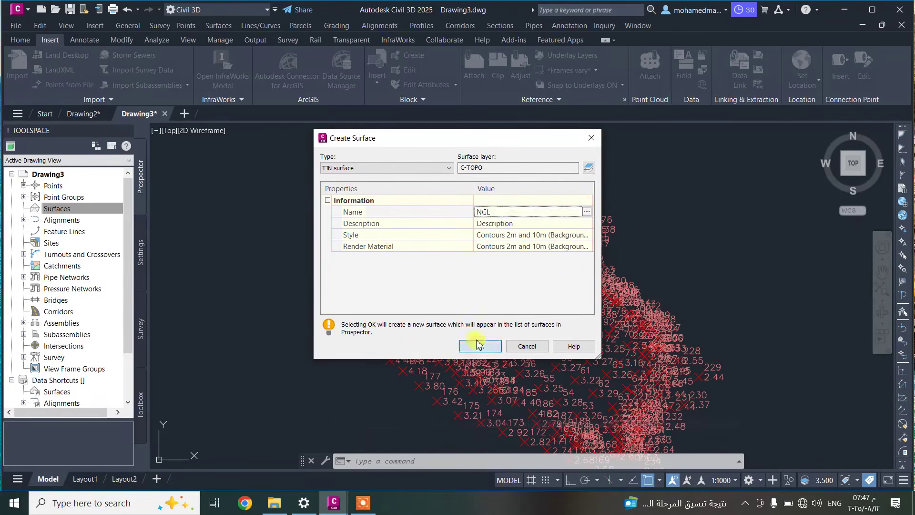
left_click(477, 345)
- Add the NGL point group to the definition of the NGL surface
left_click(35, 208)
left_click(23, 208)
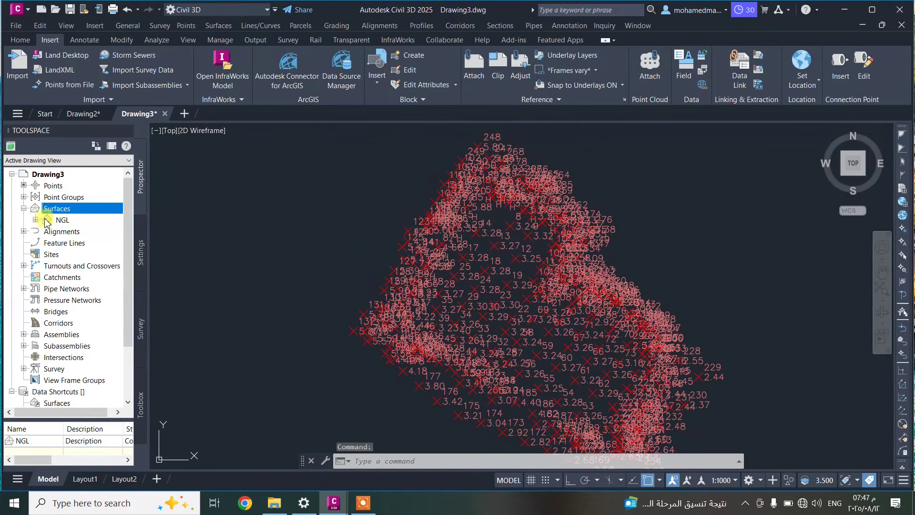
left_click(35, 219)
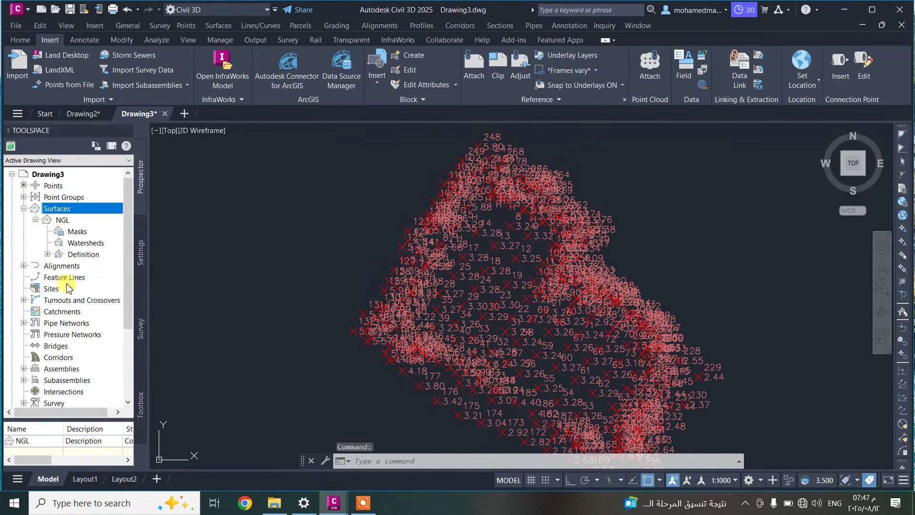
left_click(48, 254)
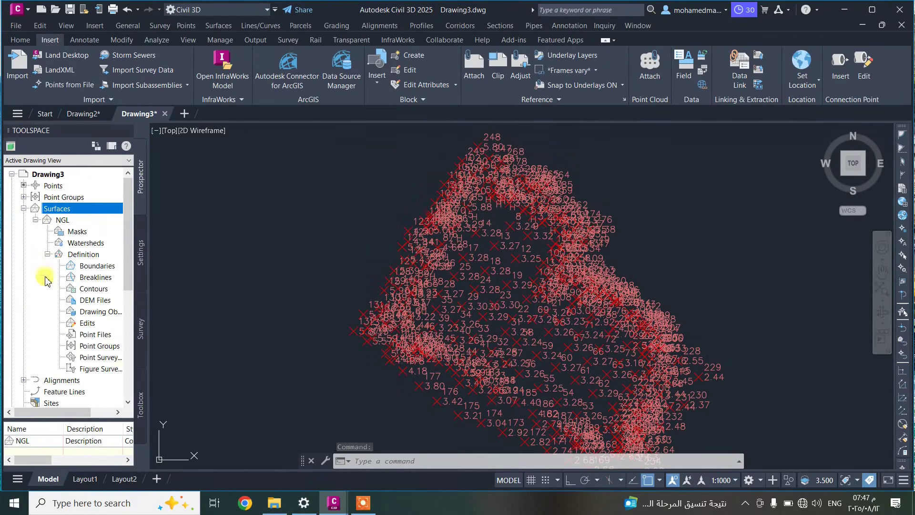
right_click(104, 347)
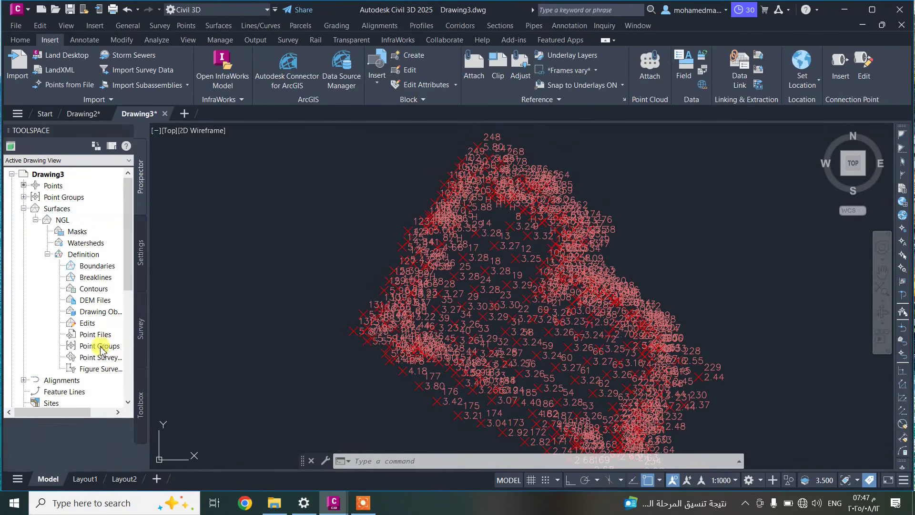
left_click(141, 353)
left_click(387, 228)
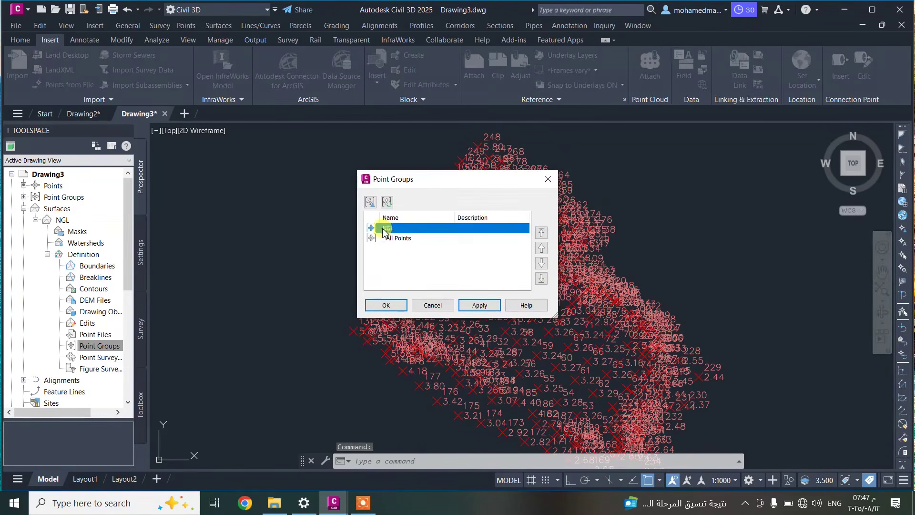
left_click(385, 305)
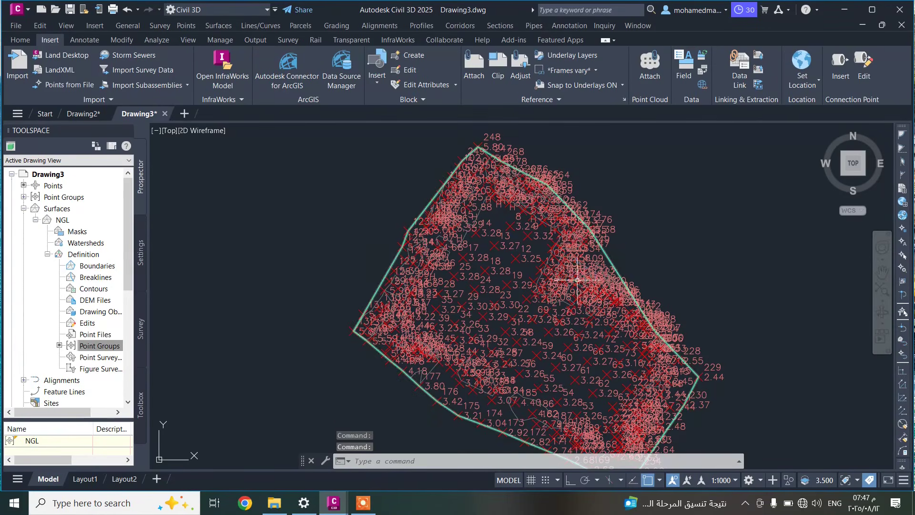
- Set the NGL point group's point style and point label style to <none>
left_click(577, 279)
key("Escape")
left_click(541, 315)
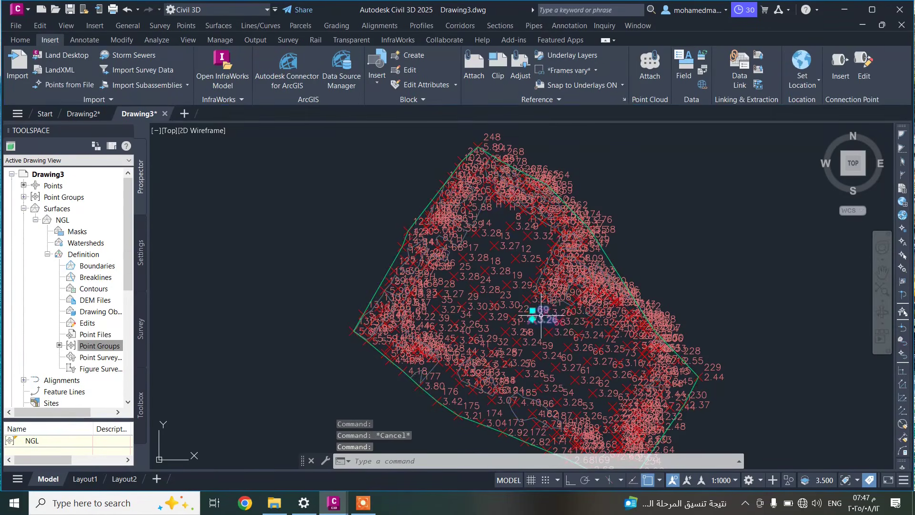
right_click(541, 315)
left_click(583, 271)
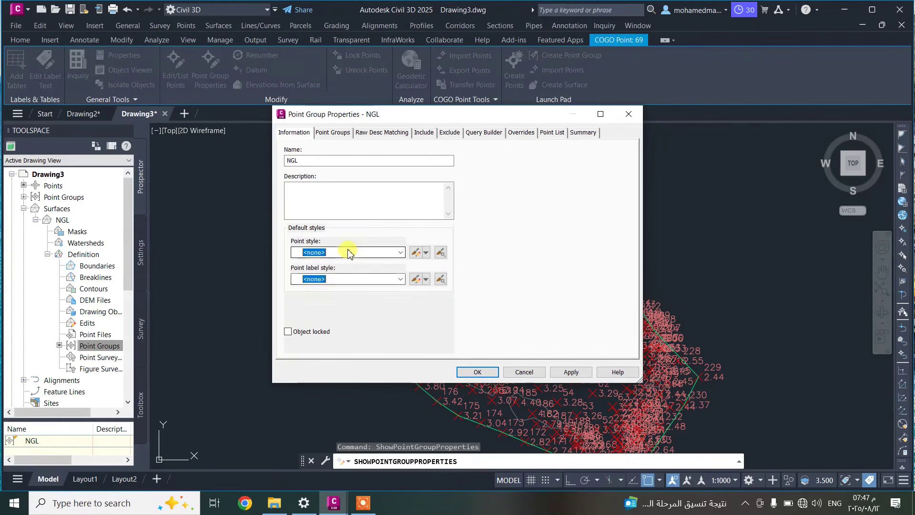
left_click(477, 371)
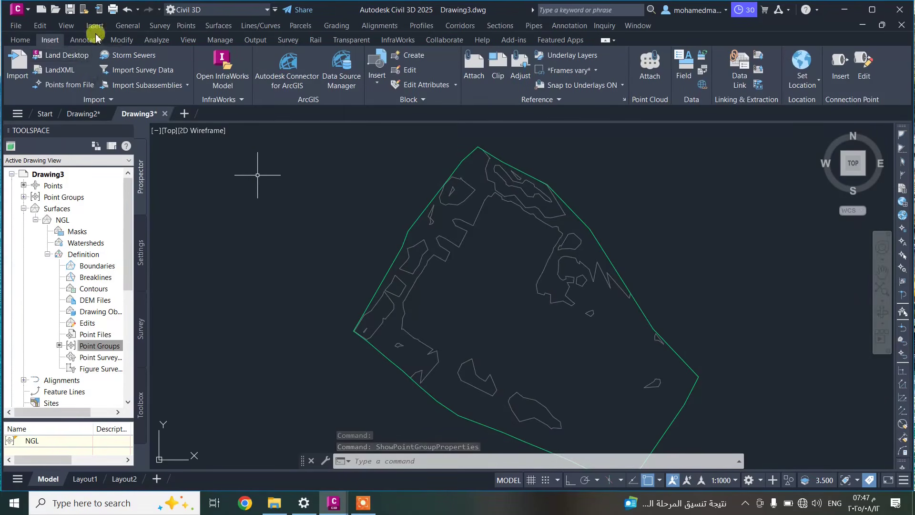
- Load the text file قاع حفر ١ متر from the folder قاع حفر علي منسوب ١متر for a second point import
left_click(63, 84)
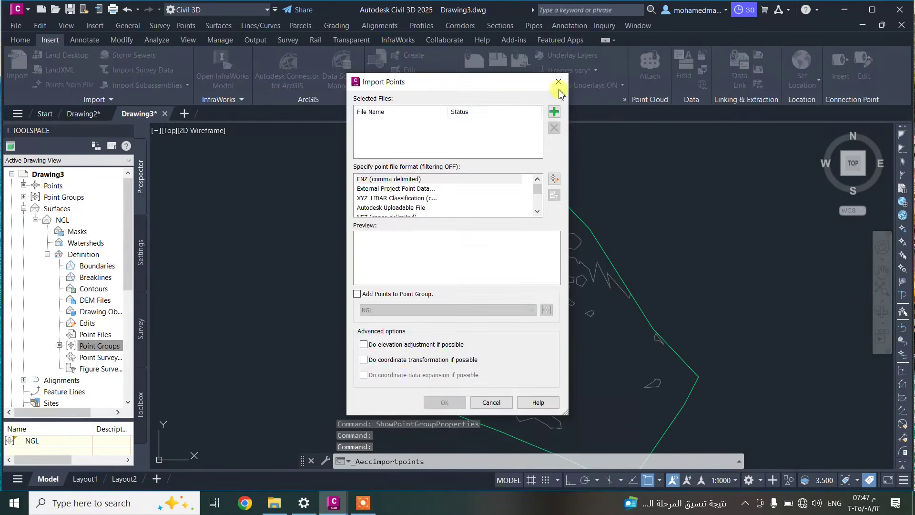
left_click(553, 111)
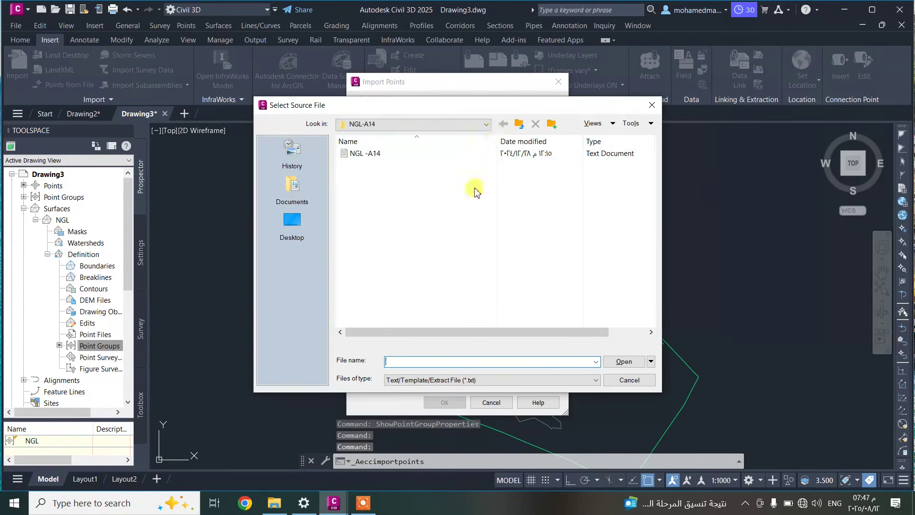
left_click(519, 123)
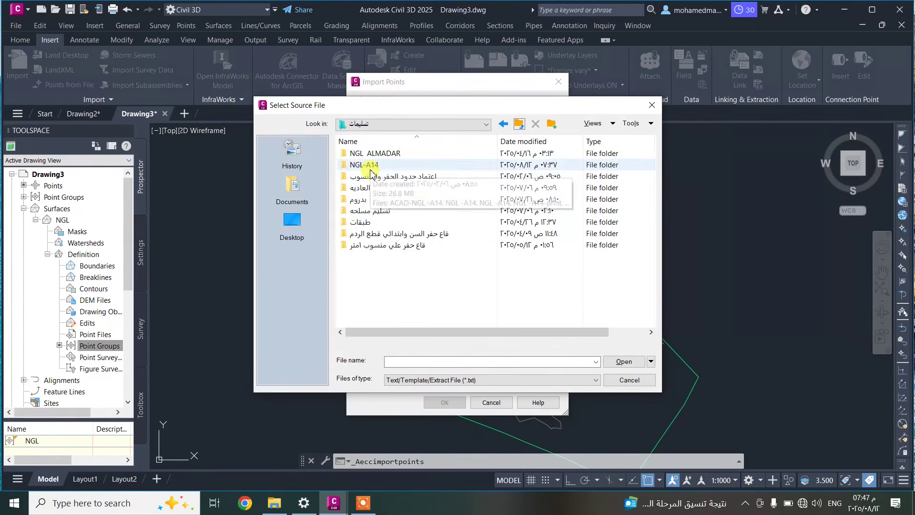
double_click(375, 245)
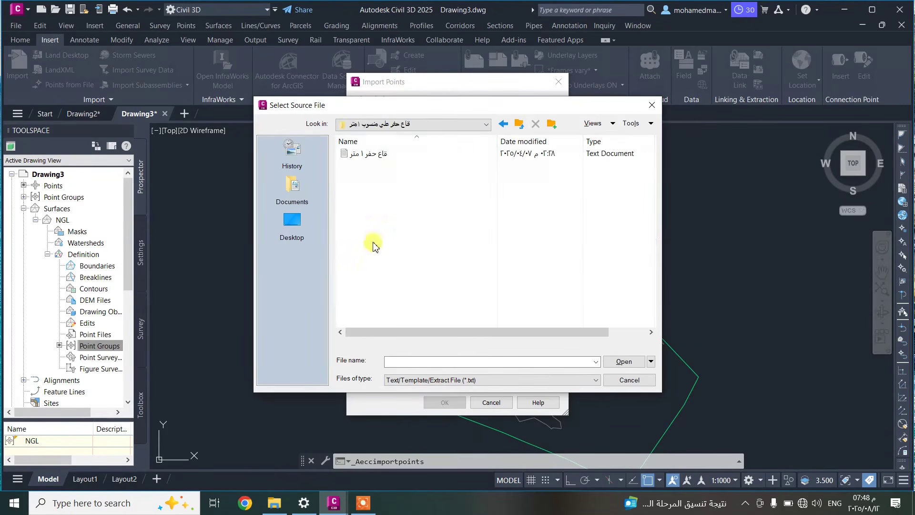
double_click(380, 153)
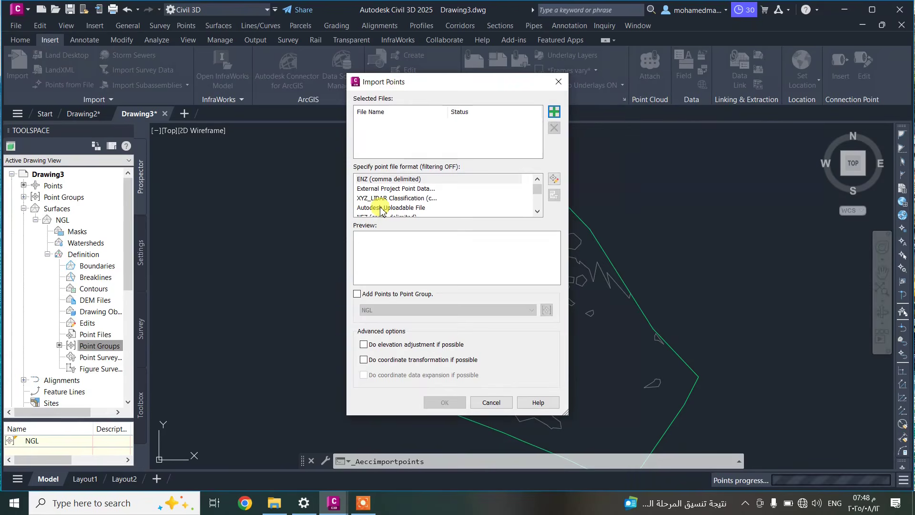
- Import the points as PENZD (space delimited) into a new point group named PGL, resolving all duplicate numbers with Use next point number
left_click(381, 207)
left_click(357, 293)
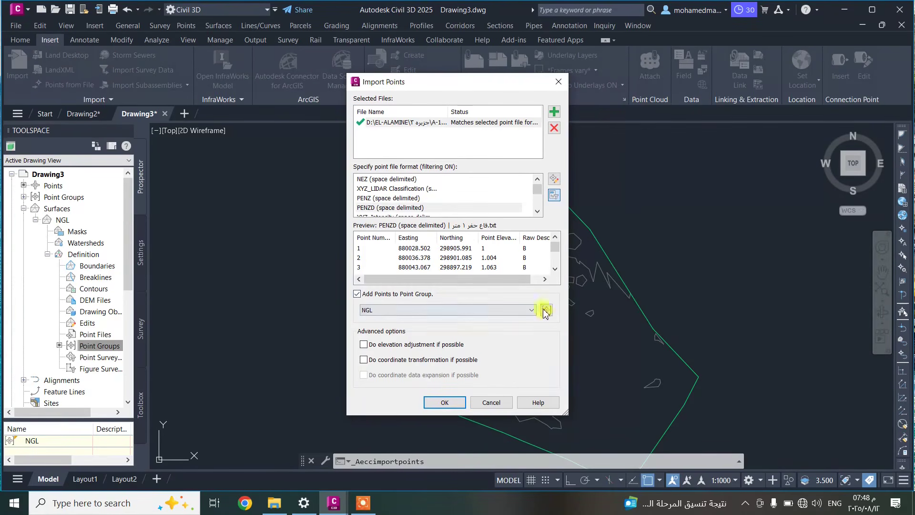
left_click(546, 310)
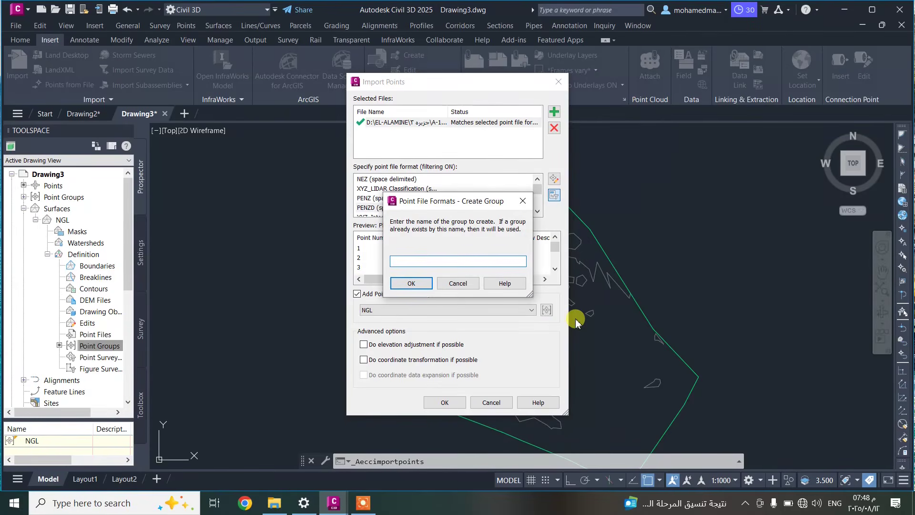
type("PGL")
left_click(421, 285)
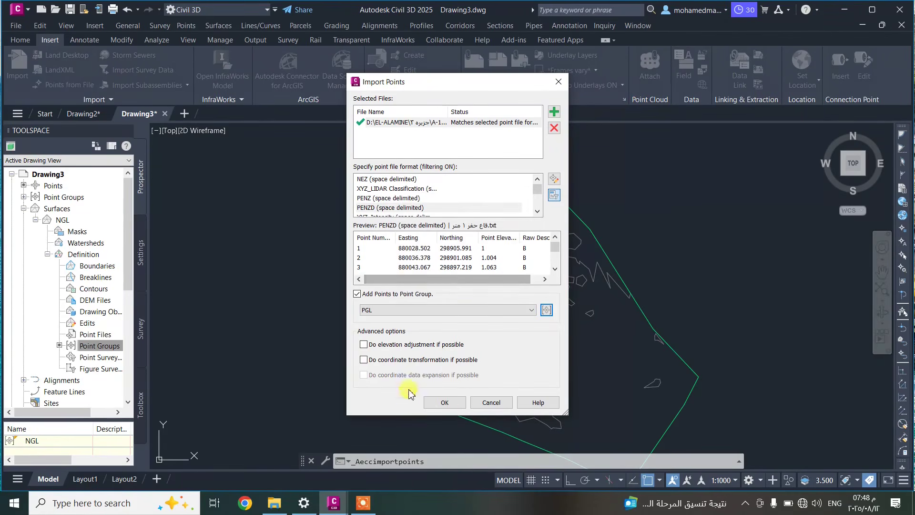
left_click(393, 207)
left_click(444, 402)
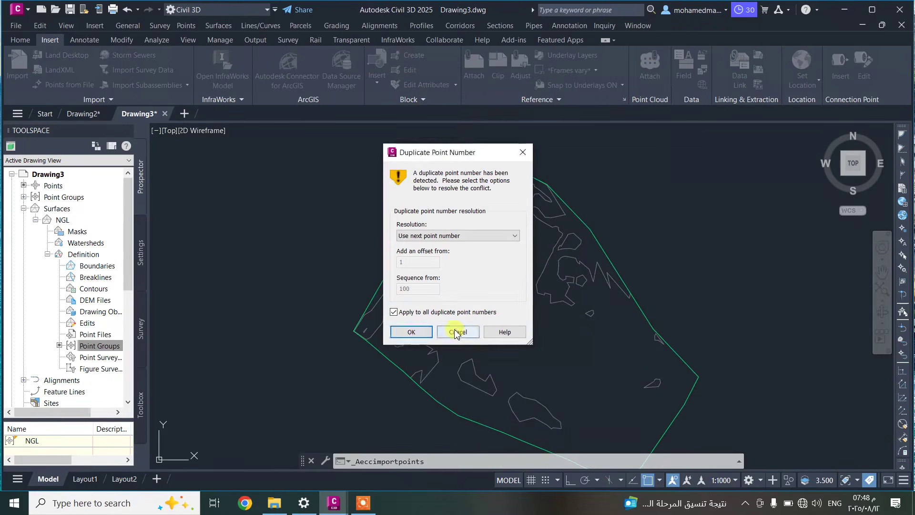
left_click(412, 329)
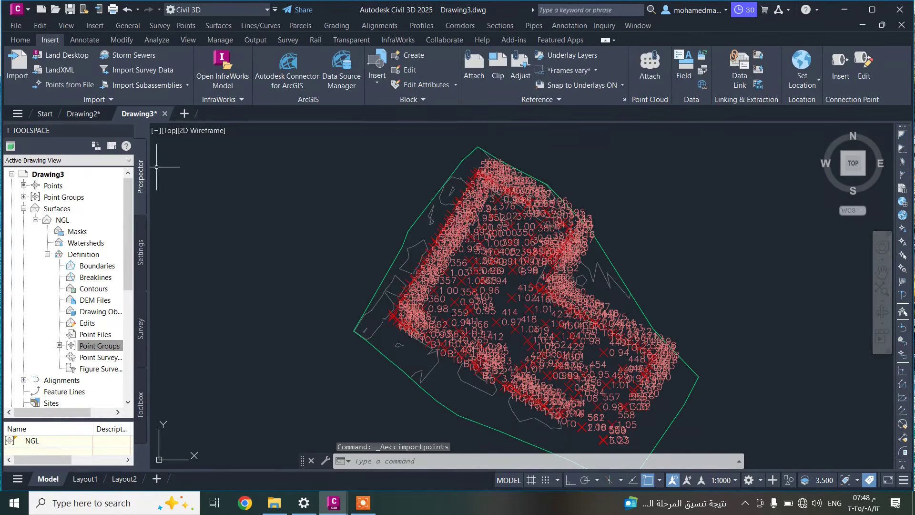
- Create a TIN surface named PGL
right_click(58, 209)
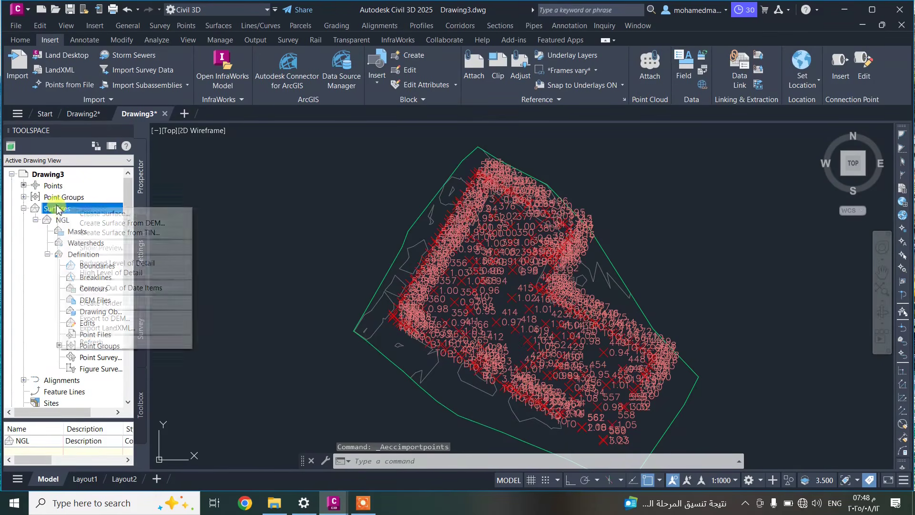
left_click(93, 211)
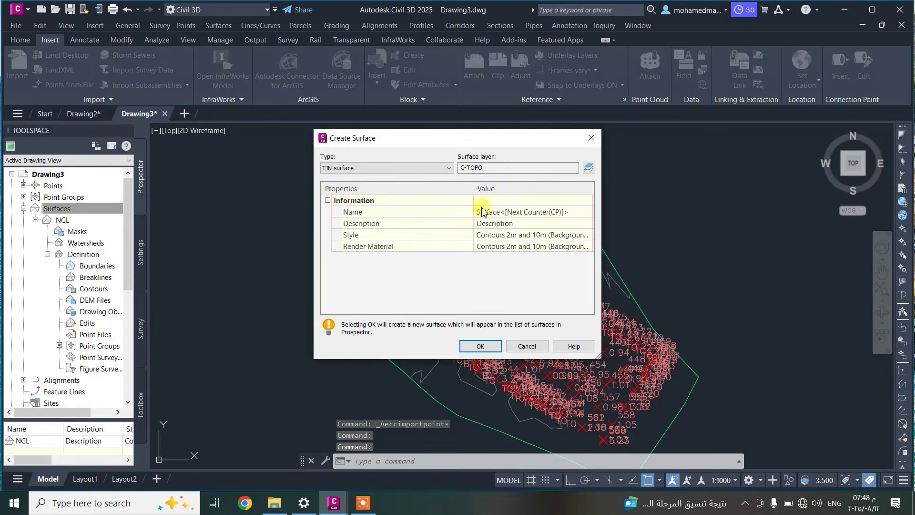
left_click(481, 210)
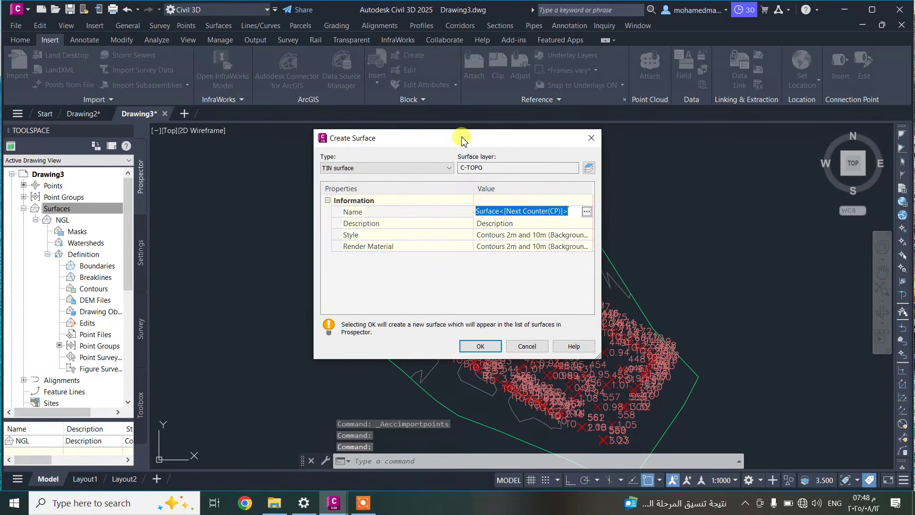
type("PGL")
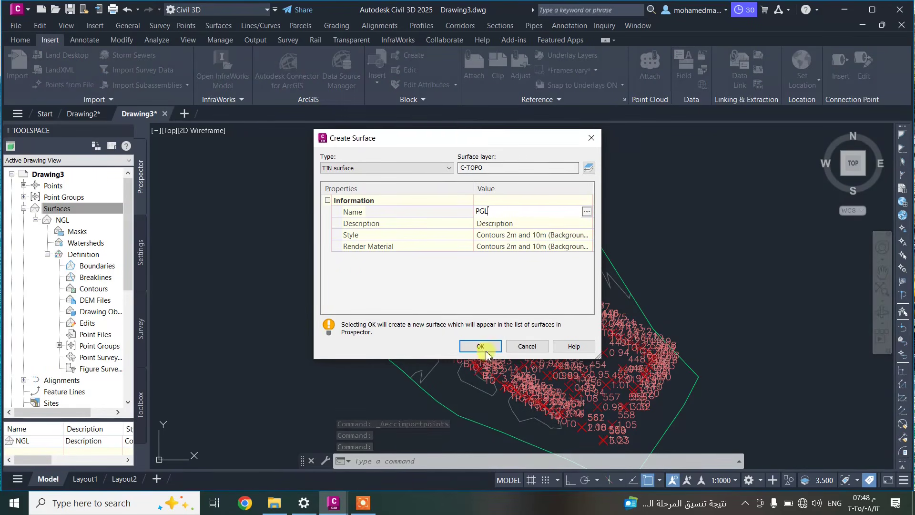
left_click(481, 346)
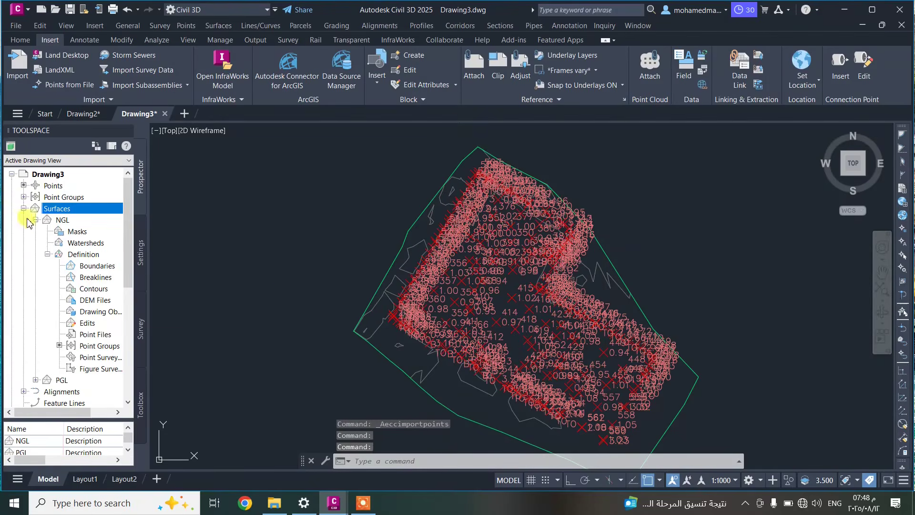
- Add the PGL point group to the definition of the PGL surface
left_click(36, 219)
left_click(36, 231)
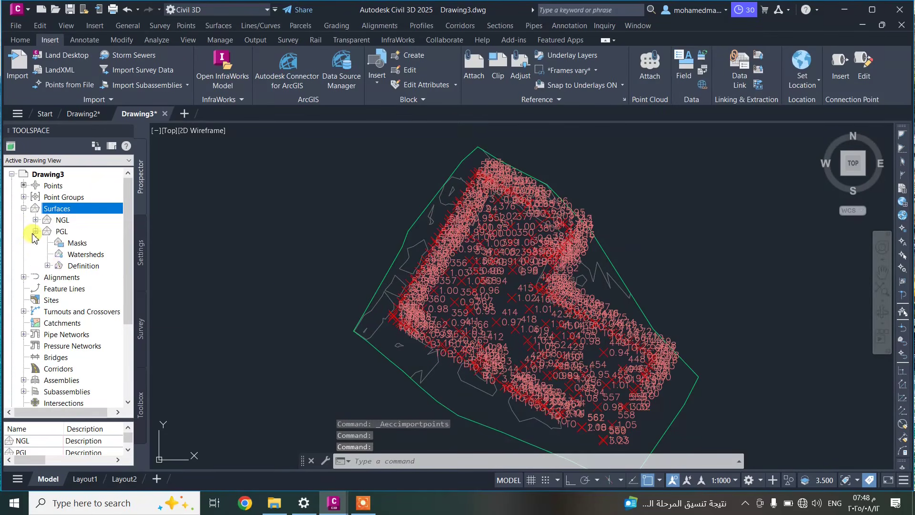
left_click(47, 265)
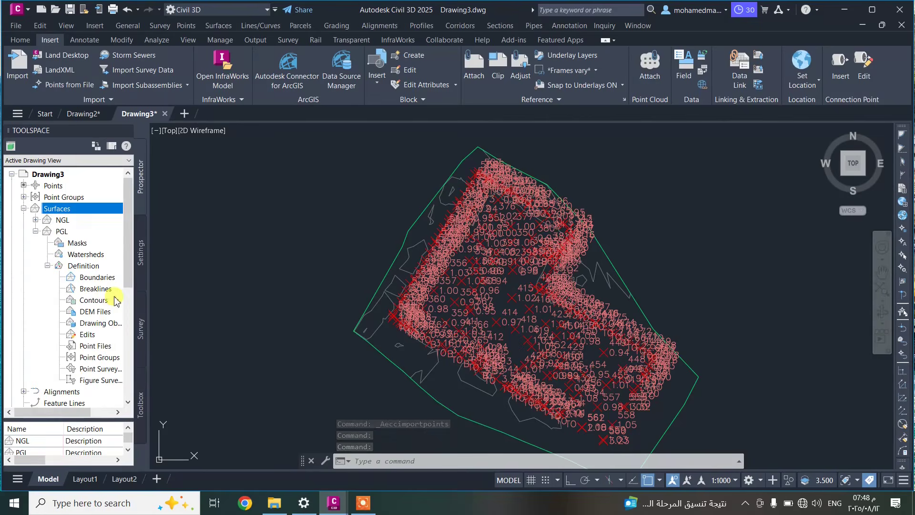
right_click(103, 358)
left_click(122, 368)
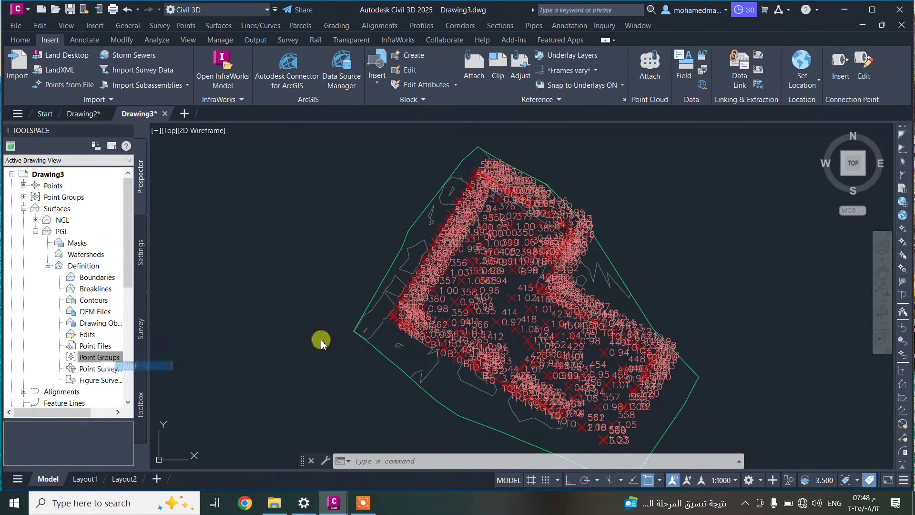
left_click(387, 229)
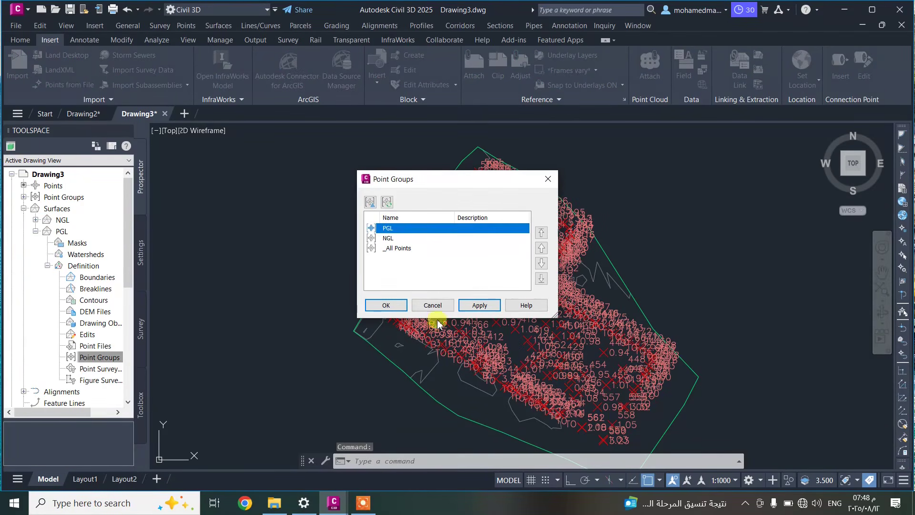
left_click(390, 305)
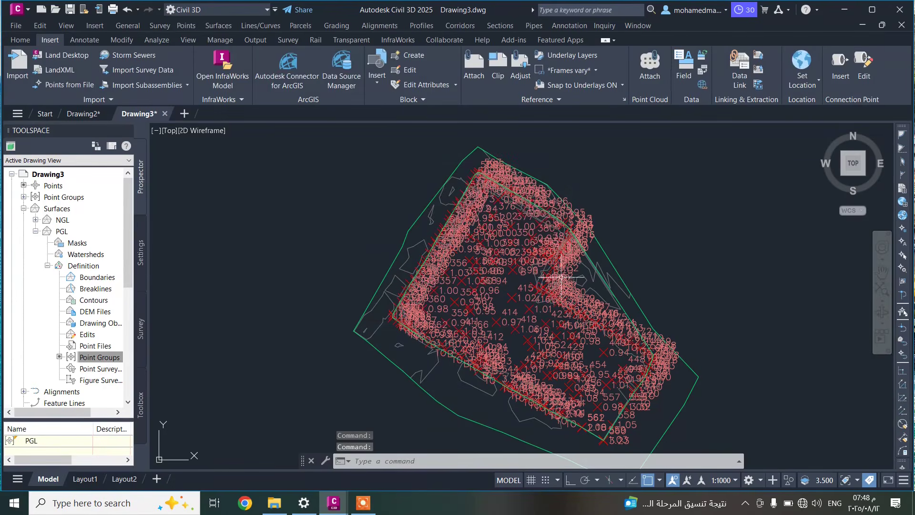
- Set the PGL point group's point label style and point style to <none>
left_click(553, 265)
right_click(561, 267)
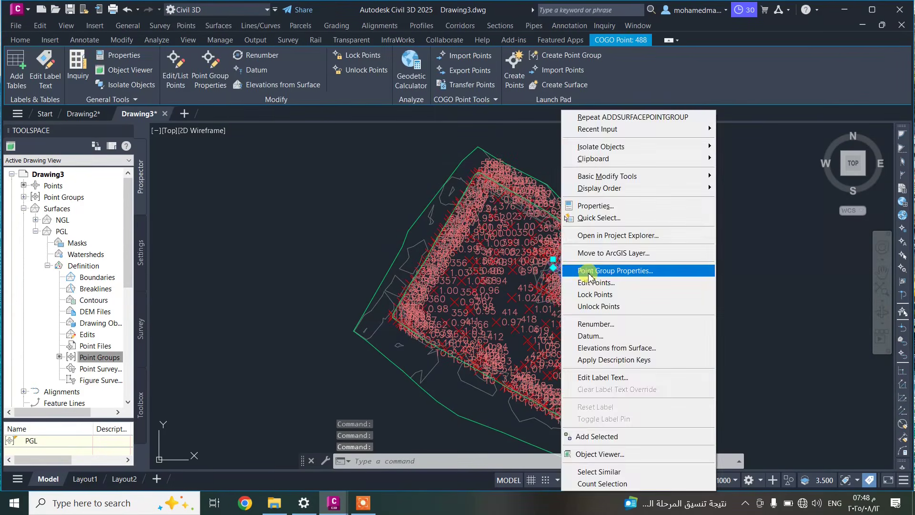
left_click(591, 272)
left_click(382, 281)
left_click(381, 286)
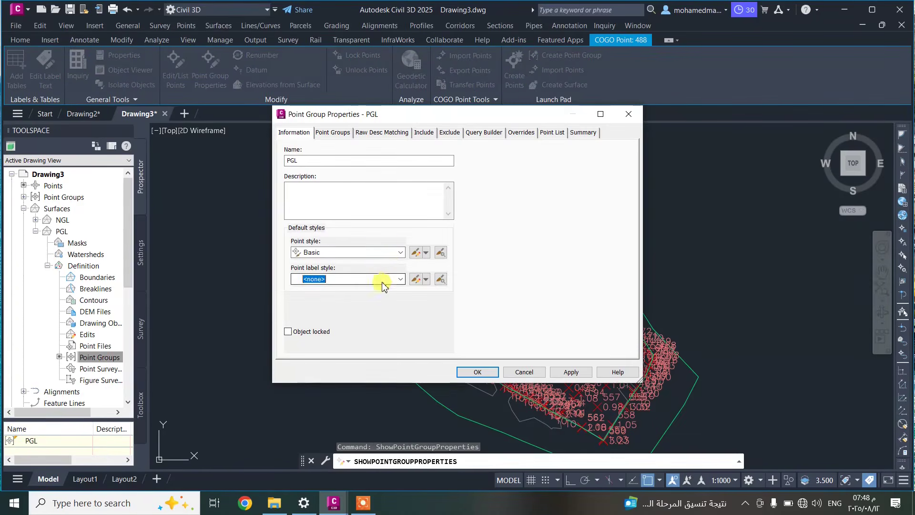
left_click(386, 249)
left_click(382, 260)
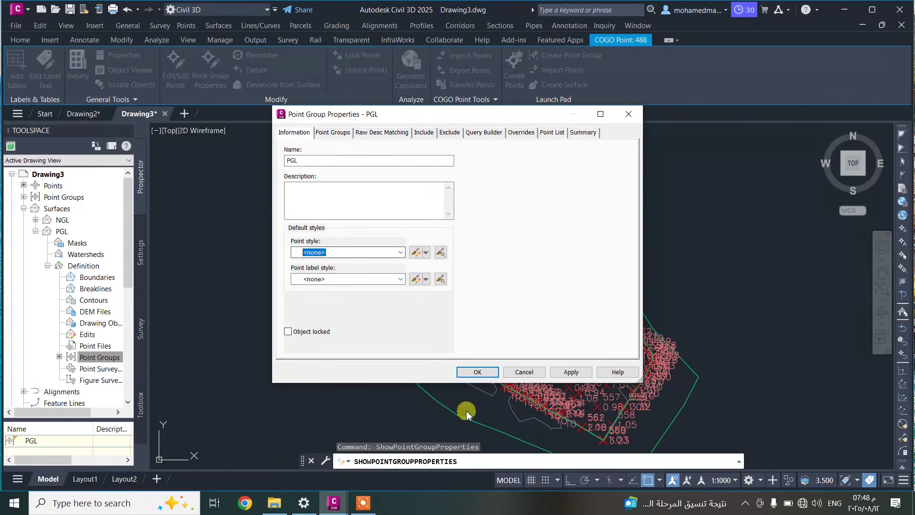
left_click(476, 371)
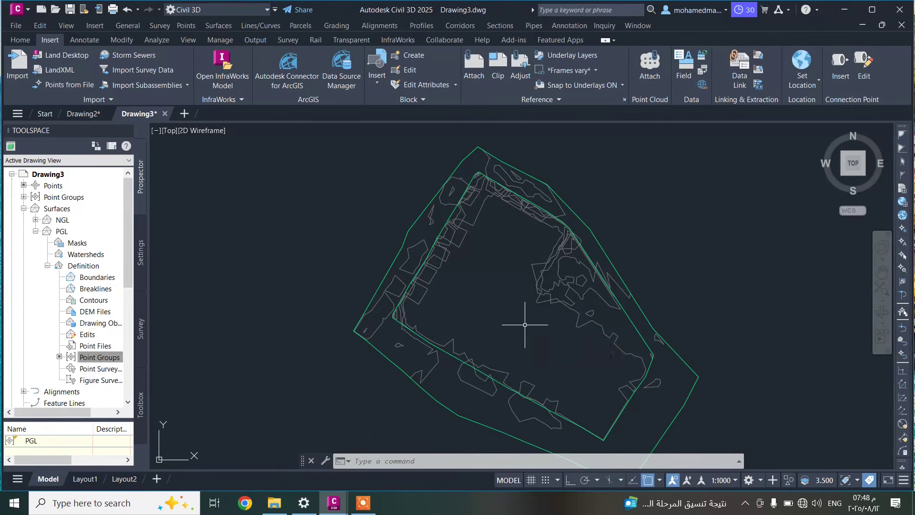
- Draw a straight polyline about 124 m long diagonally across both surfaces, from the northwest side to the southeast side
mouse_move(524, 325)
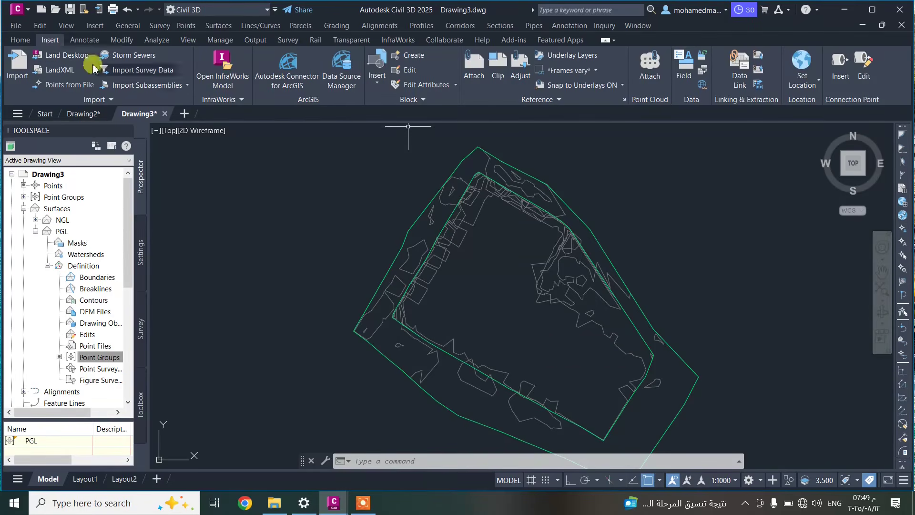
left_click(18, 41)
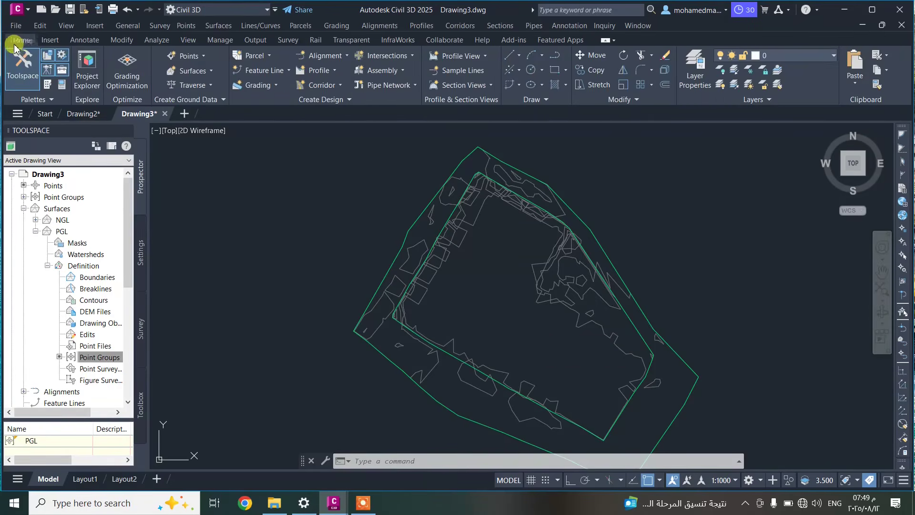
left_click(555, 55)
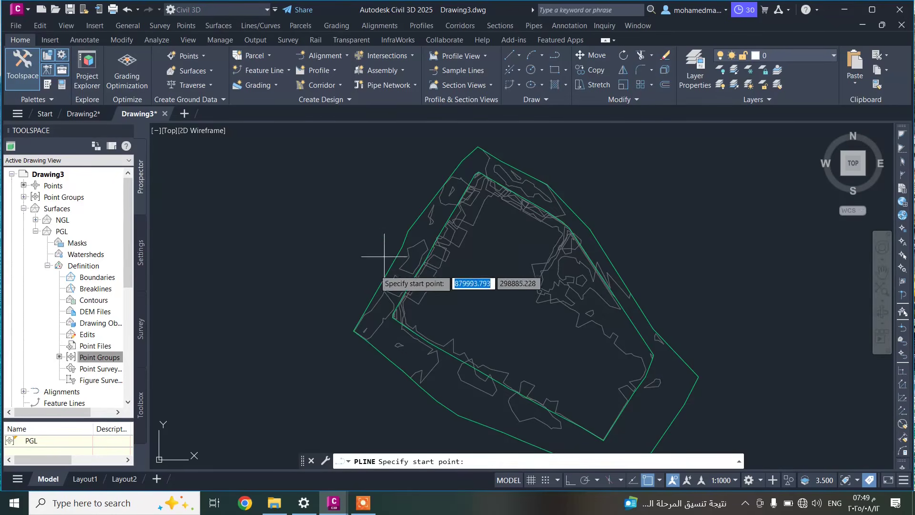
left_click(428, 216)
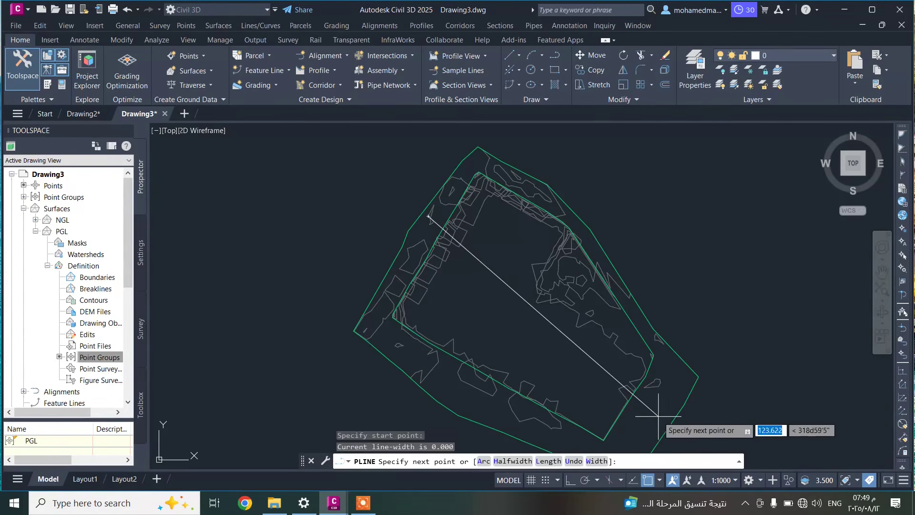
left_click(632, 385)
key("Return")
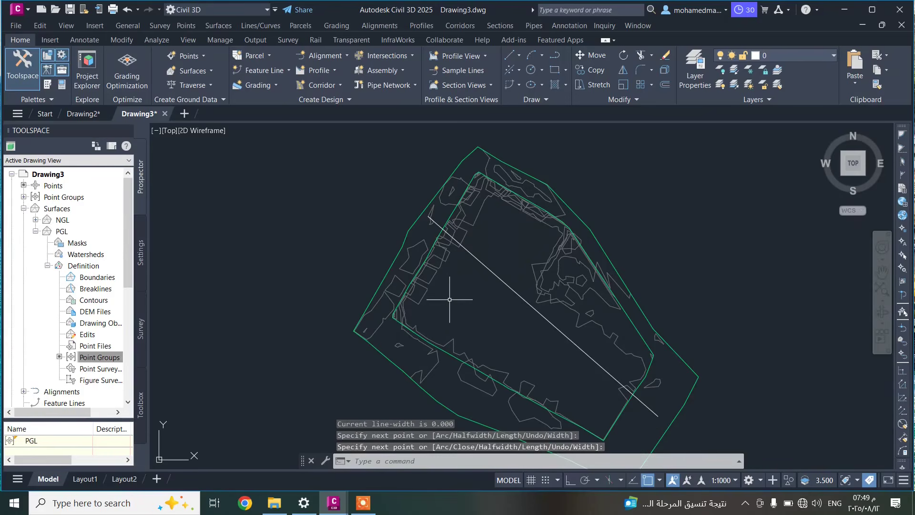
- Start an alignment from objects using the diagonal polyline and accept its northwest-to-southeast direction
mouse_move(449, 299)
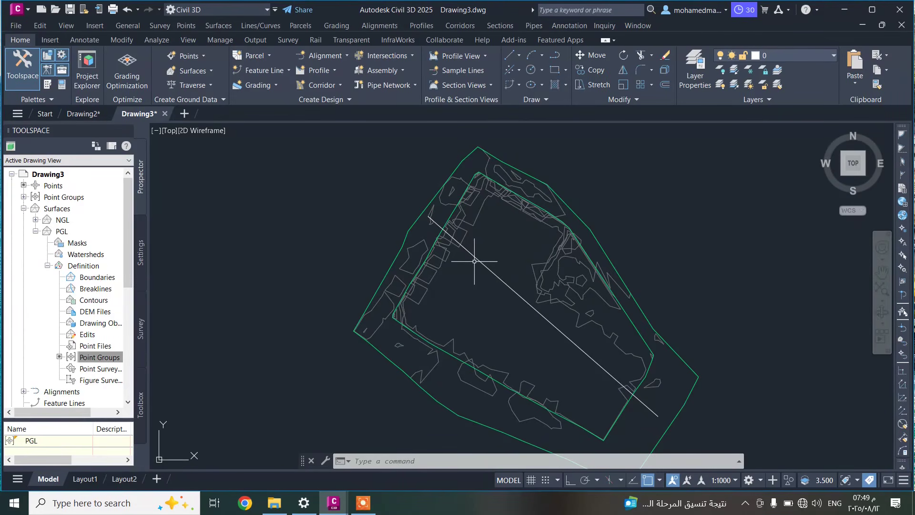
left_click(326, 57)
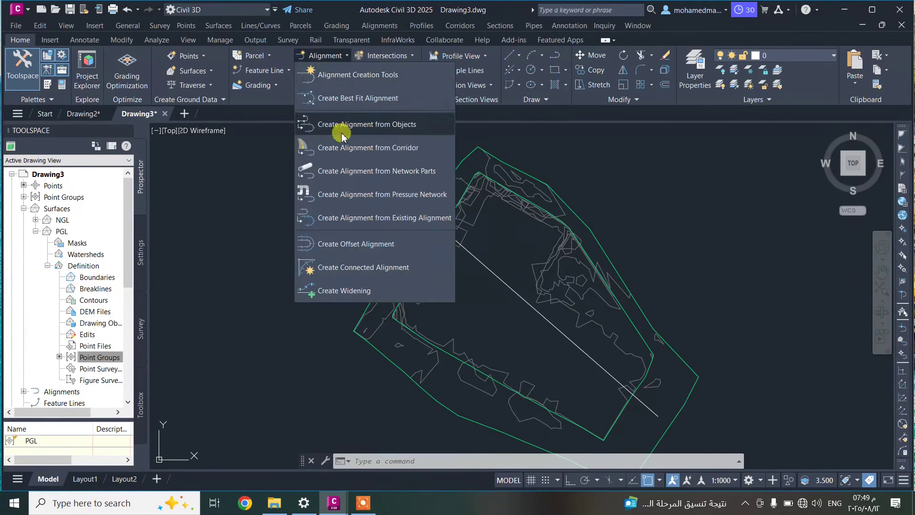
left_click(373, 125)
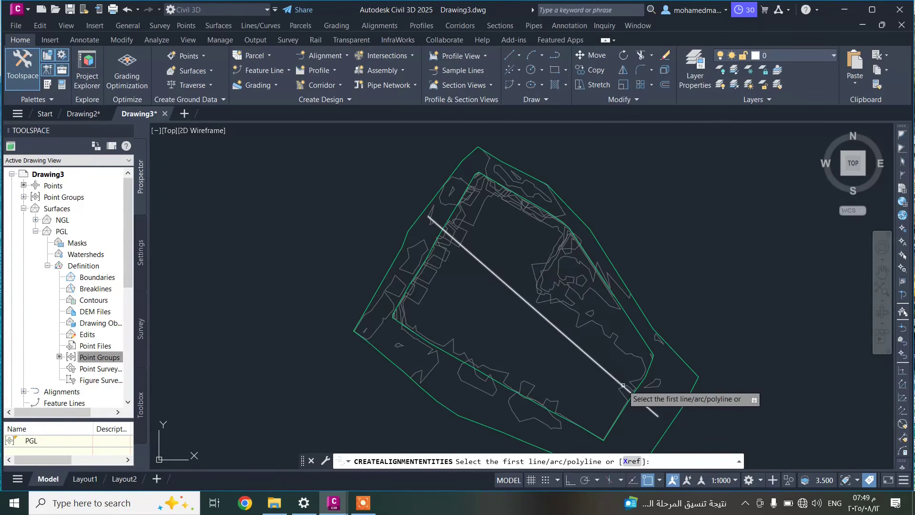
left_click(469, 254)
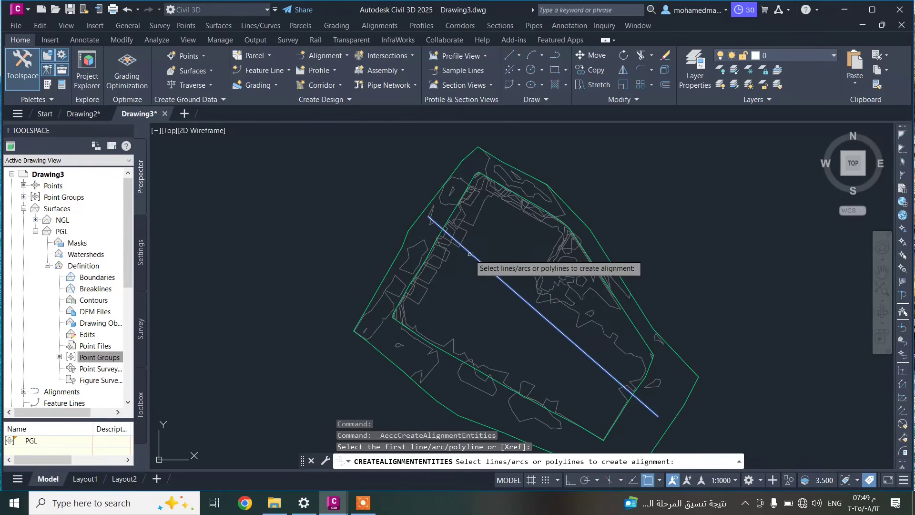
right_click(530, 290)
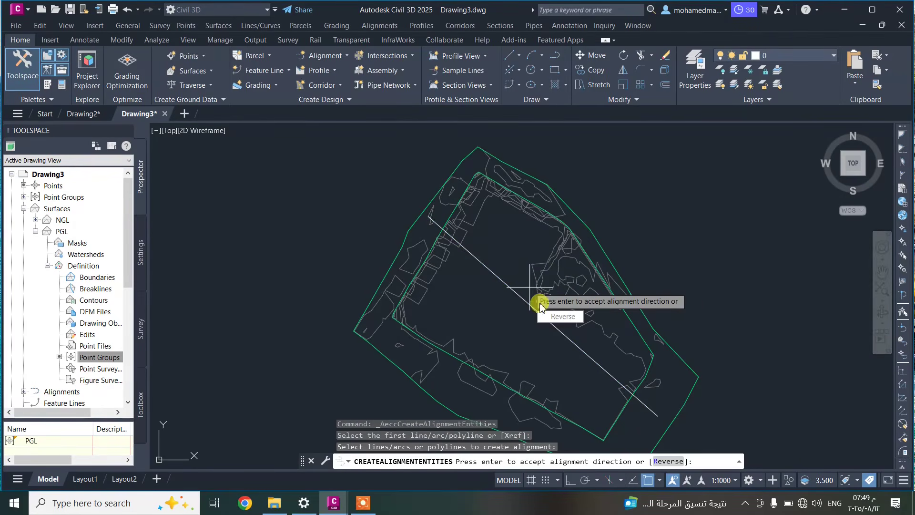
scroll(552, 336, "down", 3)
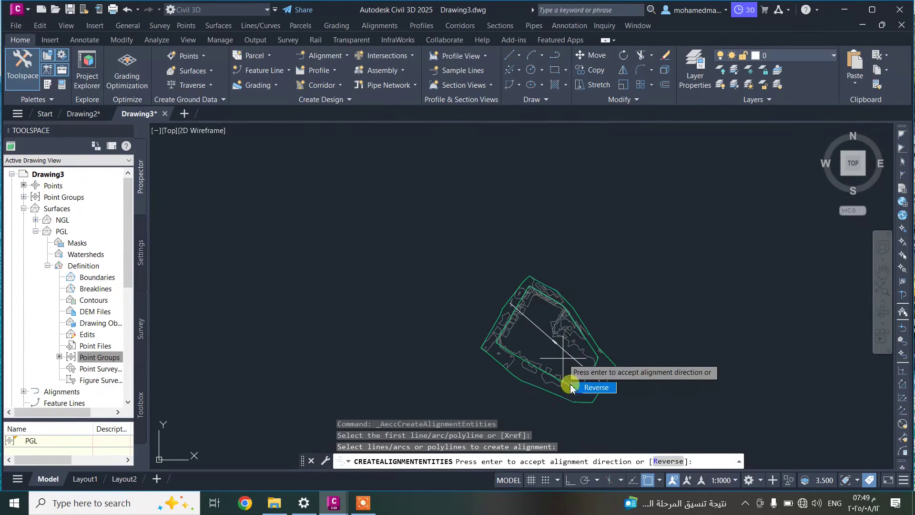
scroll(556, 353, "up", 3)
scroll(542, 332, "up", 5)
scroll(543, 347, "down", 4)
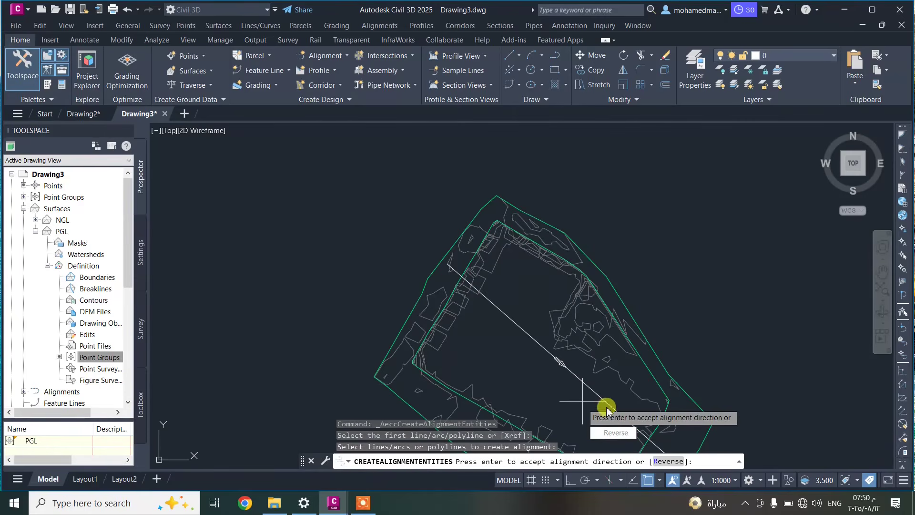
key("Return")
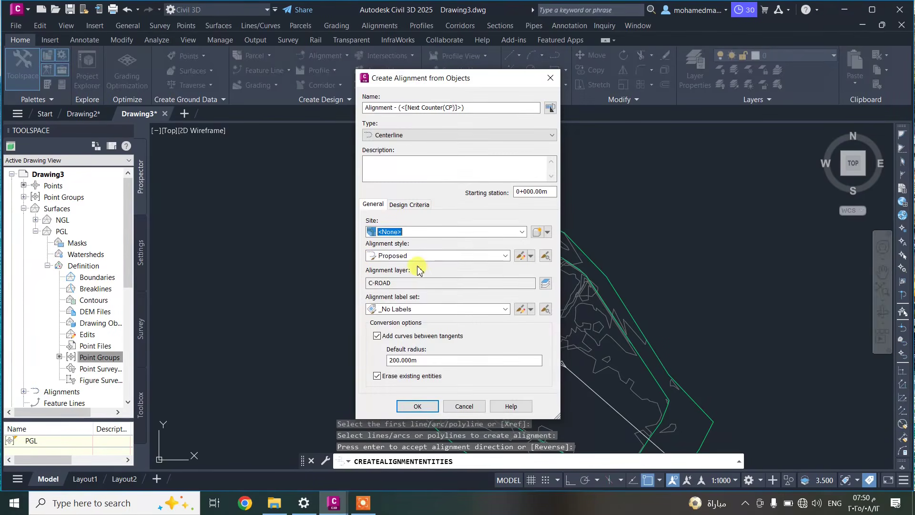
- Create the centerline alignment with the Major and Minor only label set and without adding curves between tangents
left_click(406, 205)
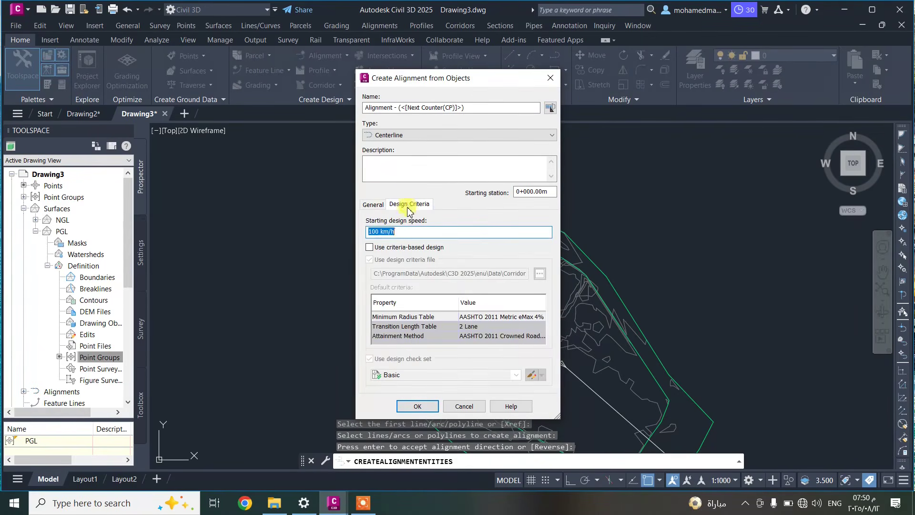
left_click(375, 206)
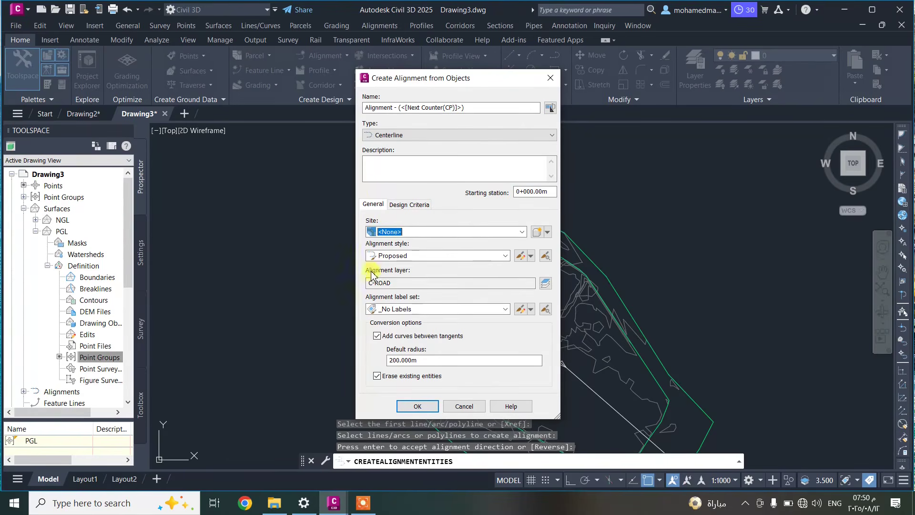
left_click(378, 308)
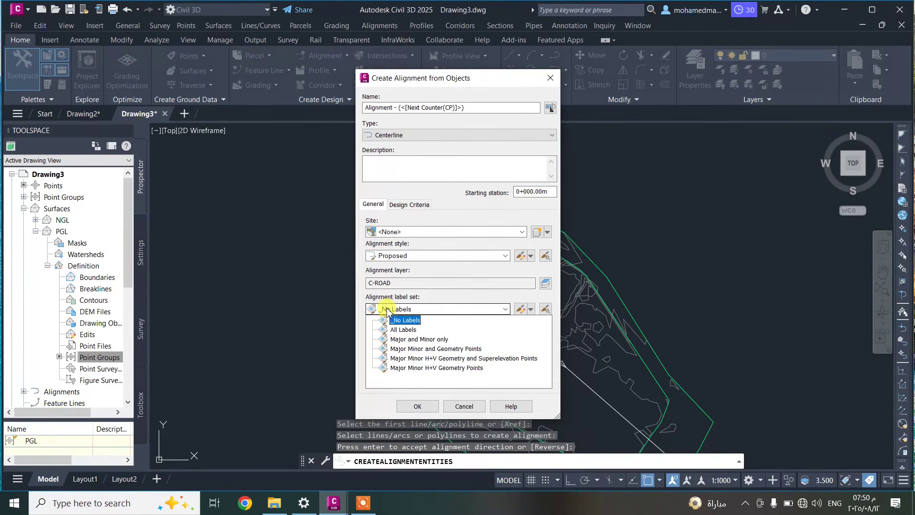
left_click(397, 339)
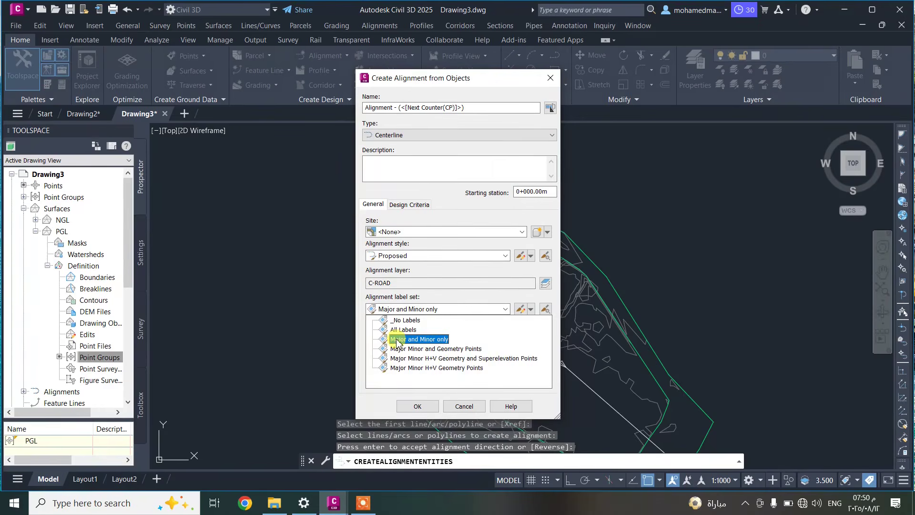
left_click(394, 339)
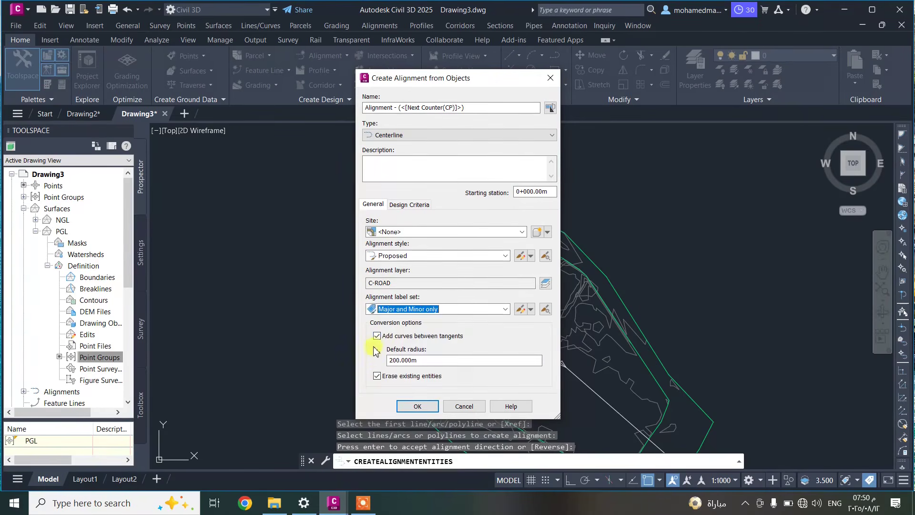
left_click(380, 336)
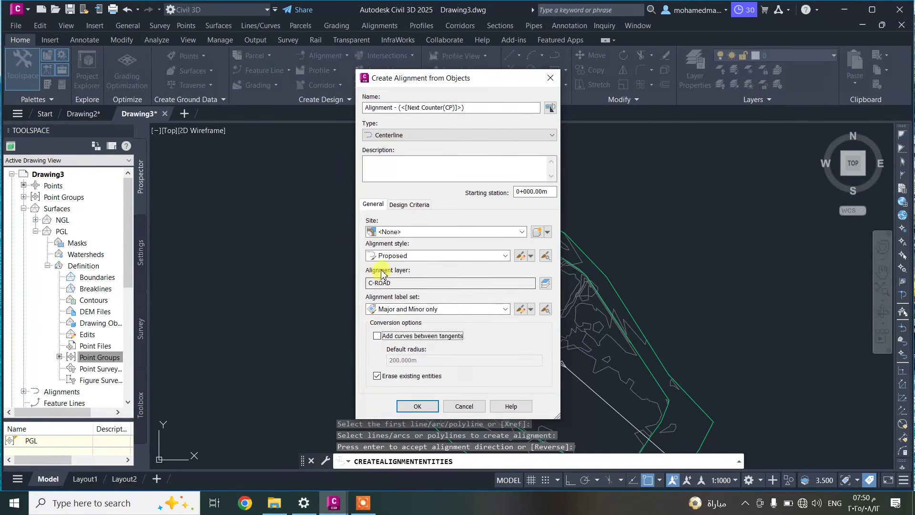
left_click(417, 406)
scroll(406, 253, "down", 3)
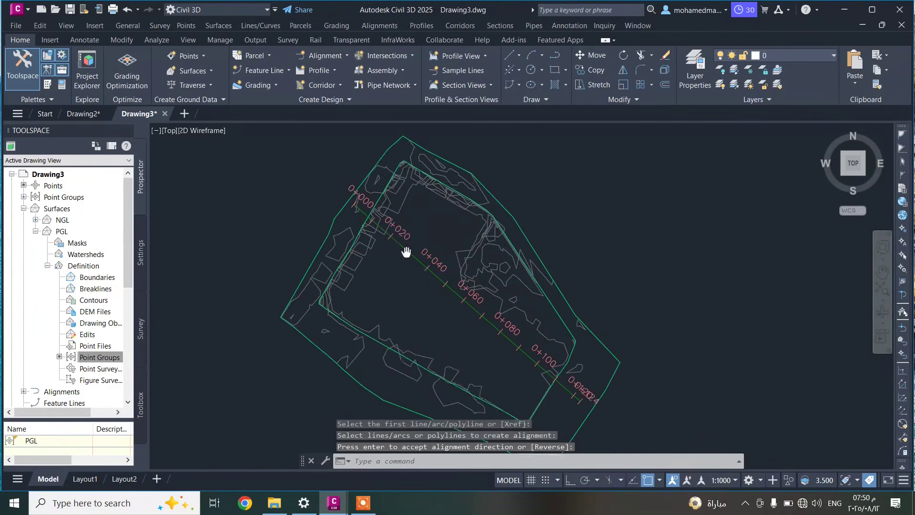
- Sample surface profiles from both the NGL and PGL surfaces along the full length of the alignment
scroll(439, 304, "up", 2)
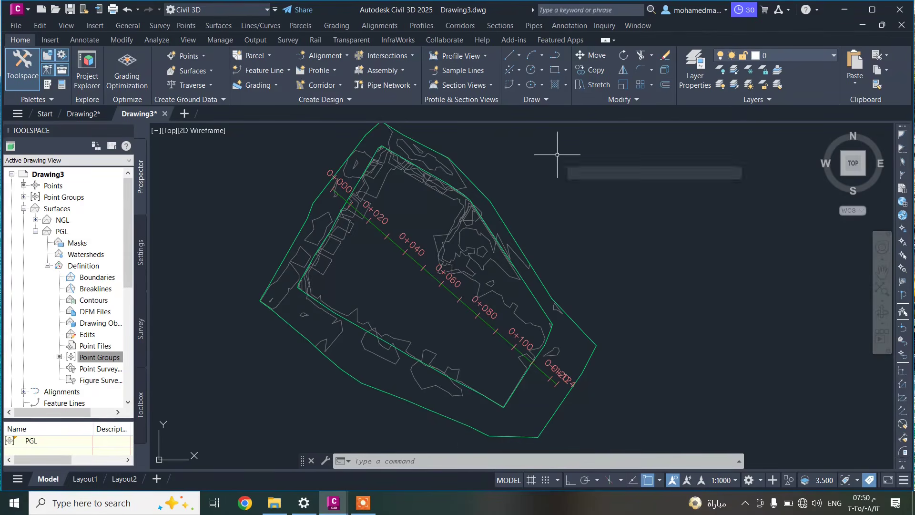
left_click(471, 308)
left_click(529, 63)
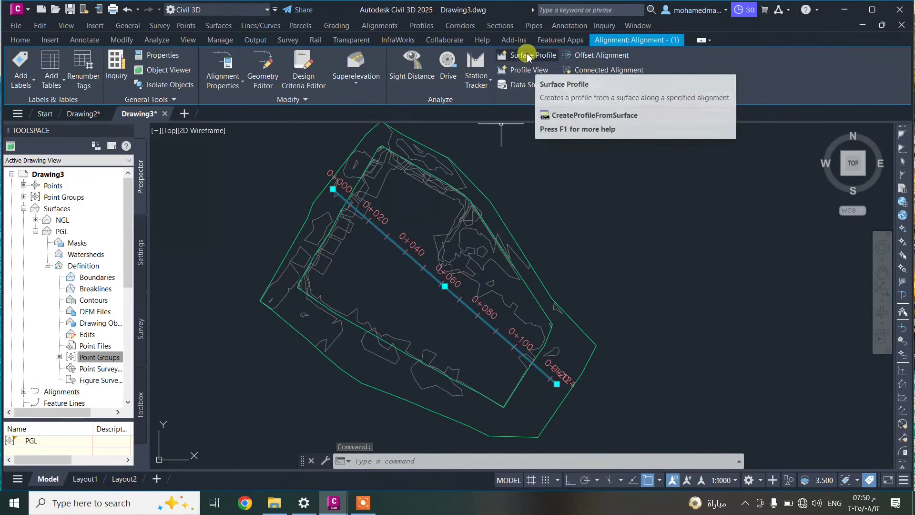
left_click(526, 58)
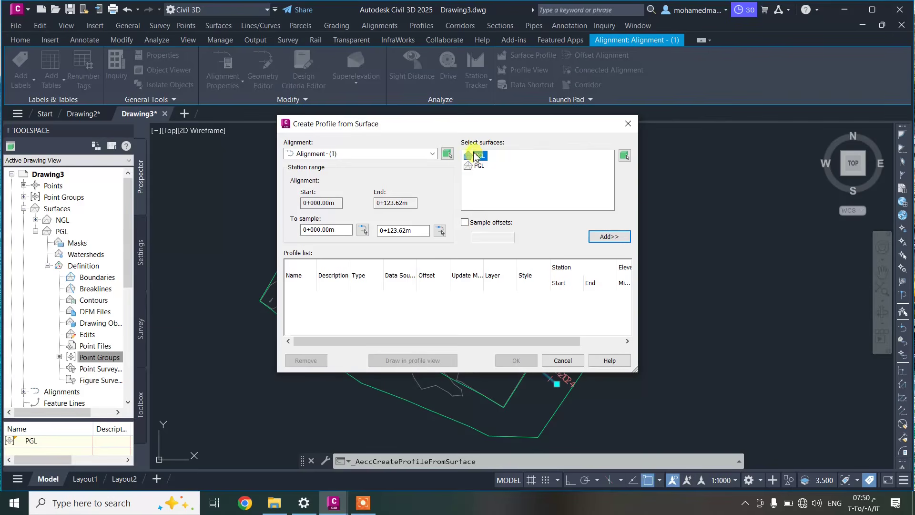
left_click(607, 237)
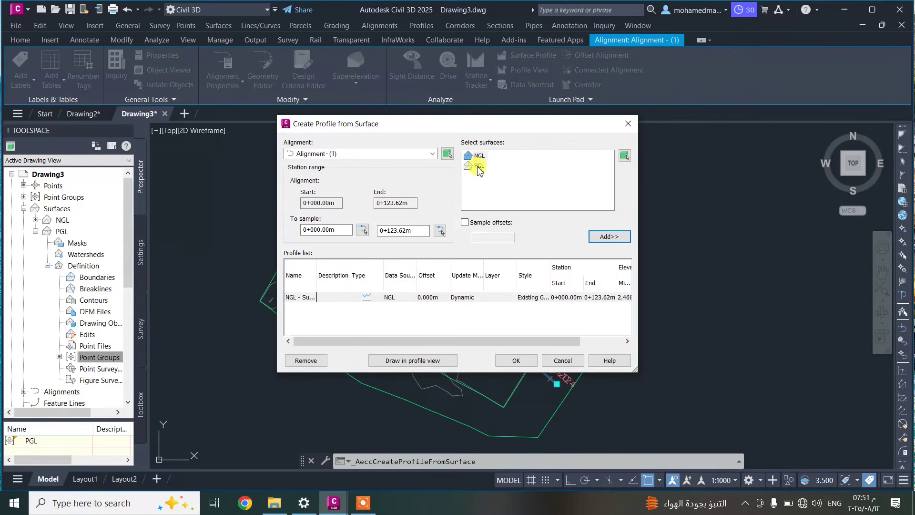
left_click(609, 236)
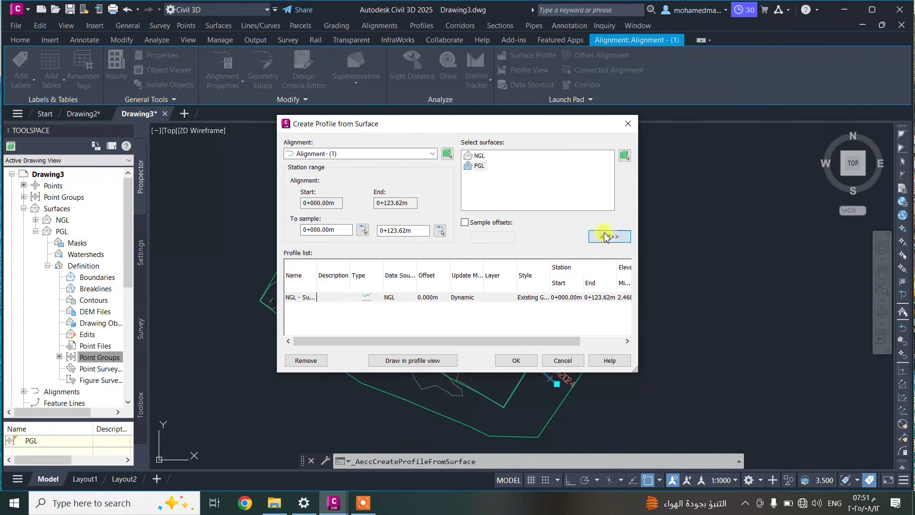
- Create a profile view of the sampled NGL and PGL profiles and place it east of the surfaces
left_click(405, 361)
left_click(510, 385)
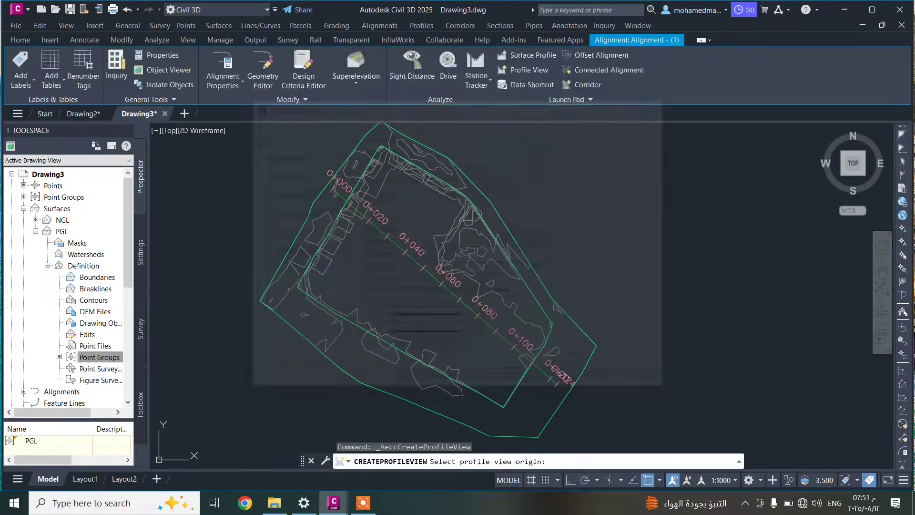
scroll(550, 272, "down", 3)
left_click(523, 292)
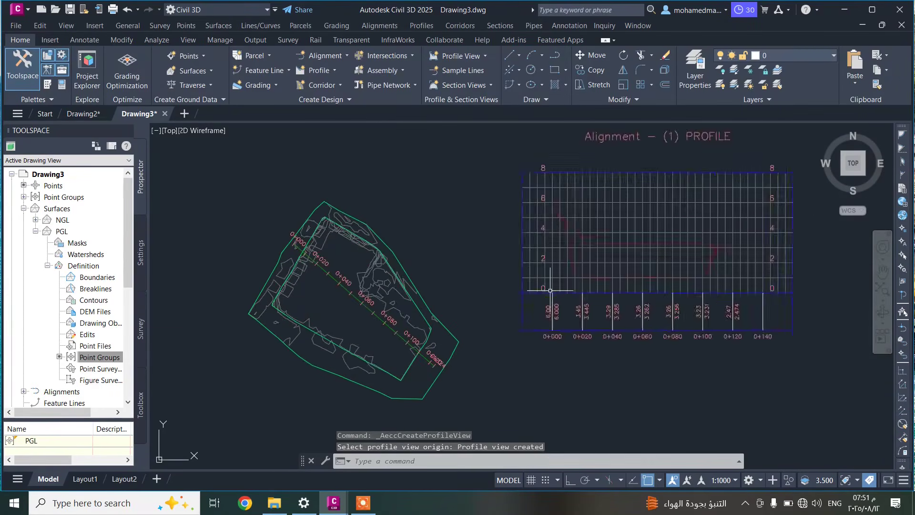
- Set Profile2 of the profile view's bottom data band to PGL - Surface (2)
scroll(610, 292, "up", 3)
scroll(547, 268, "down", 3)
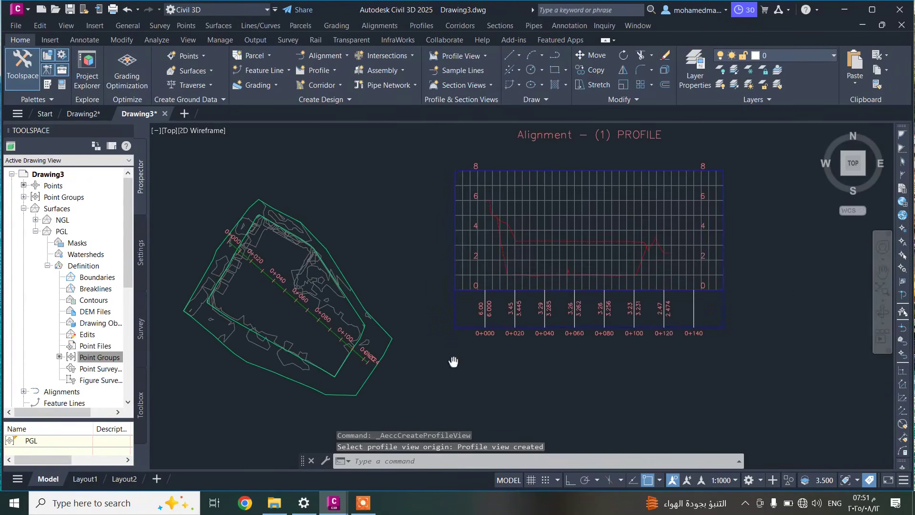
scroll(535, 279, "up", 3)
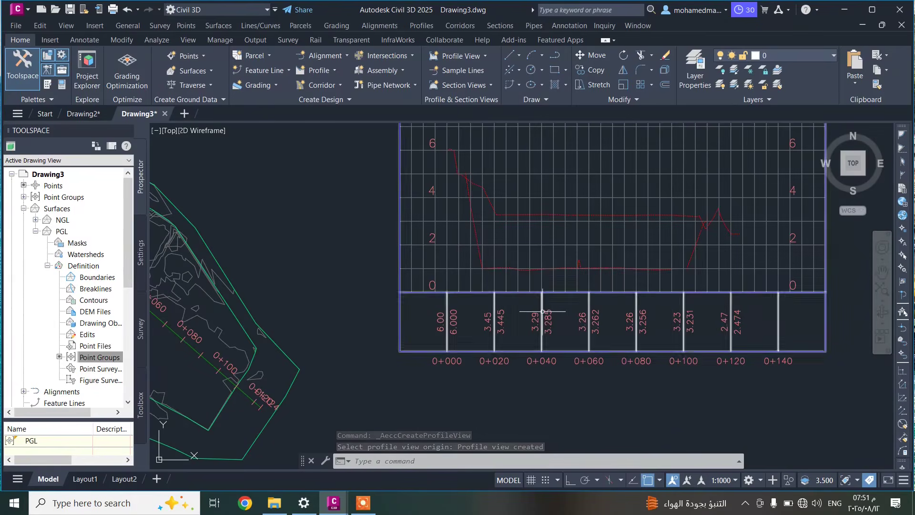
scroll(541, 327, "up", 5)
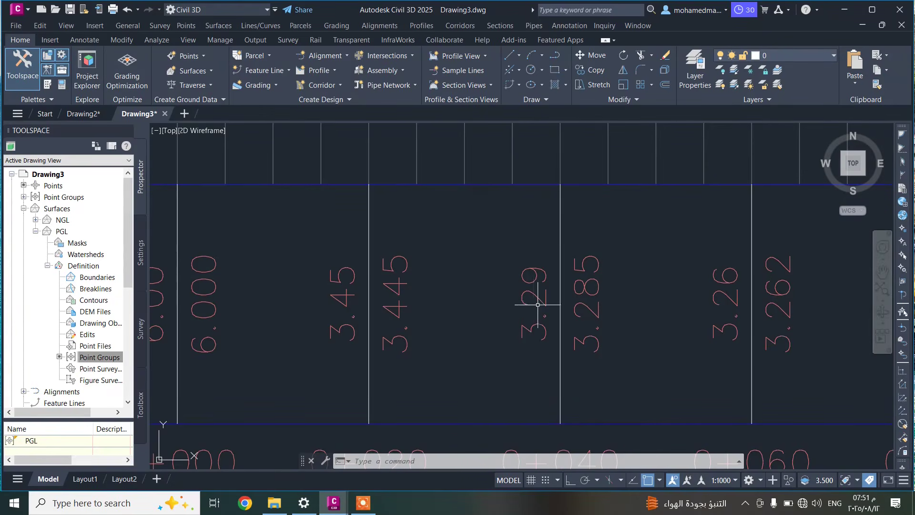
scroll(537, 304, "down", 2)
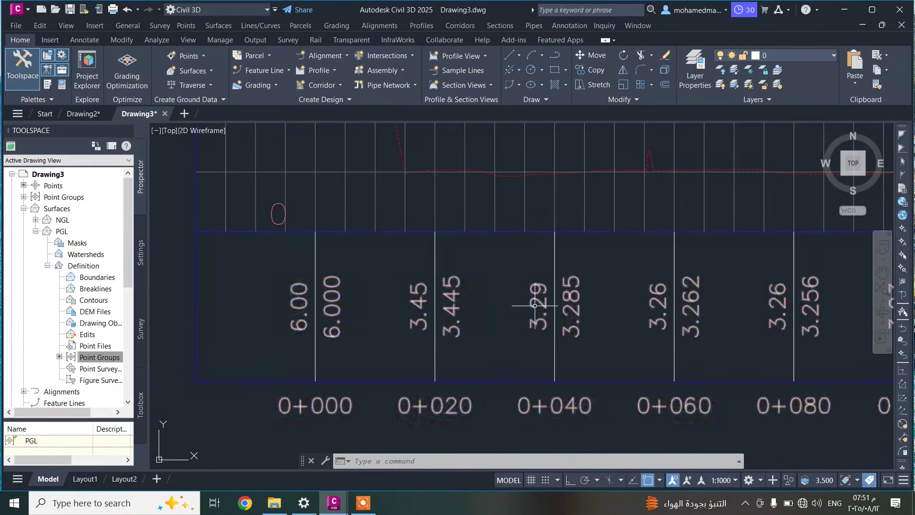
left_click(535, 305)
right_click(533, 307)
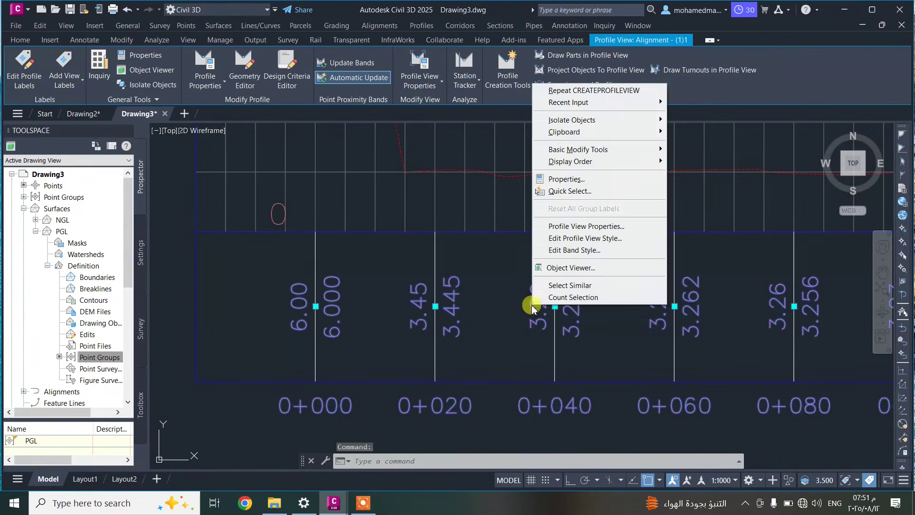
left_click(561, 230)
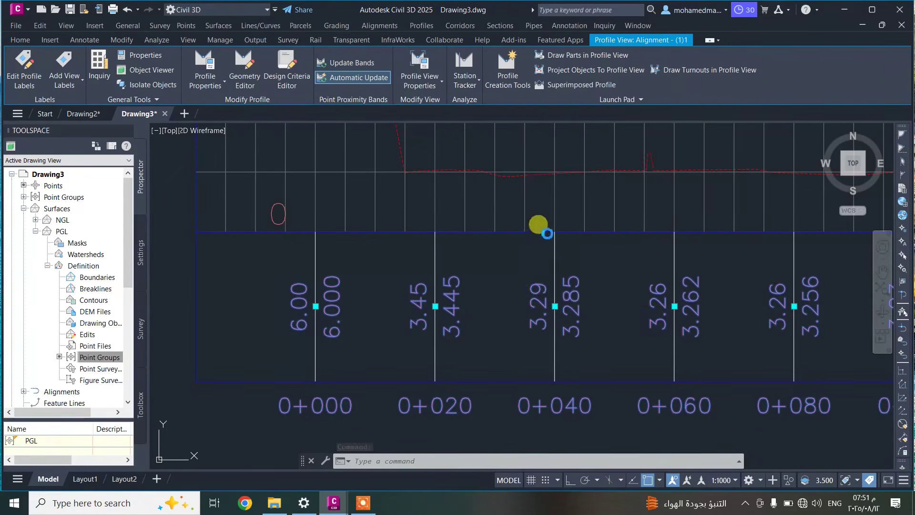
left_click_drag(445, 327, 539, 343)
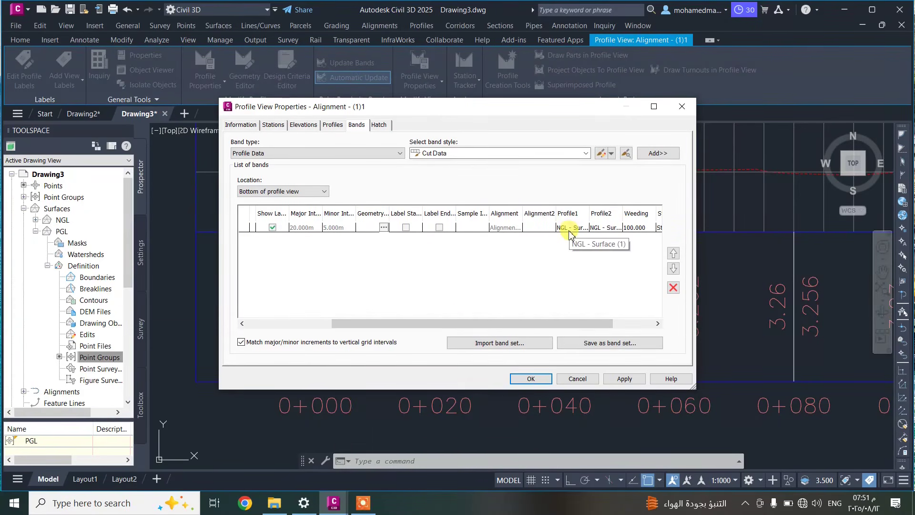
left_click(606, 228)
left_click(608, 229)
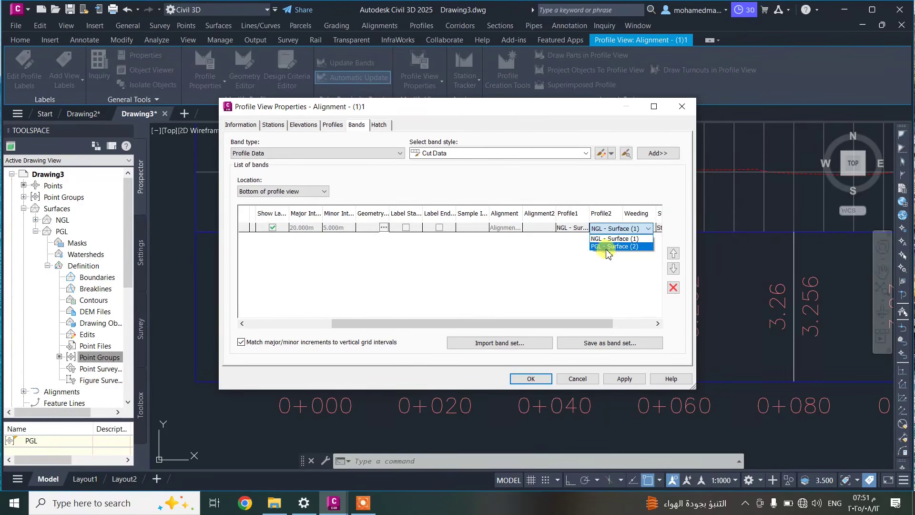
left_click(604, 246)
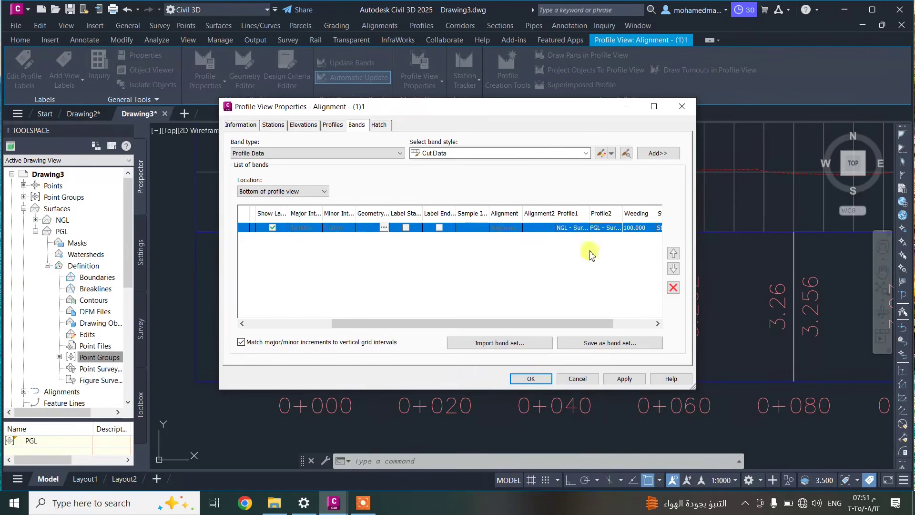
left_click(518, 379)
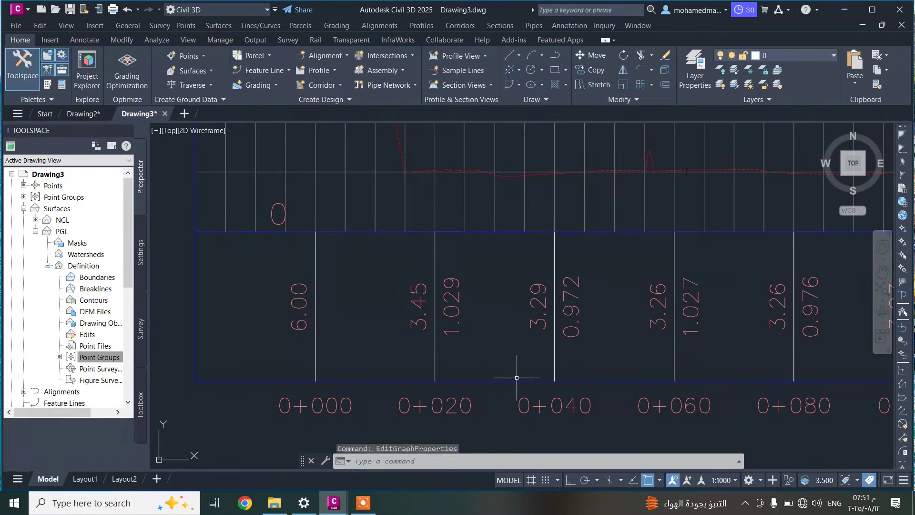
- Create an assembly of type Other with the Basic style and All Codes code set, placing its baseline in empty space north of the profile view
scroll(503, 356, "down", 3)
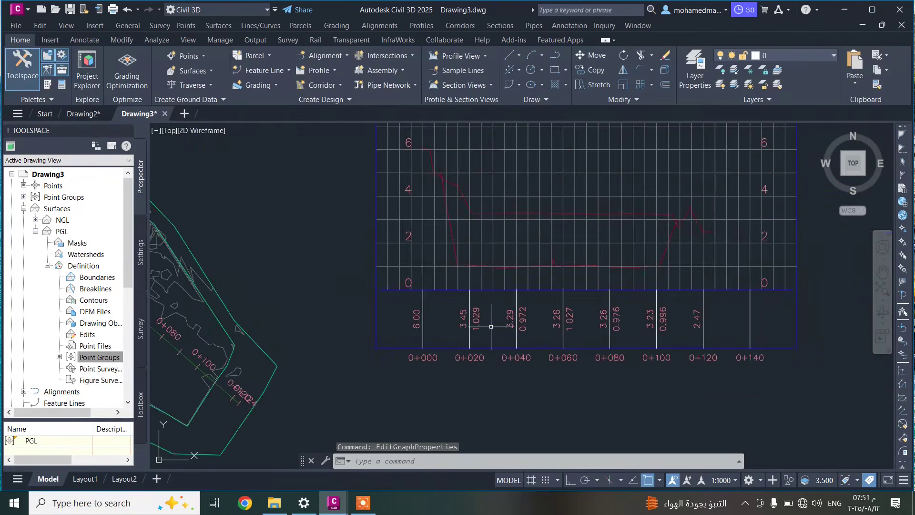
scroll(520, 327, "up", 5)
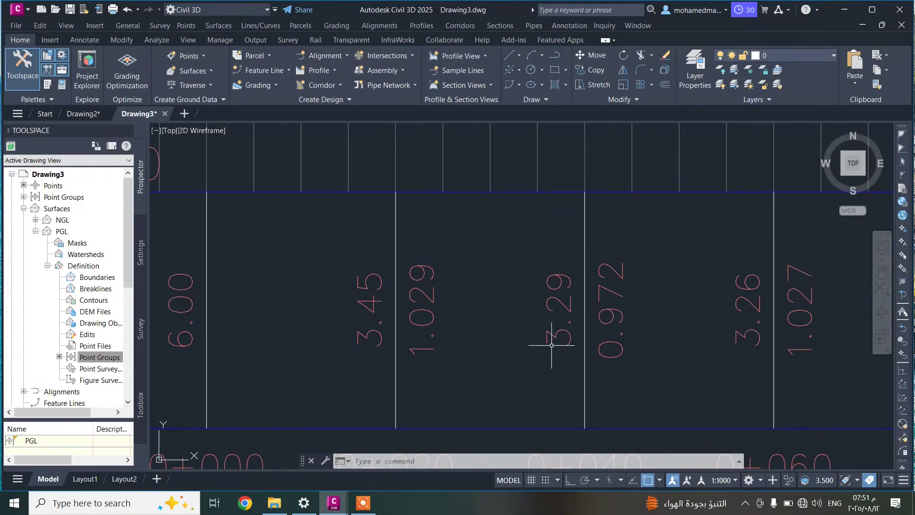
scroll(536, 345, "down", 10)
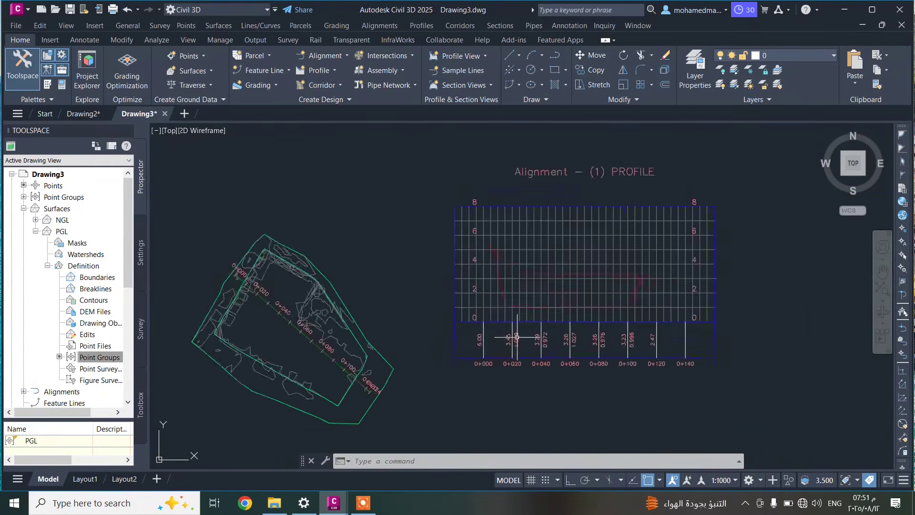
left_click(376, 71)
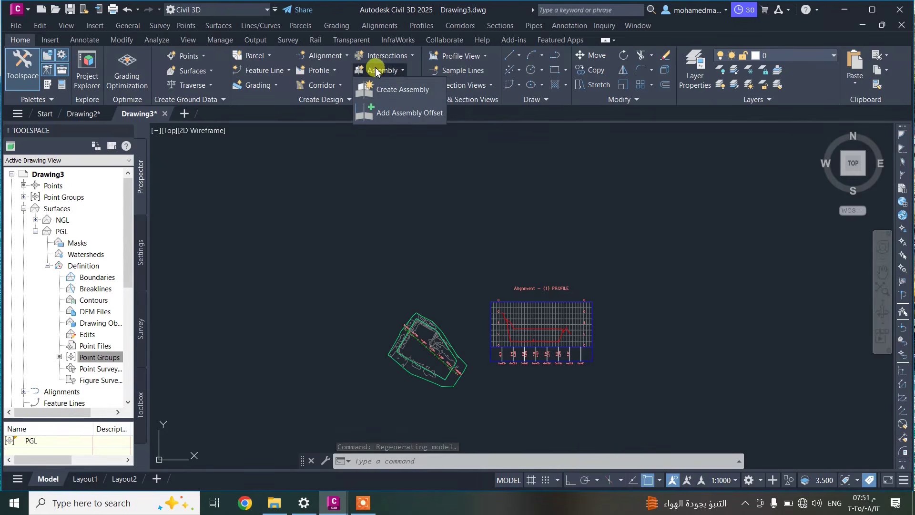
left_click(394, 95)
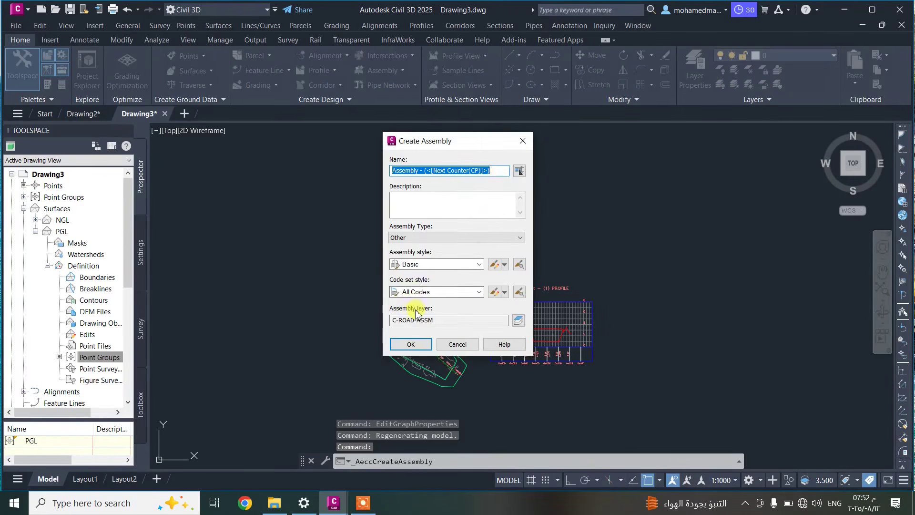
left_click(413, 344)
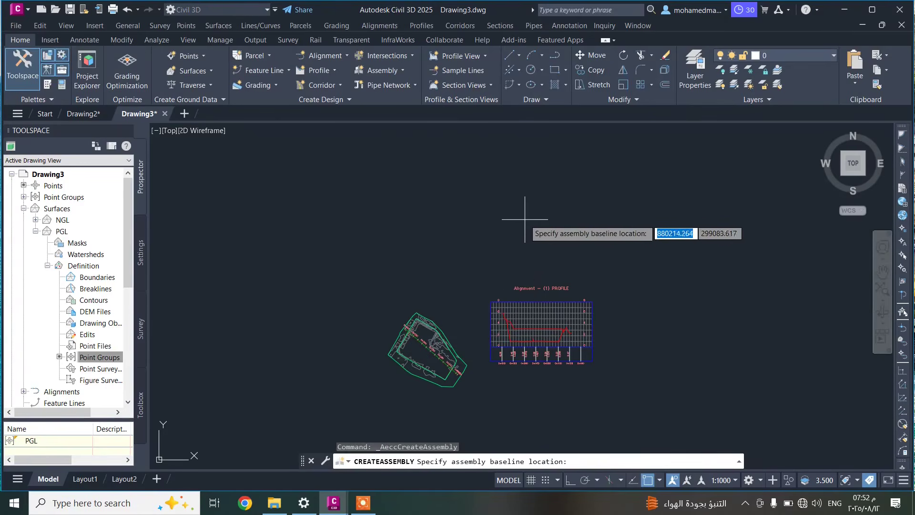
scroll(536, 218, "up", 2)
left_click(540, 232)
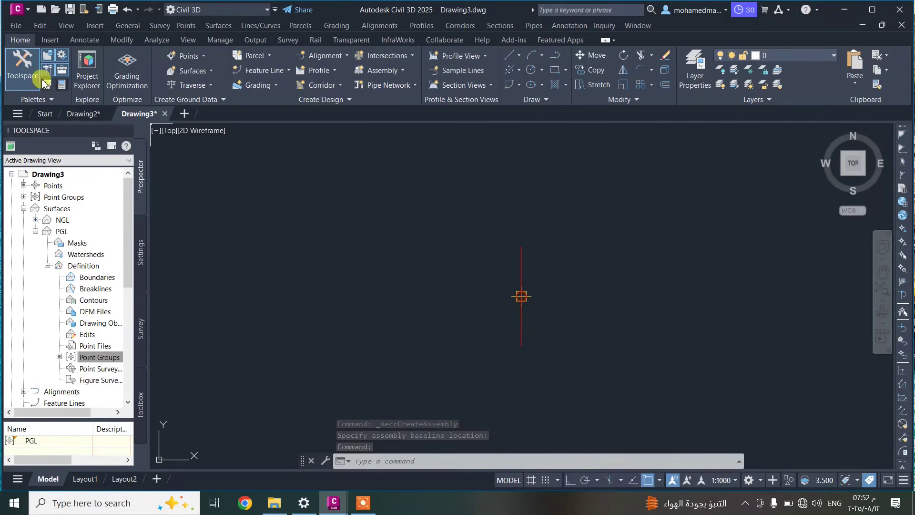
- Attach a LaneOutsideSuperMultiLayer subassembly with side Right to the assembly's baseline marker
left_click(47, 85)
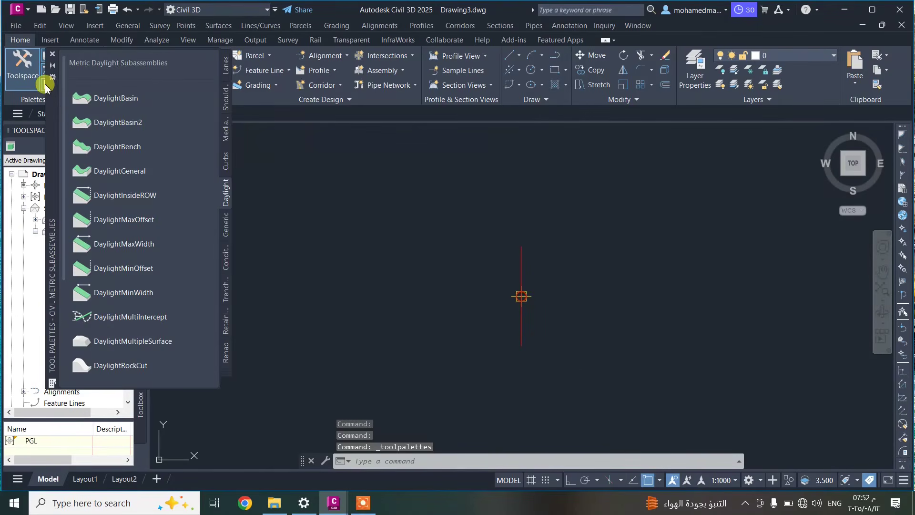
left_click(224, 66)
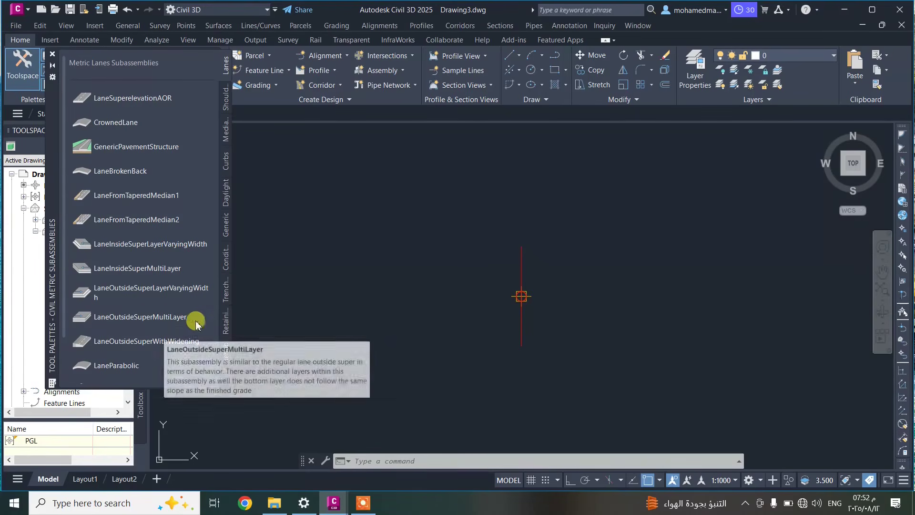
left_click(127, 317)
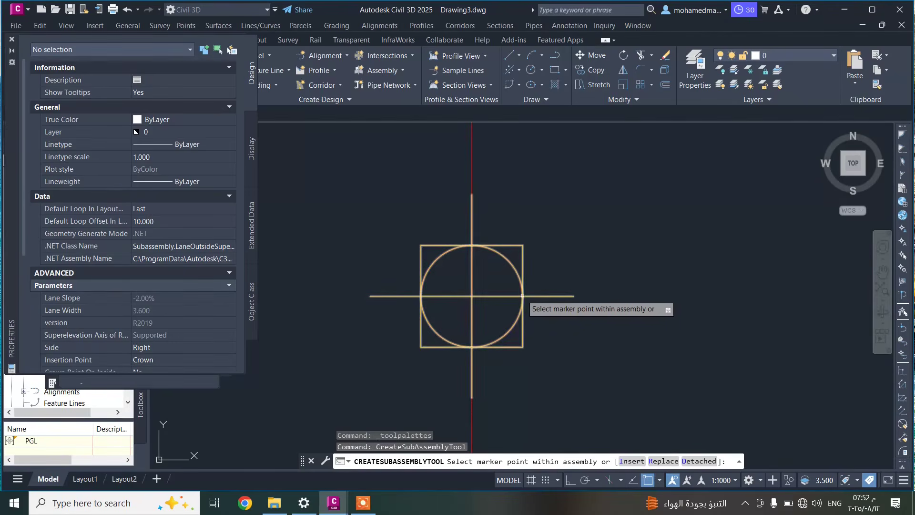
left_click(525, 299)
scroll(525, 301, "down", 4)
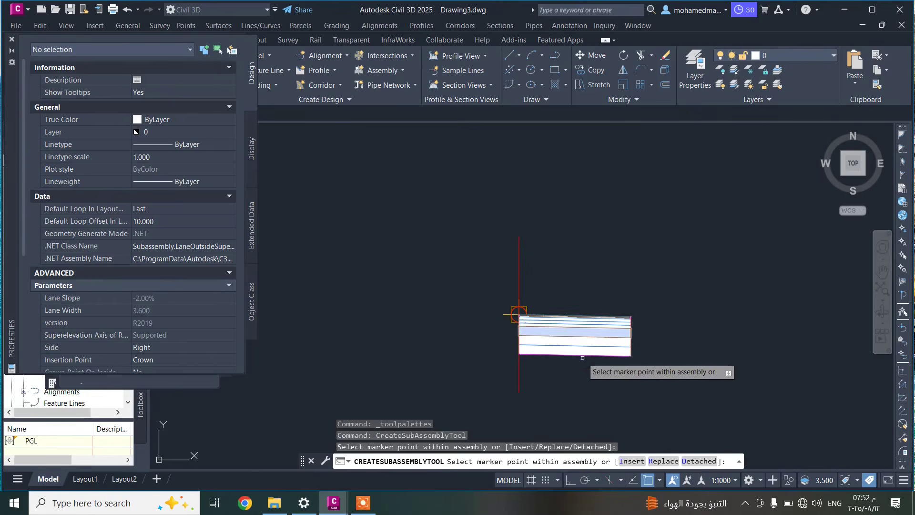
- Set the width of the attached LaneOutsideSuperMultiLayer subassembly to 15 m in its subassembly properties
scroll(574, 343, "up", 2)
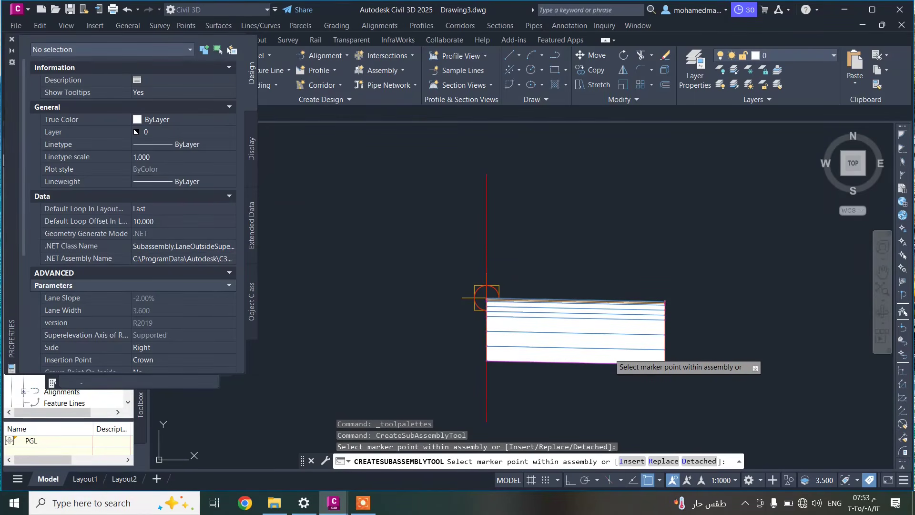
key("Escape")
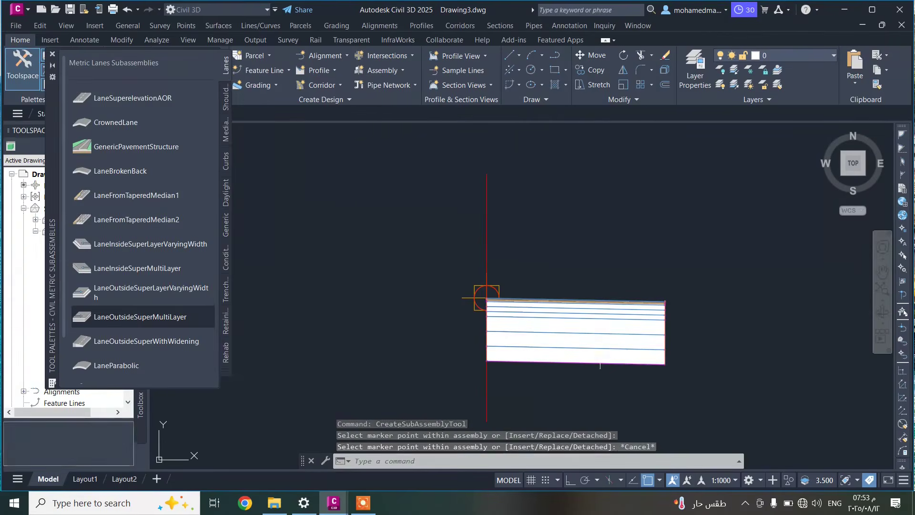
key("Escape")
left_click(602, 317)
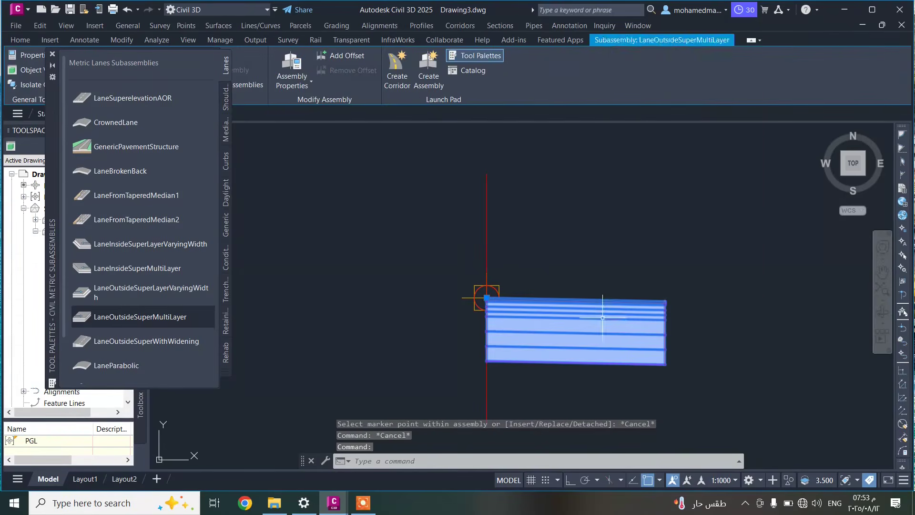
right_click(602, 318)
left_click(639, 154)
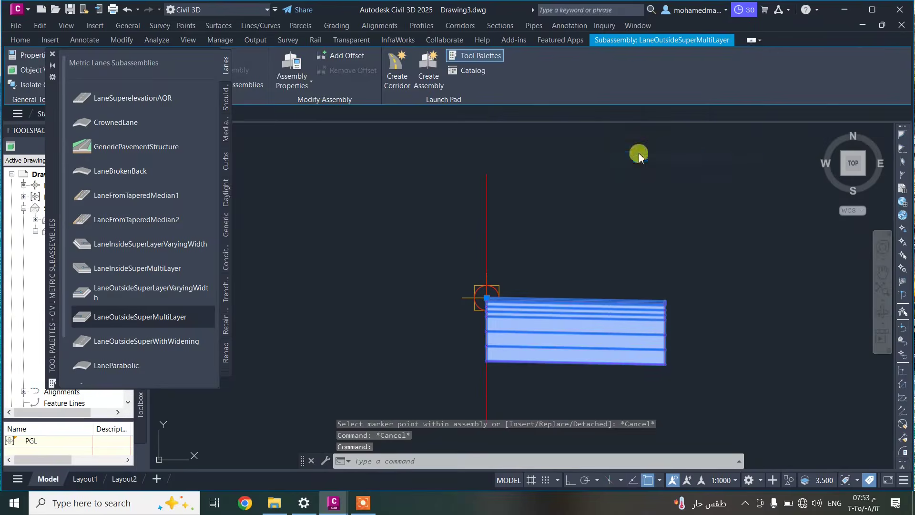
left_click(331, 132)
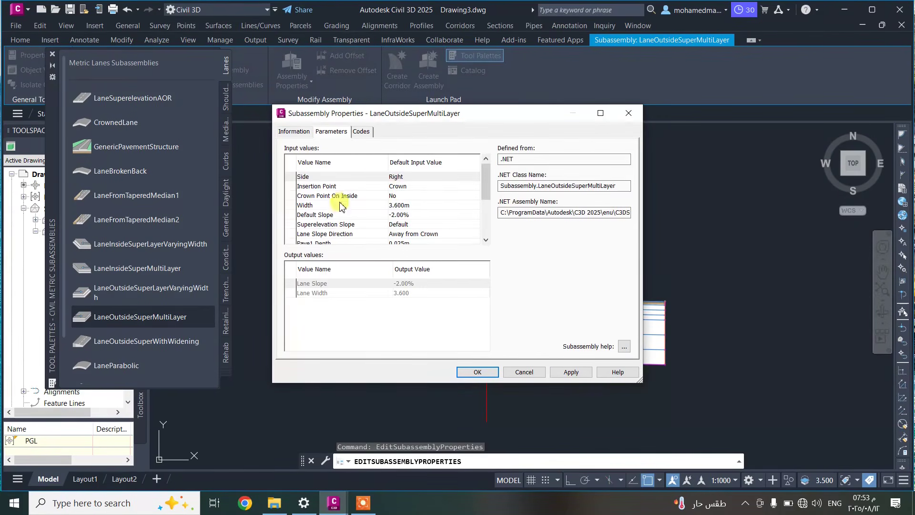
left_click(400, 206)
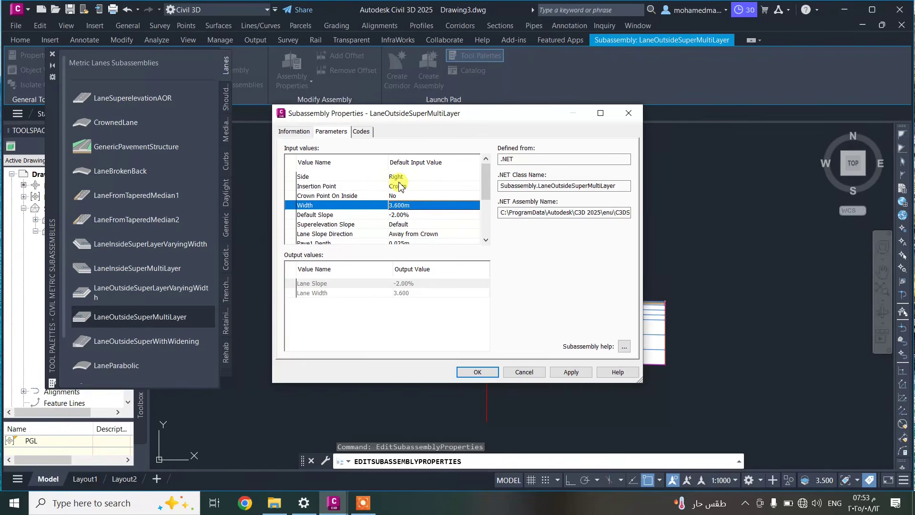
left_click(399, 206)
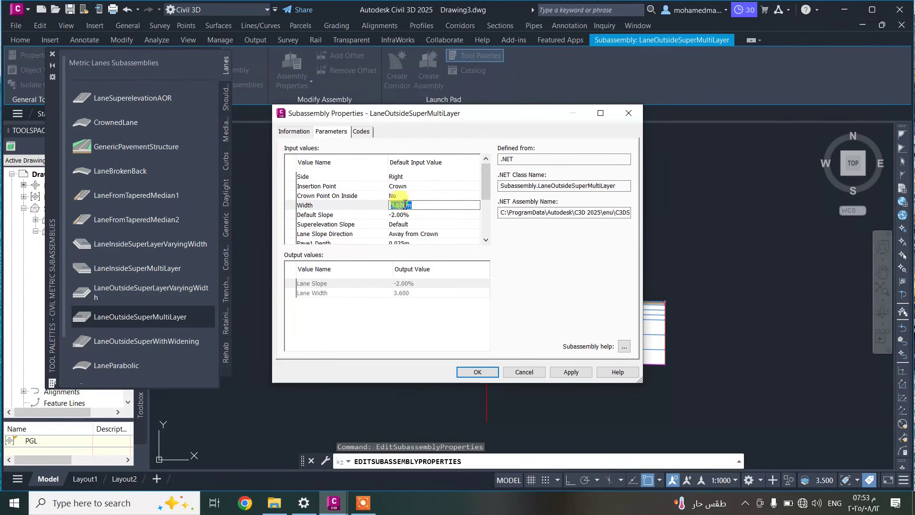
type("15")
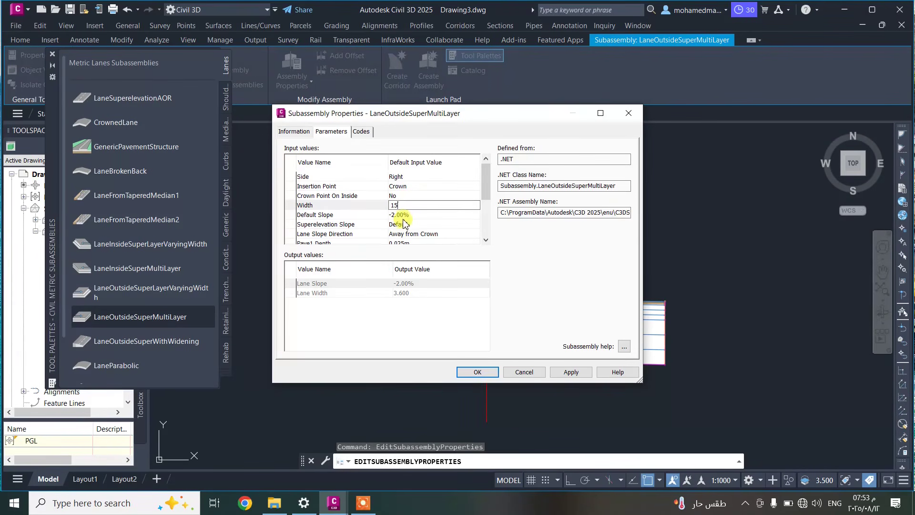
key("Return")
- Set the lane subassembly's default slope to 0%
left_click(402, 215)
left_click(401, 215)
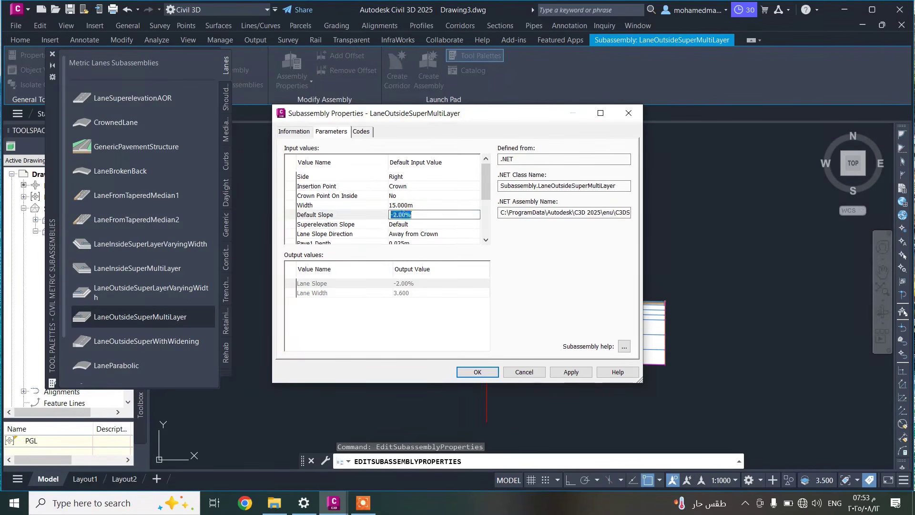
type("0")
key("Return")
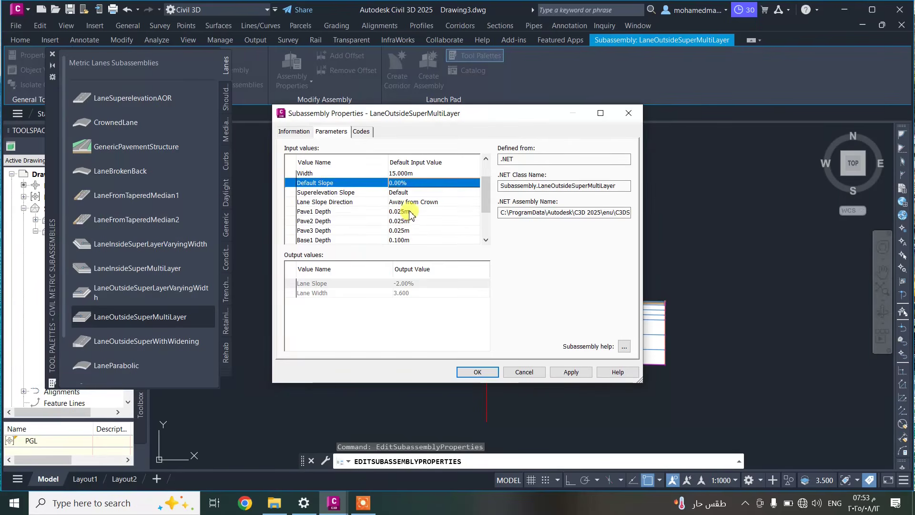
- Set the Pave1, Pave2 and Pave3 depths of the lane subassembly to 0 m
left_click(409, 211)
left_click(407, 220)
scroll(404, 238, "down", 2)
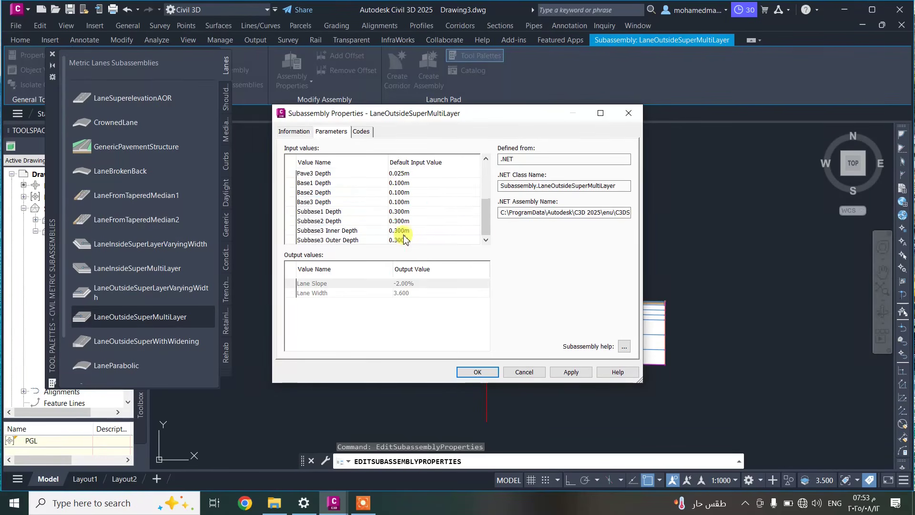
scroll(404, 234, "up", 2)
left_click(408, 215)
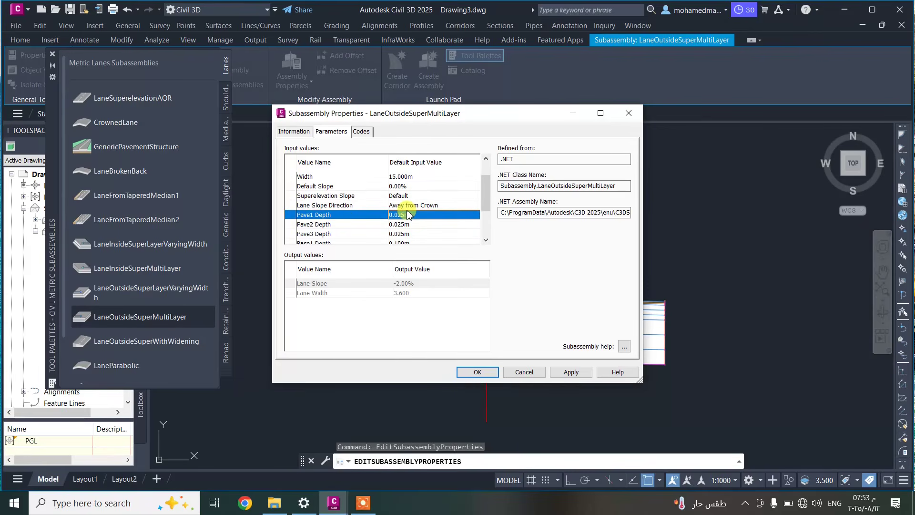
left_click(408, 214)
type("0")
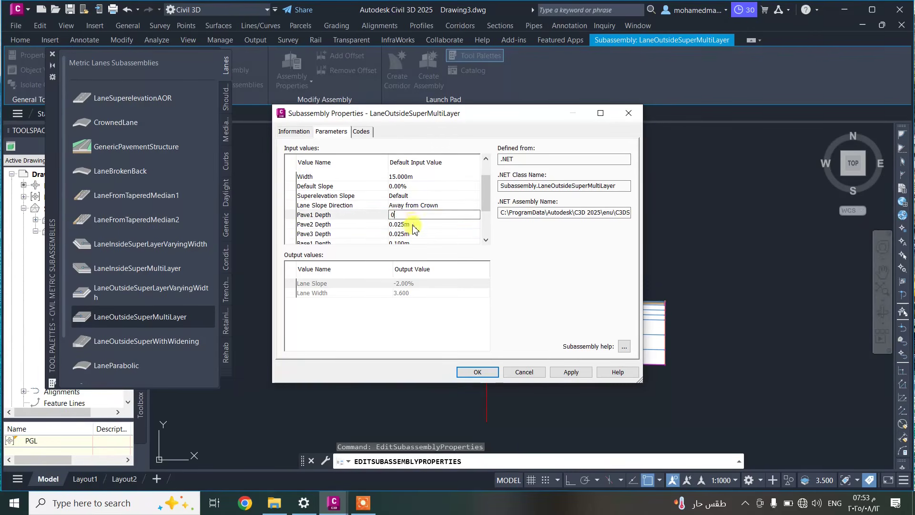
key("Return")
left_click(407, 224)
left_click(408, 223)
type("0")
key("Return")
left_click(410, 234)
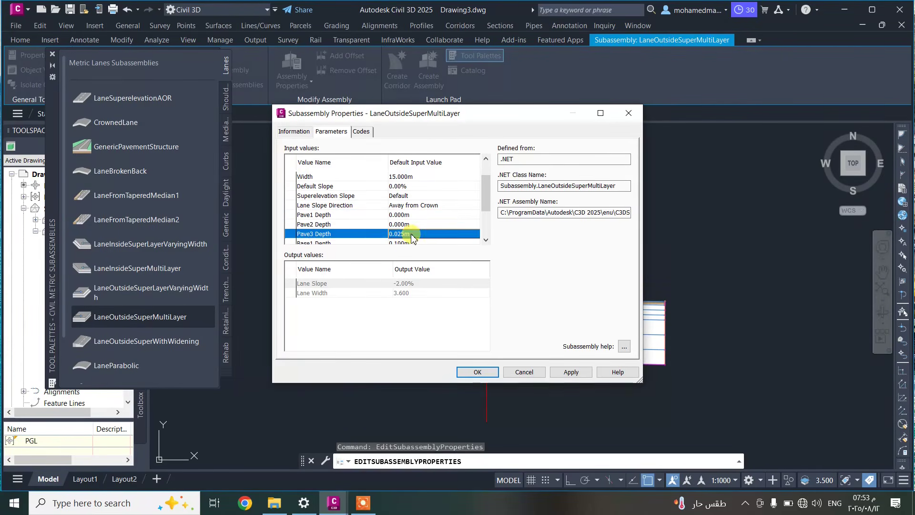
left_click(411, 233)
type("0")
key("Return")
- Set the Base1, Base2 and Base3 depths of the lane subassembly to 0 m
left_click(420, 212)
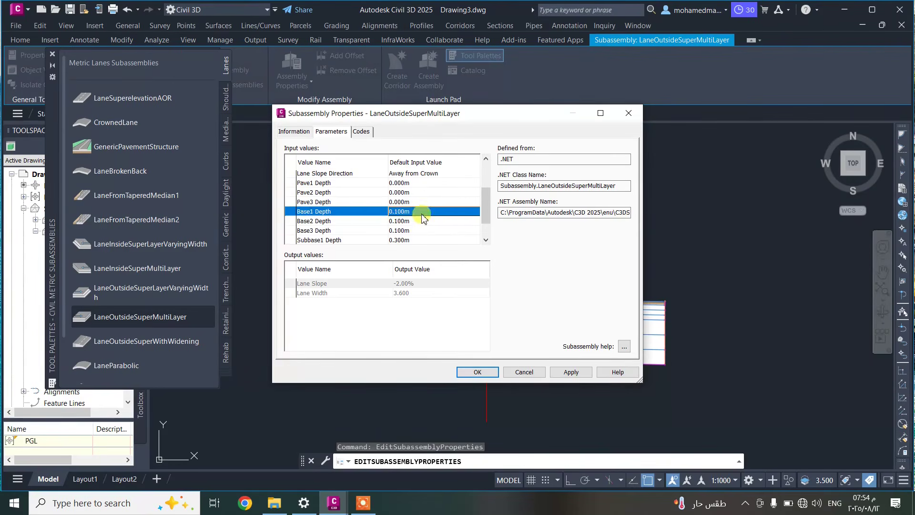
left_click(422, 212)
type("0")
key("Return")
left_click(417, 222)
left_click(417, 222)
type("0")
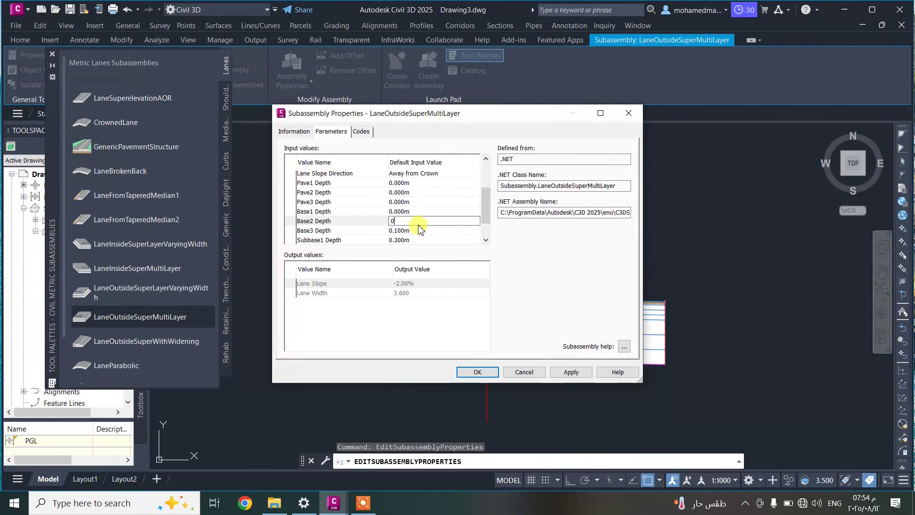
key("Return")
left_click(417, 231)
left_click(417, 230)
type("0")
key("Return")
- Set the Subbase1 and Subbase2 depths of the lane subassembly to 0 m
left_click(411, 240)
left_click(411, 240)
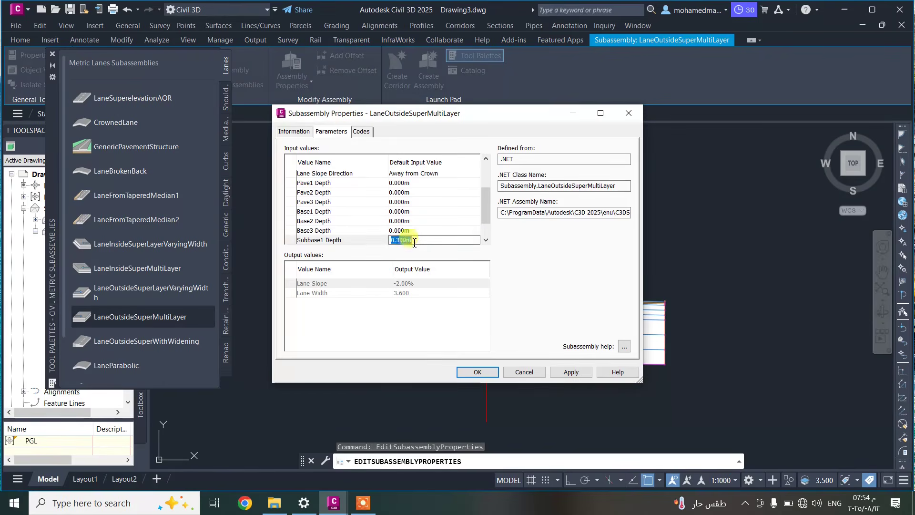
type("0")
key("Return")
left_click(412, 222)
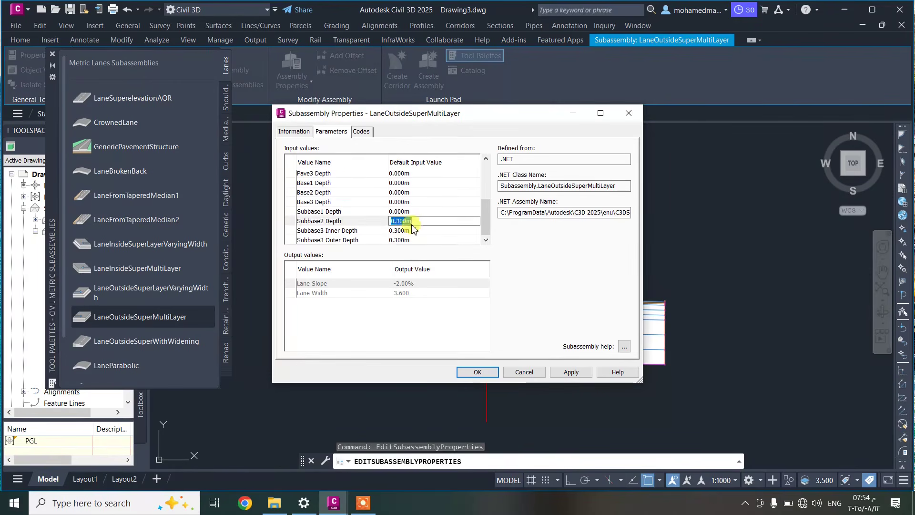
left_click(412, 221)
type("0")
key("Return")
- Set the Subbase3 inner and outer depths to 0 m and accept the lane's subassembly properties
left_click(413, 230)
left_click(413, 231)
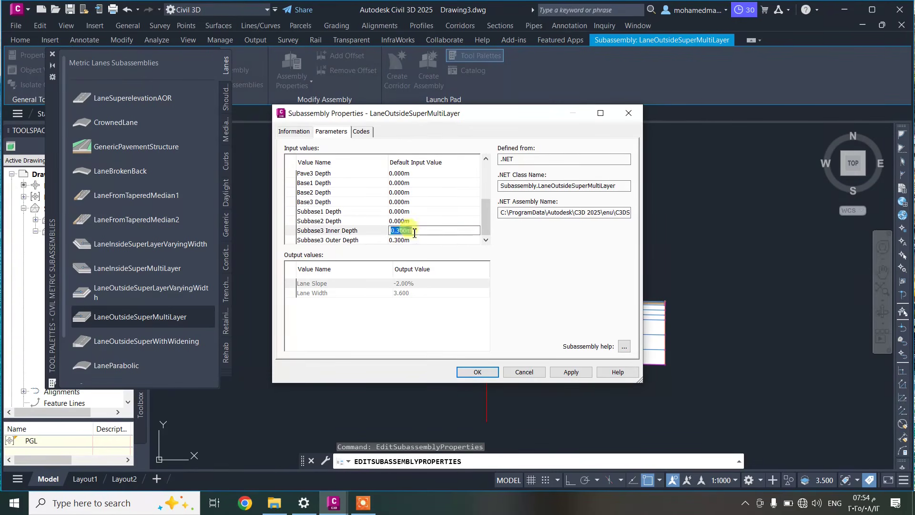
type("0")
key("Return")
left_click(414, 240)
left_click(414, 241)
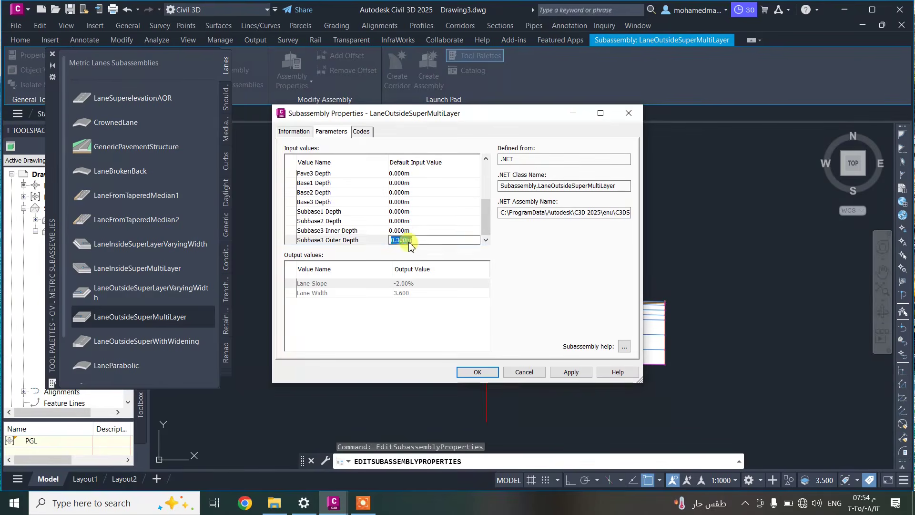
type("0")
key("Return")
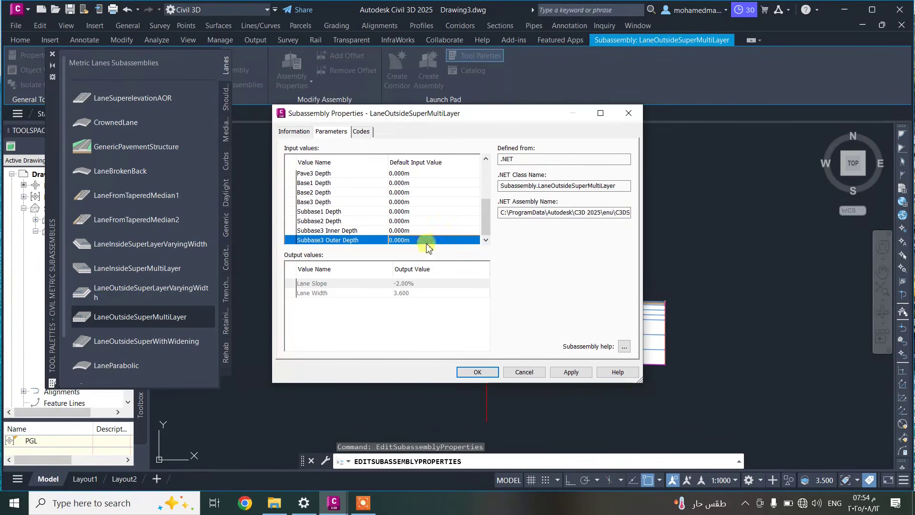
left_click(478, 371)
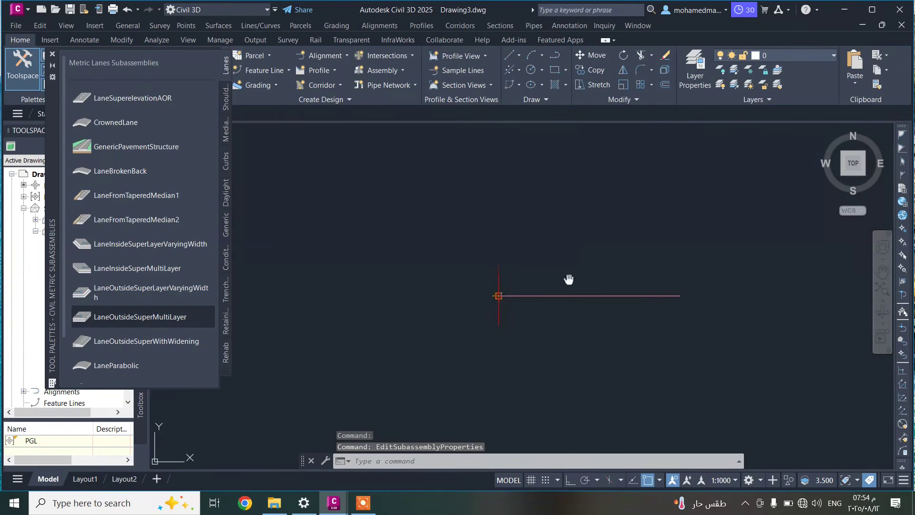
- Attach a DaylightBench subassembly with side Right to the outer end of the lane
middle_click_drag(506, 303, 309, 324)
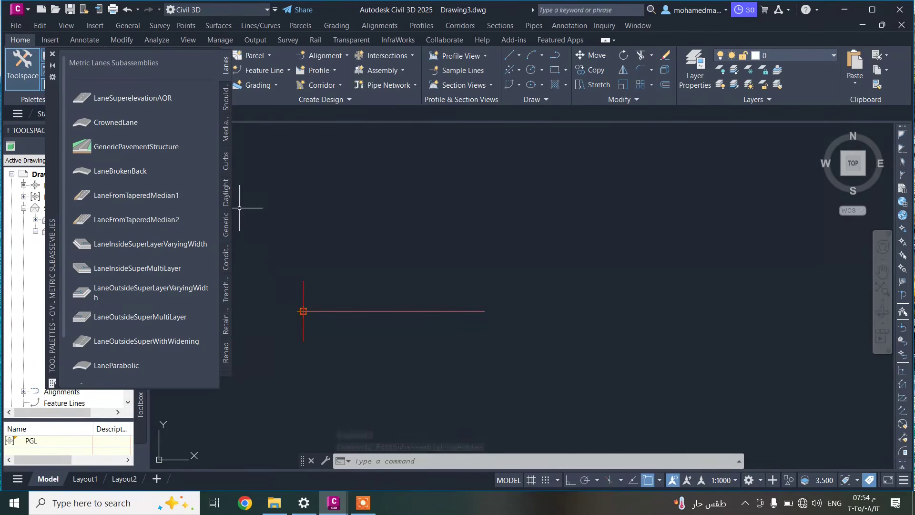
left_click(226, 192)
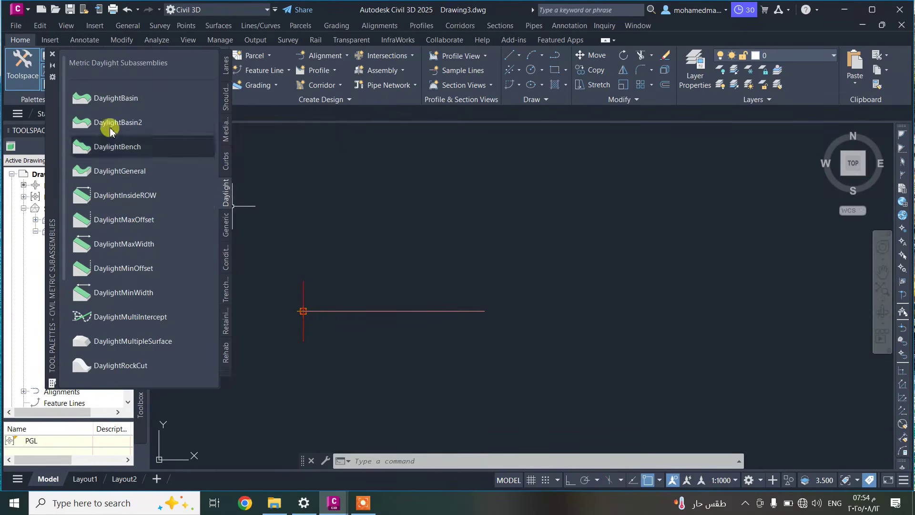
left_click(127, 148)
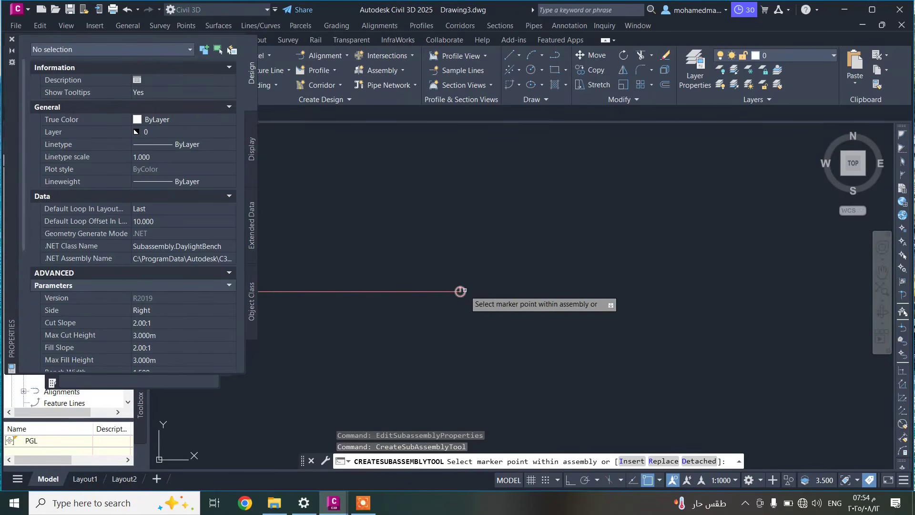
left_click(460, 291)
scroll(608, 335, "down", 2)
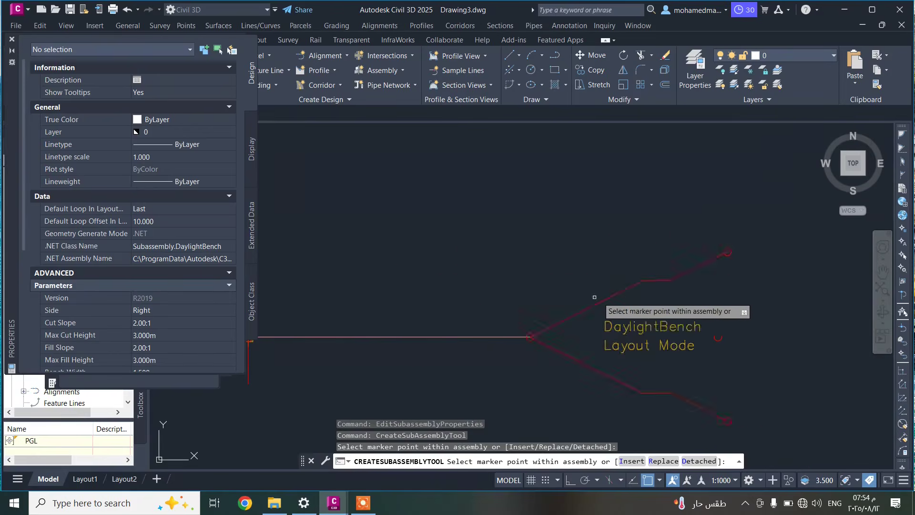
key("Escape")
key("Escape")
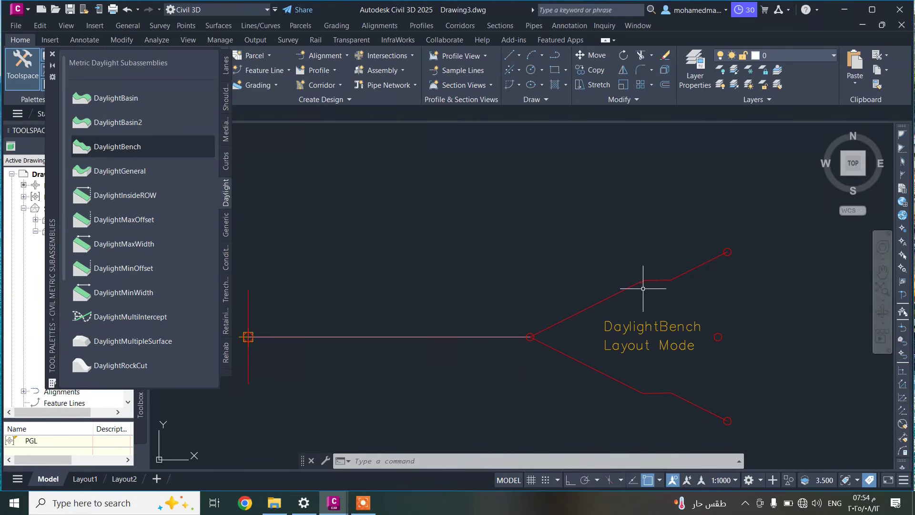
- Open the input parameters of the DaylightBench subassembly attached to the lane
left_click(572, 373)
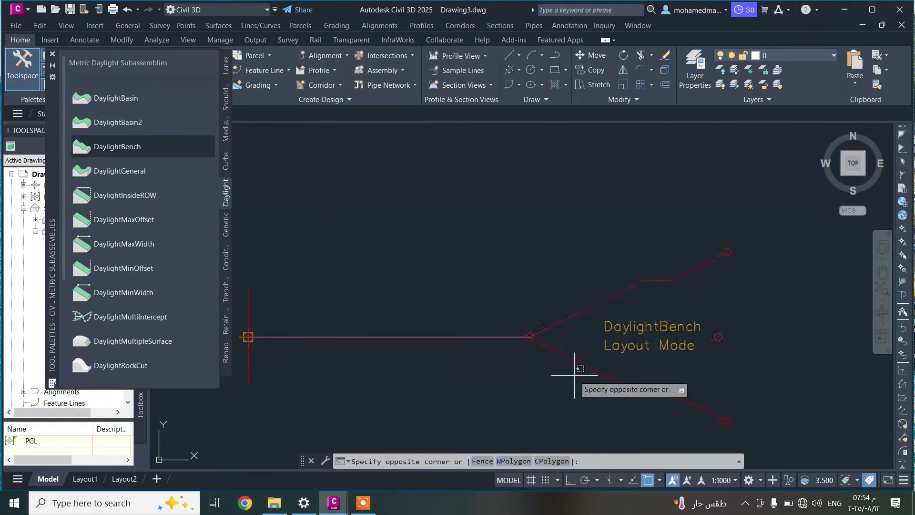
left_click(550, 299)
right_click(547, 289)
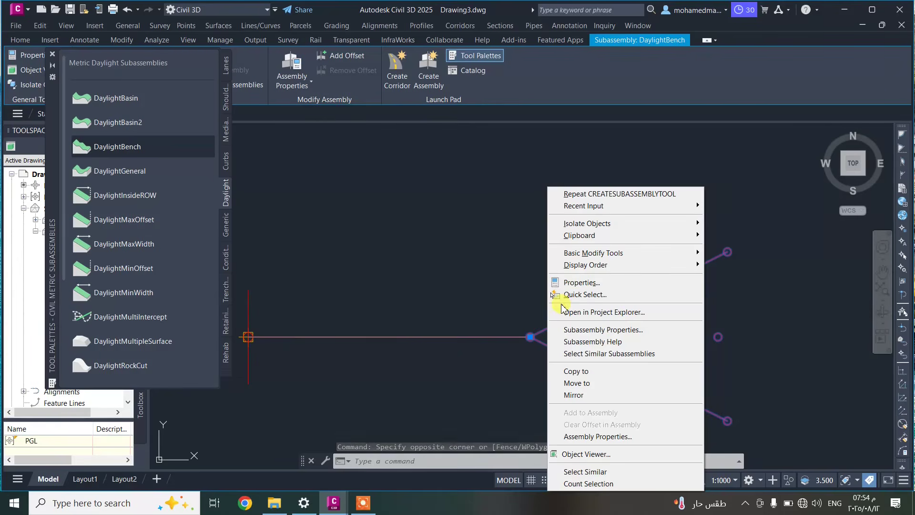
left_click(636, 340)
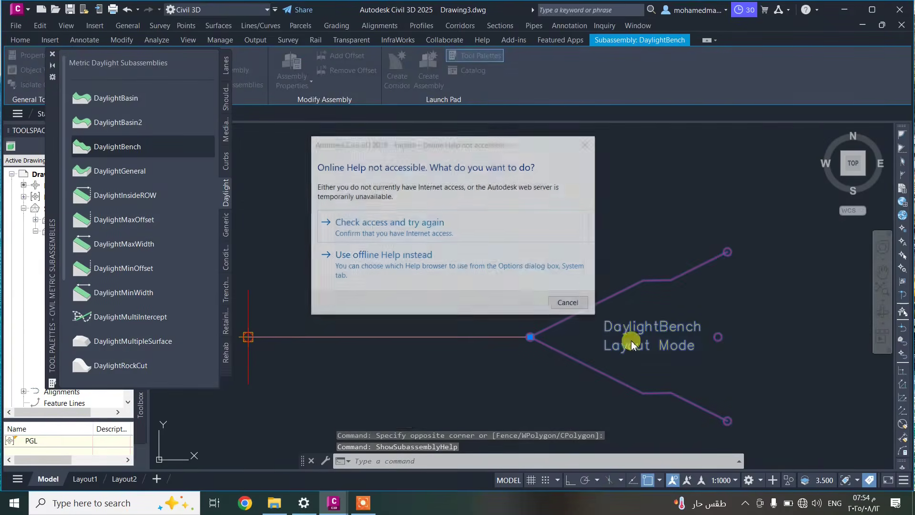
left_click(562, 302)
right_click(571, 363)
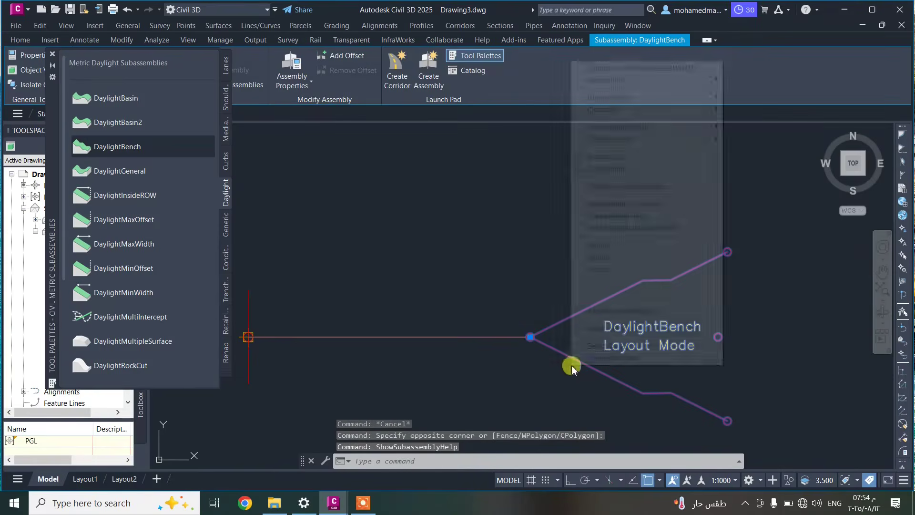
left_click(622, 204)
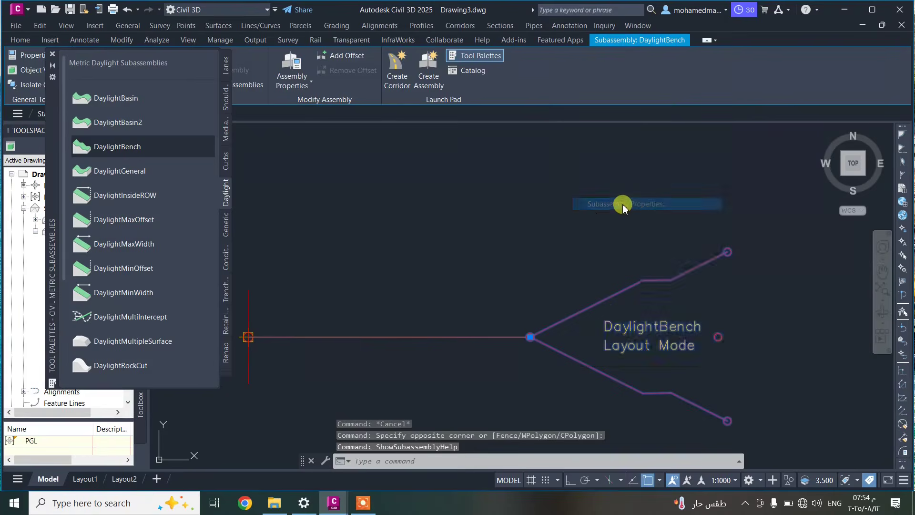
left_click(331, 132)
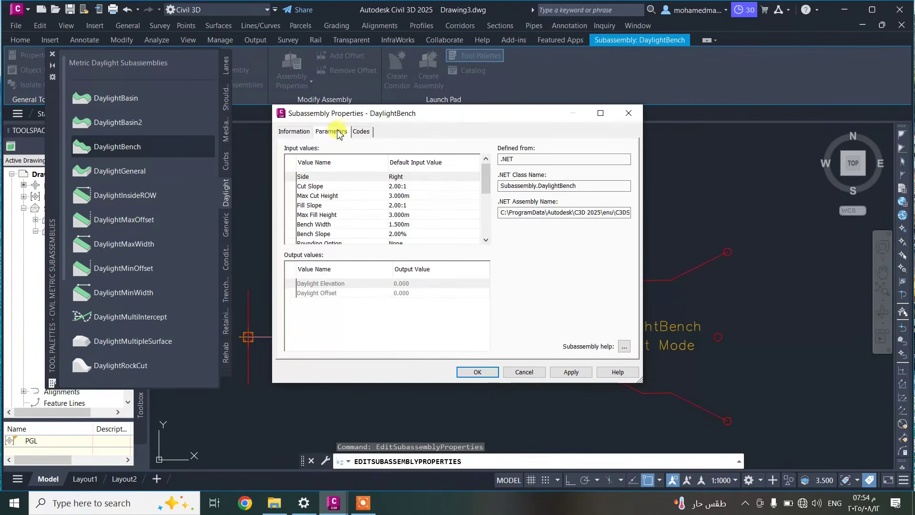
- Set the cut slope of the DaylightBench subassembly to 3:2
left_click(394, 179)
left_click(395, 186)
left_click(401, 185)
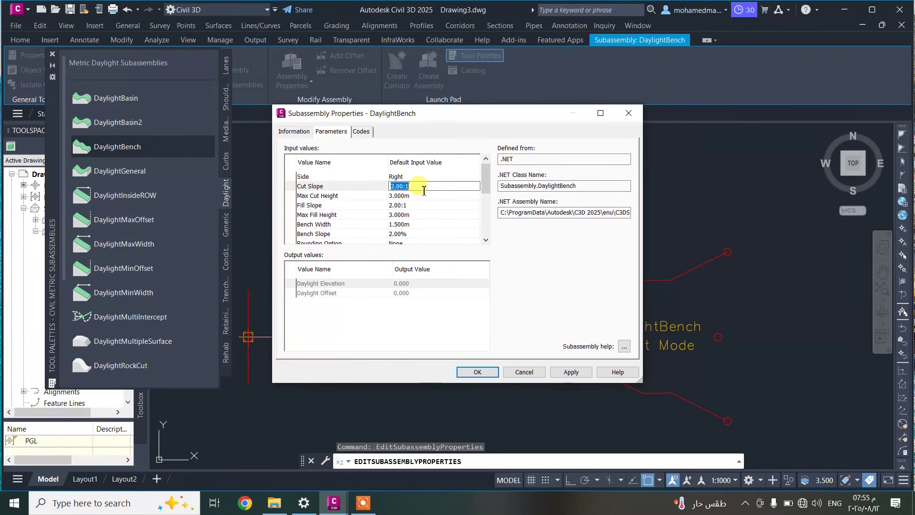
type("3")
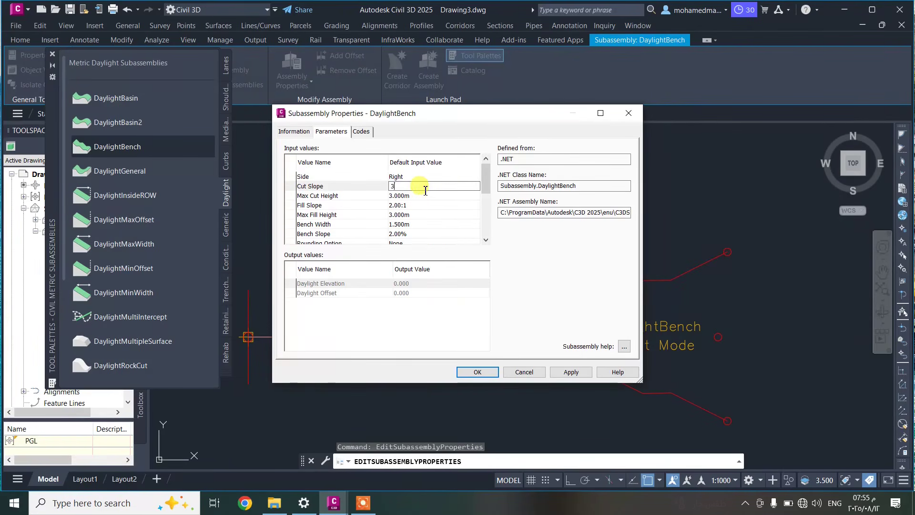
type(":2")
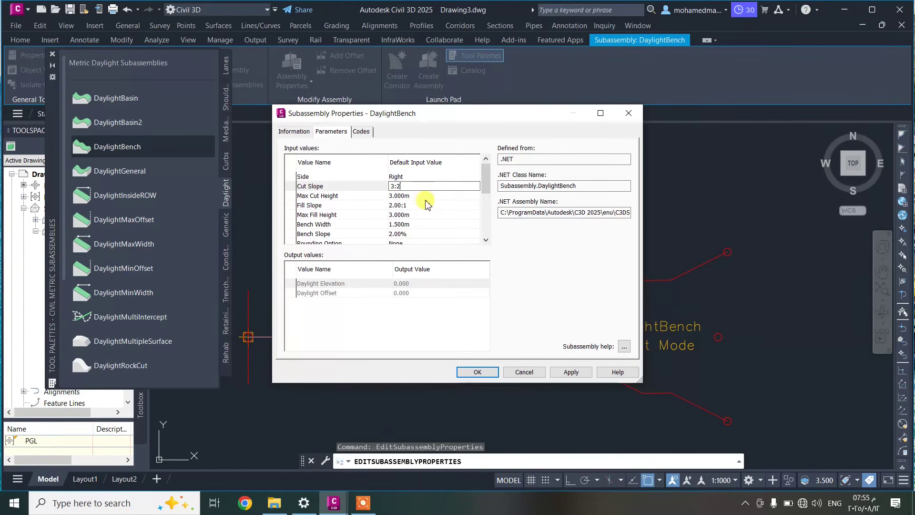
key("Return")
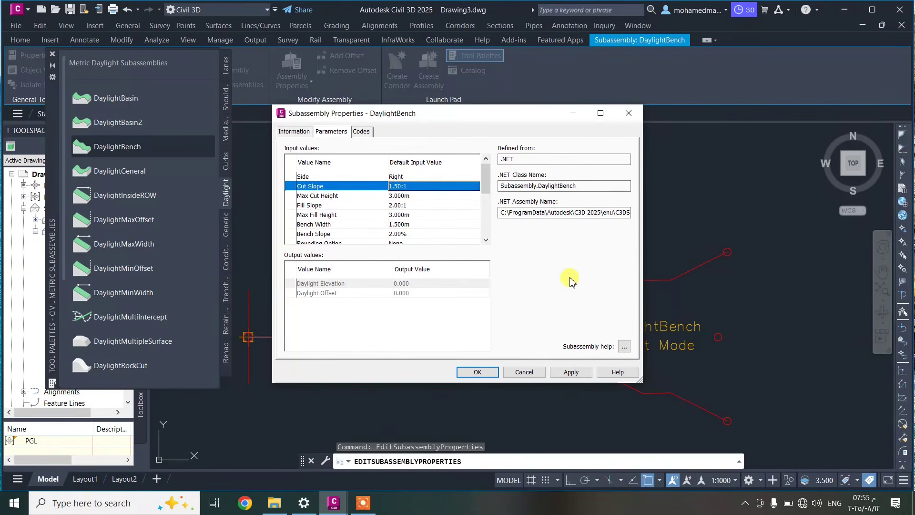
- Set the DaylightBench maximum cut height to 0 m and its fill slope to 3:2
left_click(405, 196)
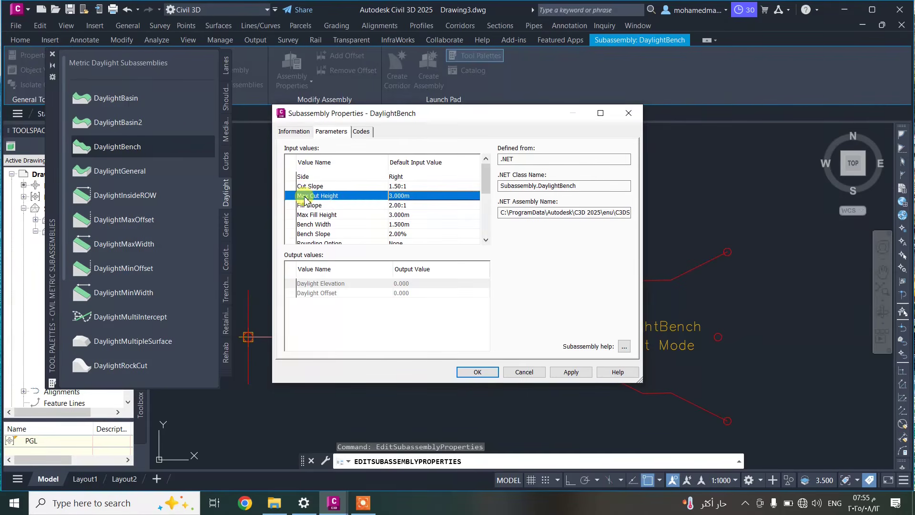
left_click(394, 196)
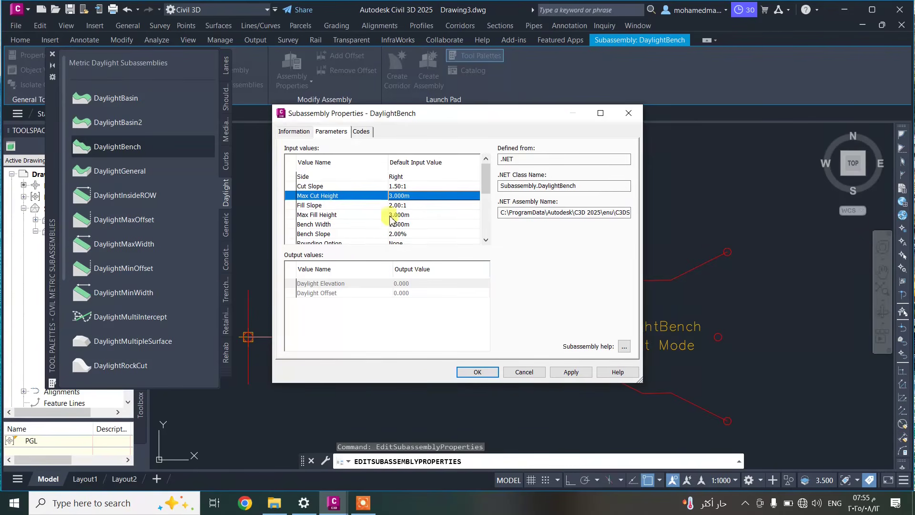
left_click(400, 199)
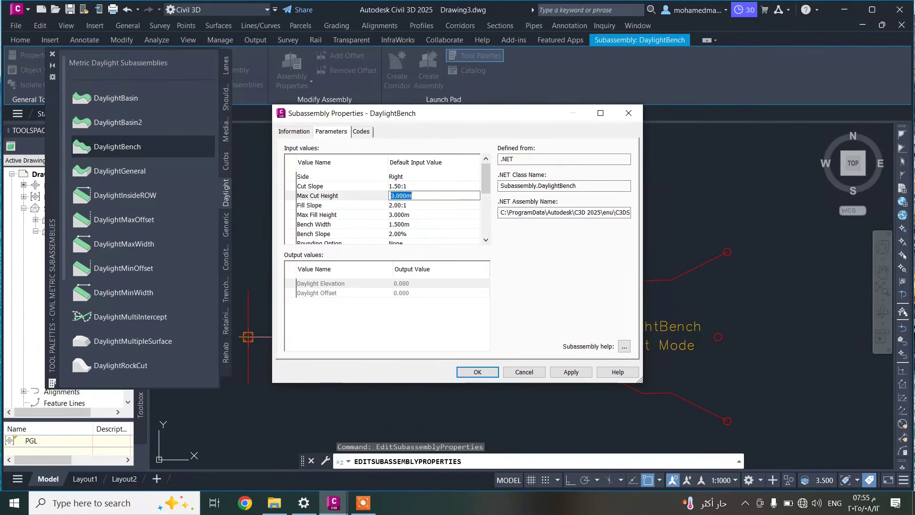
type("0")
left_click(400, 204)
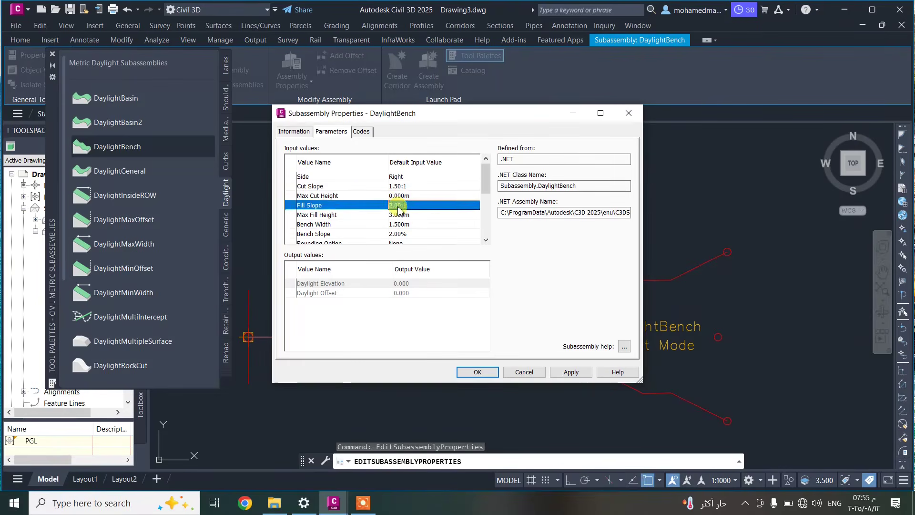
type("3:")
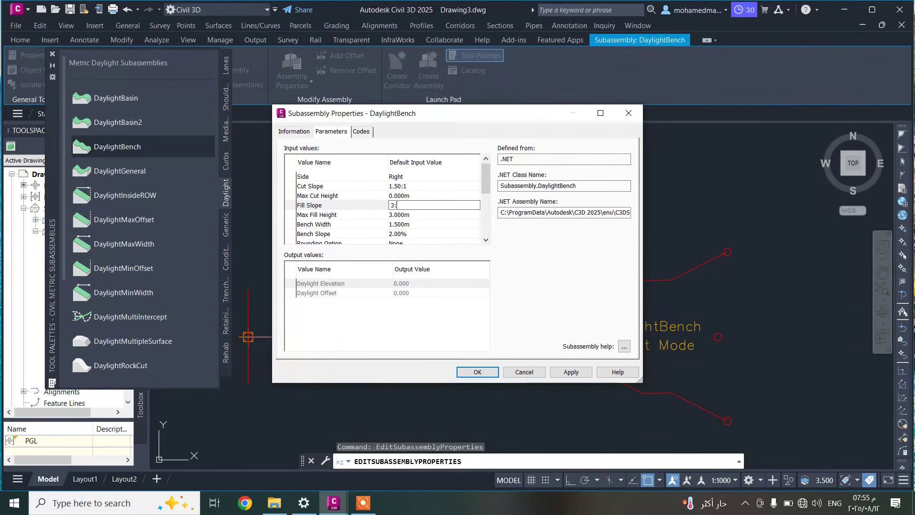
key("BackSpace")
type(":2")
- Set the DaylightBench maximum fill height to 0 m, accept its properties and dismiss the event log
left_click(399, 215)
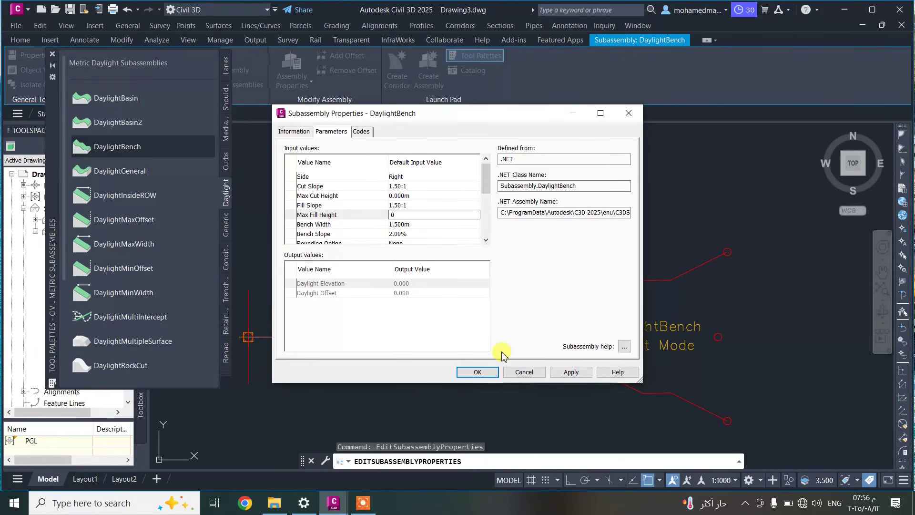
scroll(400, 224, "down", 5)
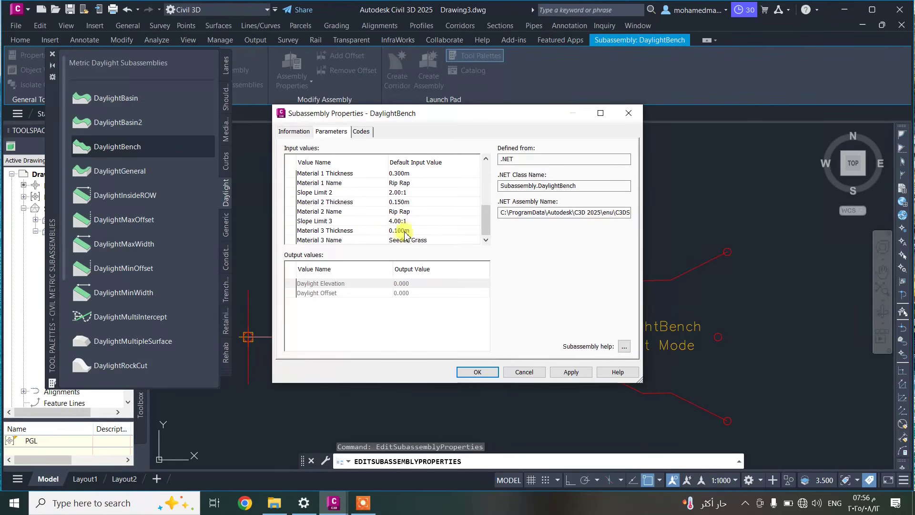
scroll(408, 230, "up", 6)
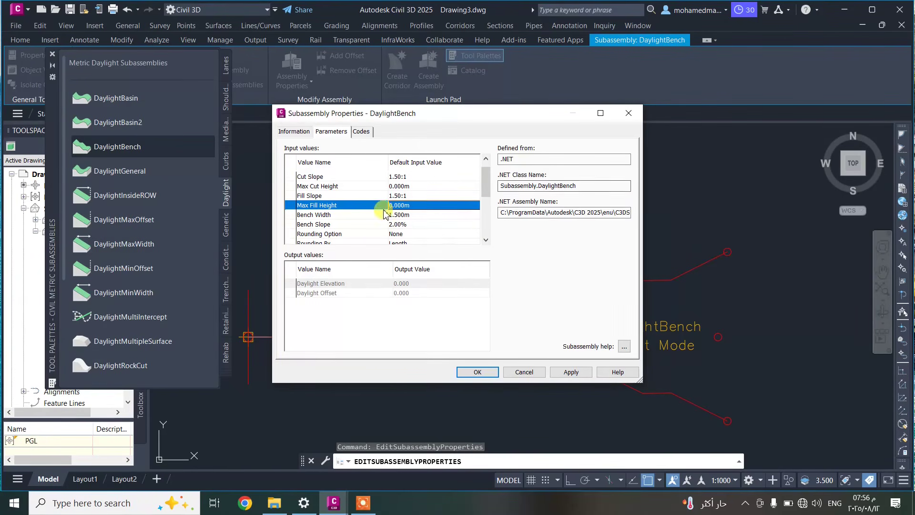
left_click(477, 371)
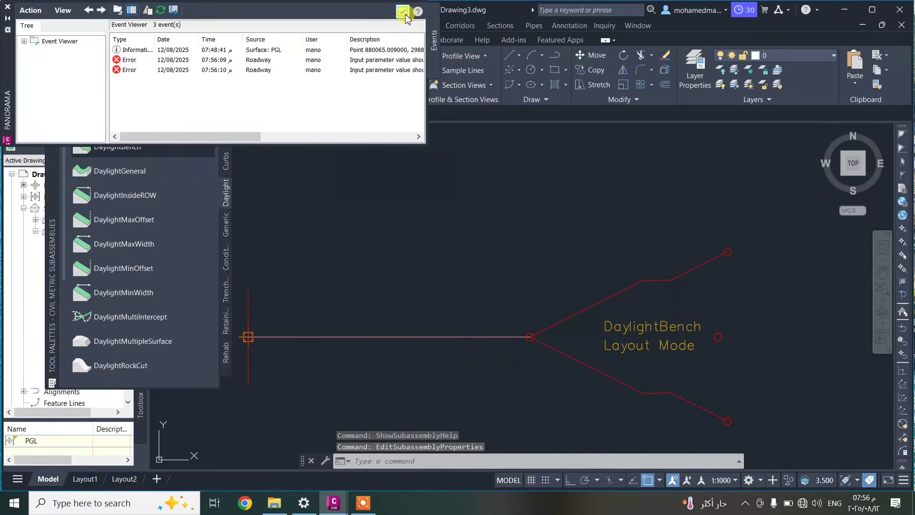
left_click(403, 12)
- Mirror the lane and DaylightBench subassemblies to the opposite side at the assembly's marker point and dismiss the event log
scroll(443, 247, "down", 6)
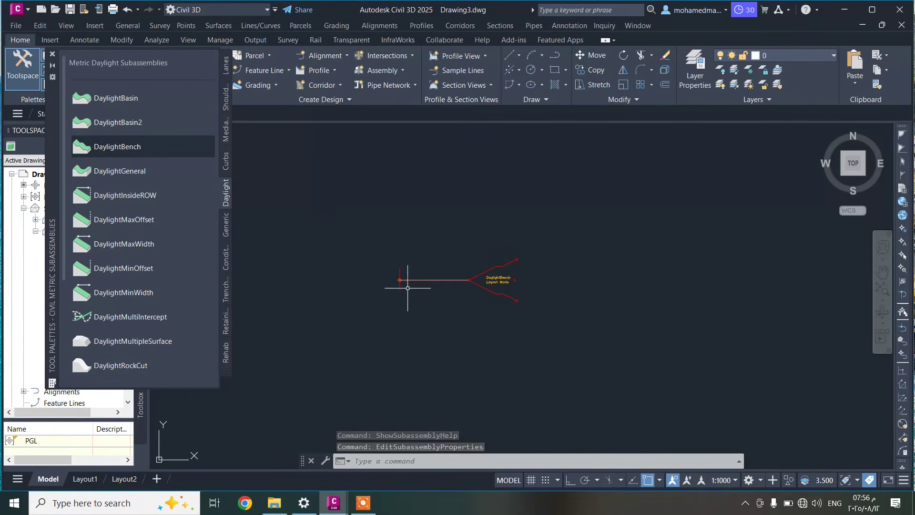
left_click(493, 310)
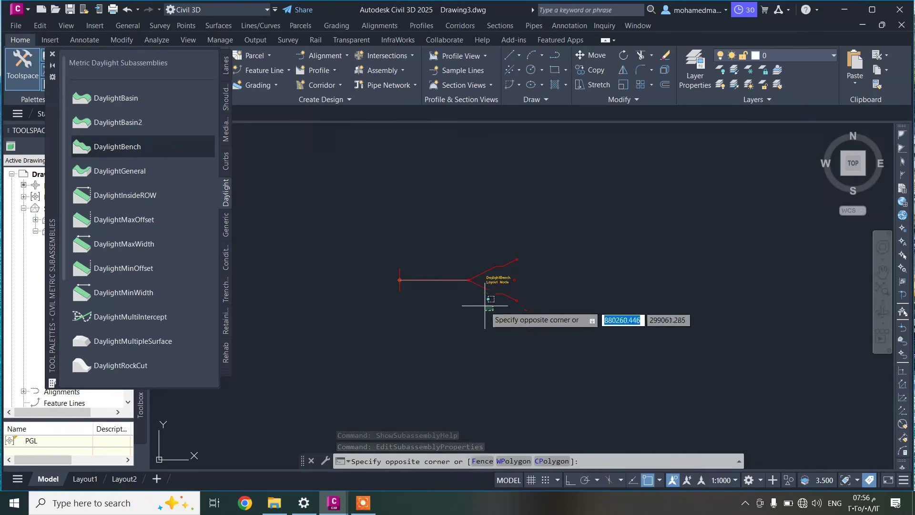
left_click(428, 276)
right_click(431, 276)
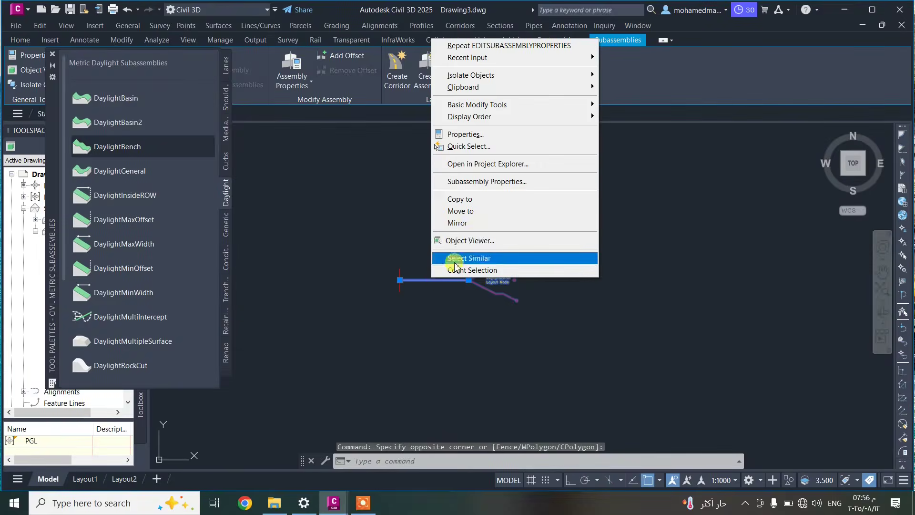
left_click(457, 222)
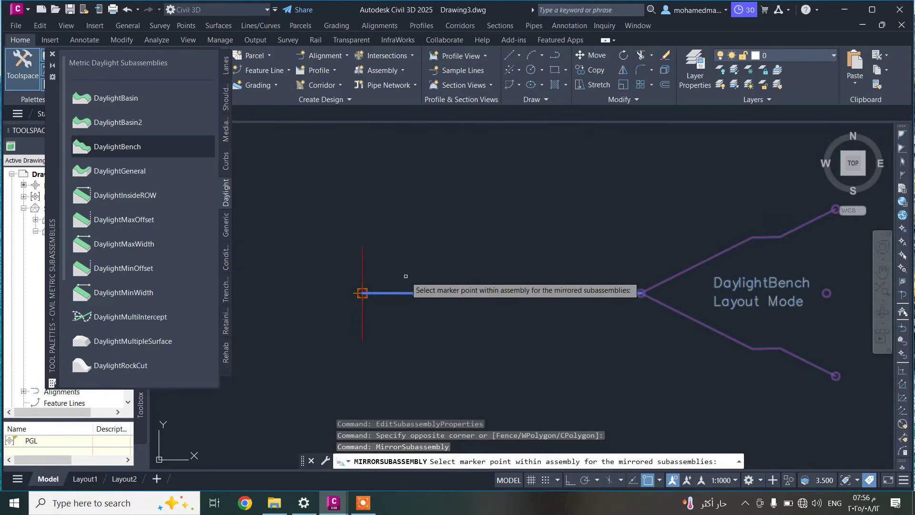
scroll(356, 301, "up", 5)
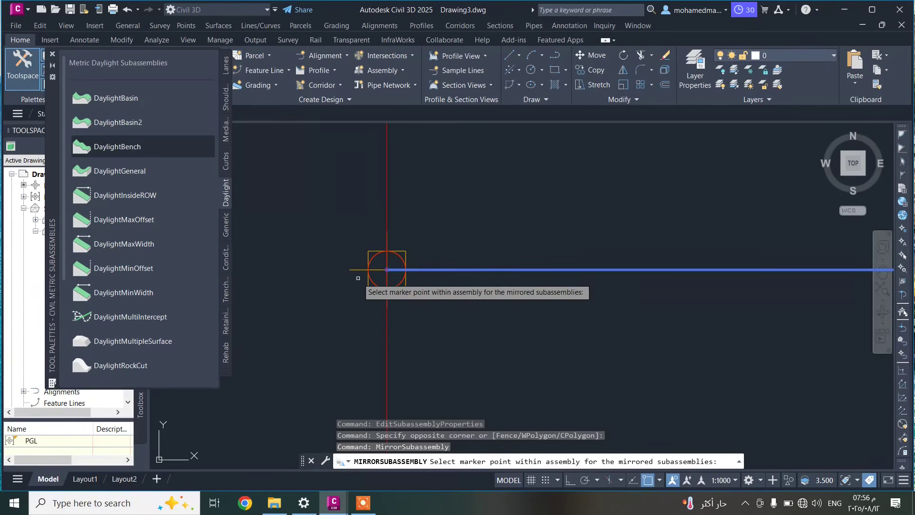
left_click(386, 270)
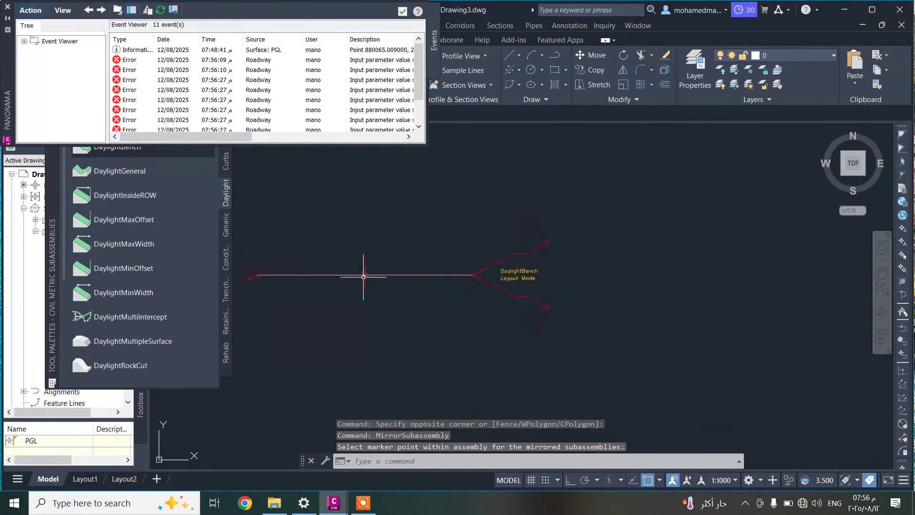
scroll(363, 276, "down", 4)
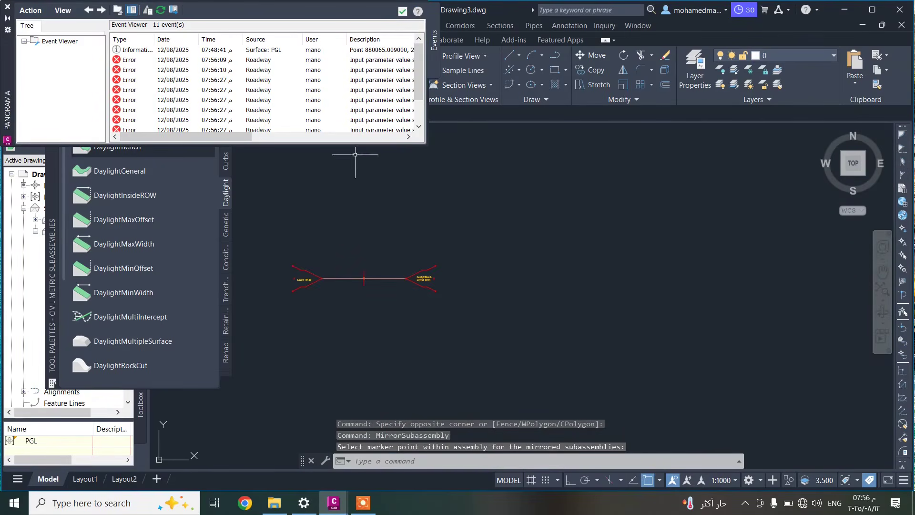
left_click(403, 11)
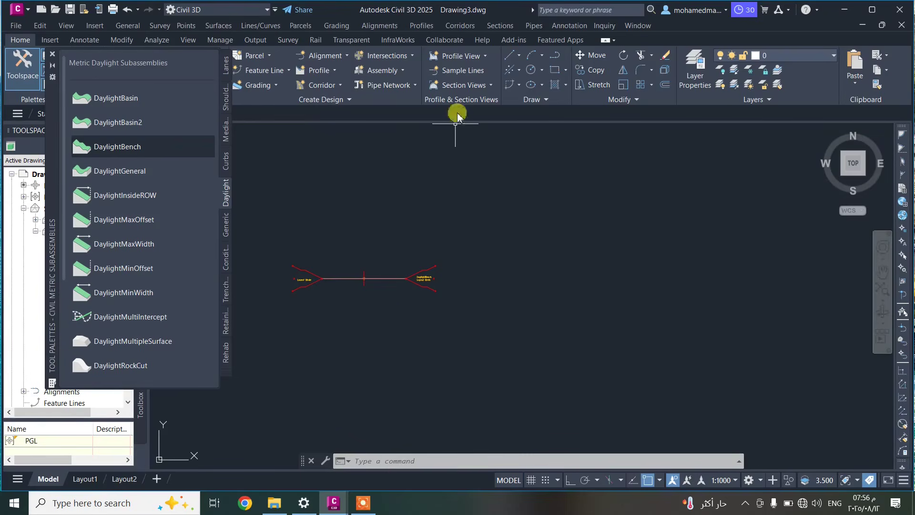
- Close the metric subassemblies tool palette to clear the drawing area
left_click(307, 86)
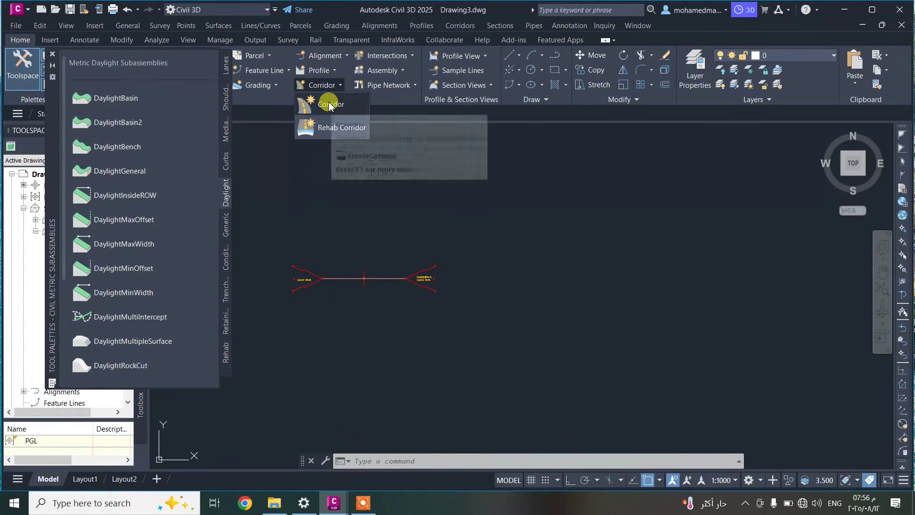
left_click(52, 57)
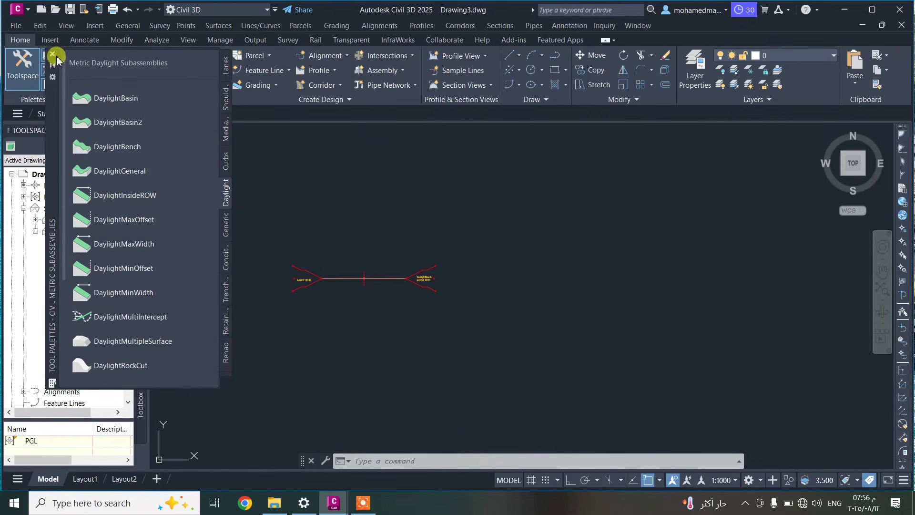
left_click(51, 57)
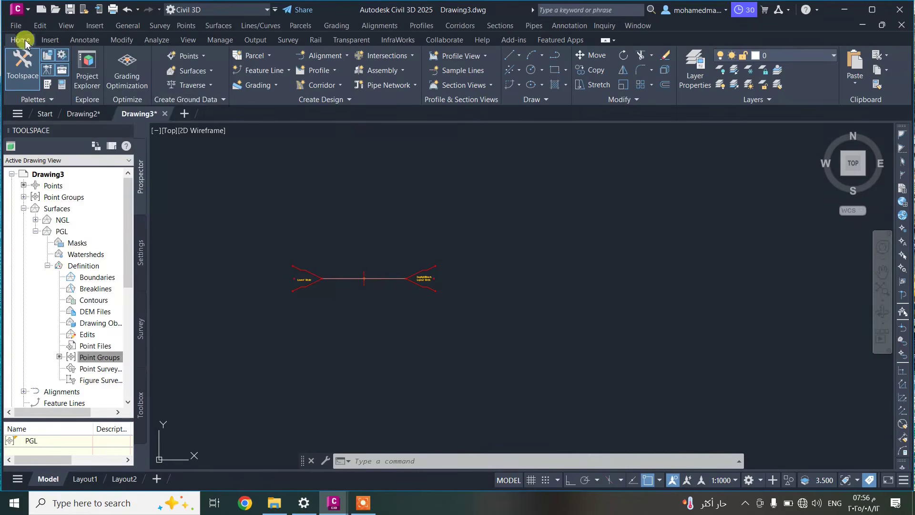
- Start a new corridor, picking the site alignment in the drawing and PGL - Surface (2) as its profile
left_click(319, 92)
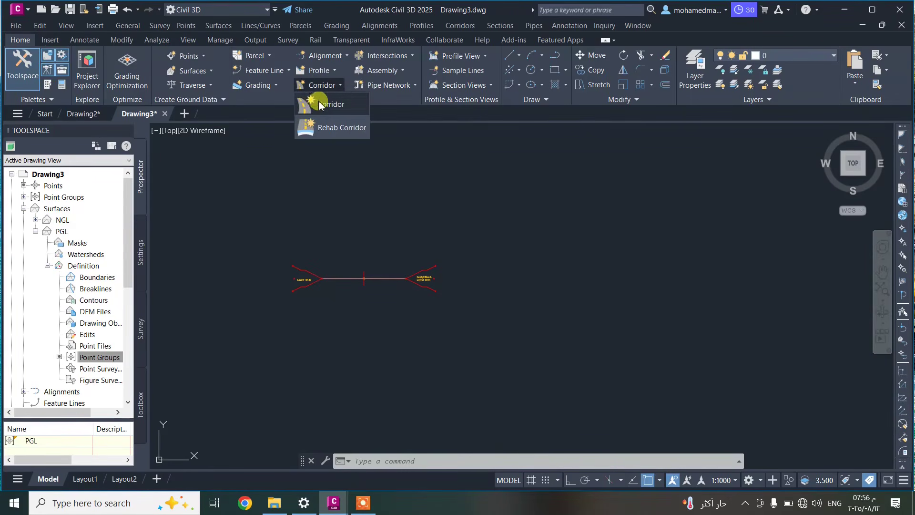
left_click(323, 106)
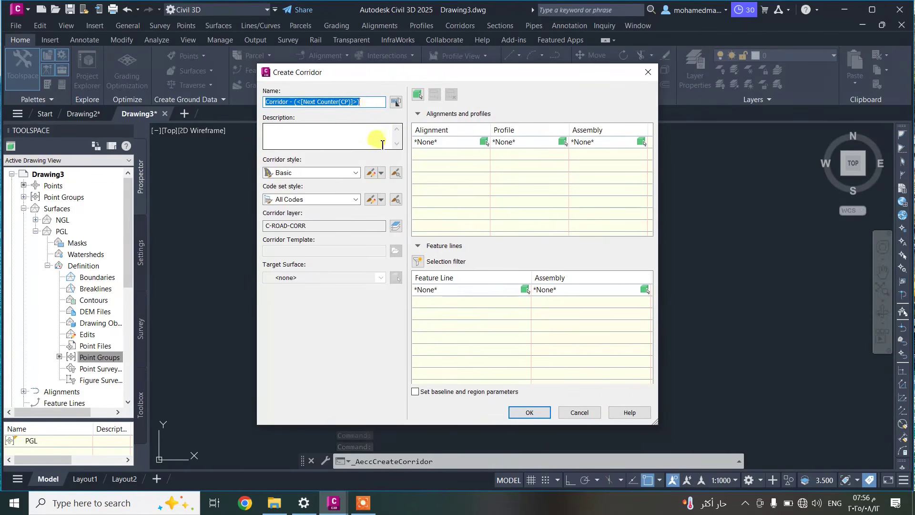
left_click(431, 145)
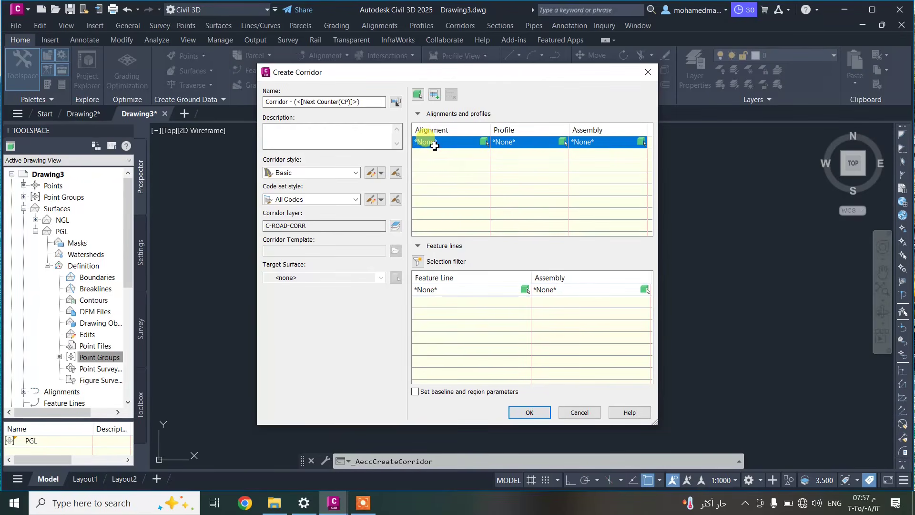
left_click(434, 146)
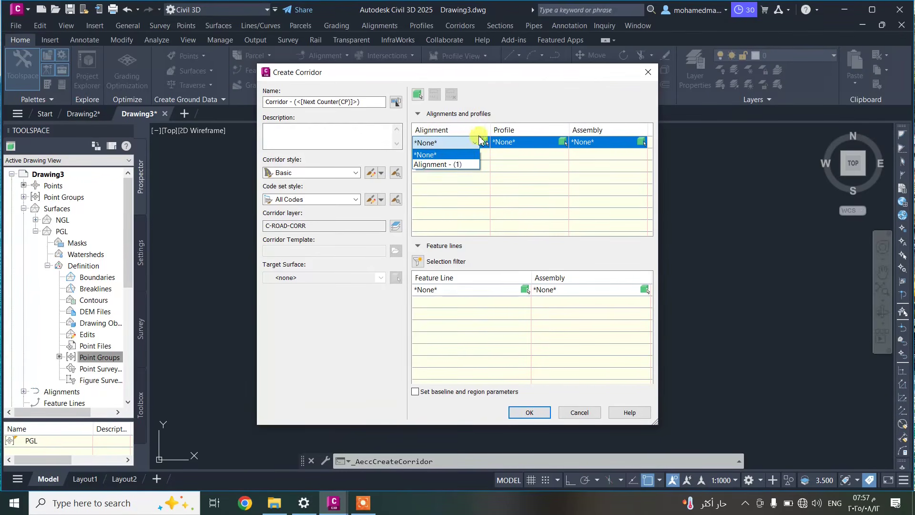
left_click(479, 139)
left_click(483, 142)
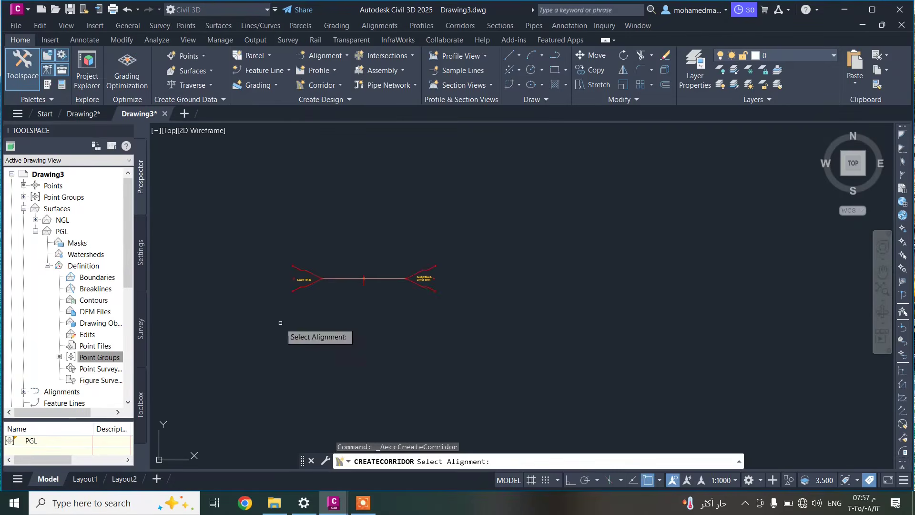
scroll(300, 334, "down", 8)
middle_click_drag(262, 359, 386, 324)
scroll(386, 324, "up", 8)
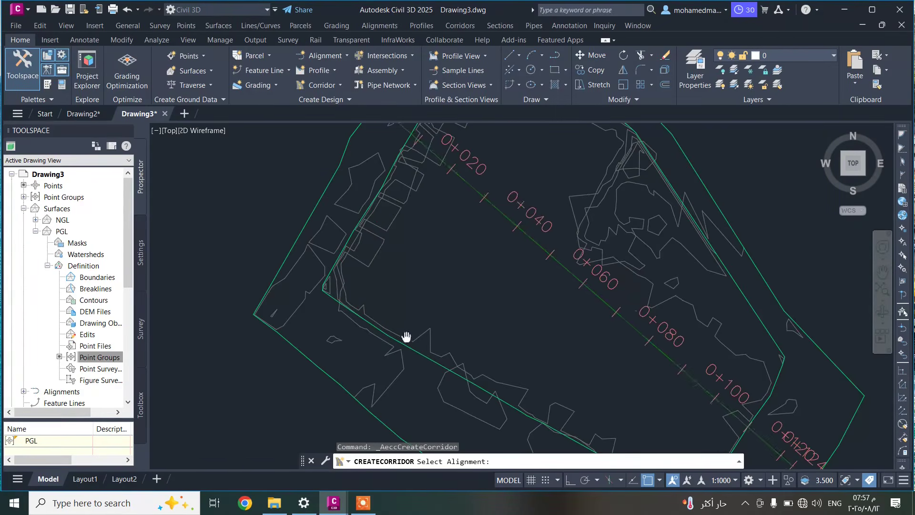
left_click(472, 185)
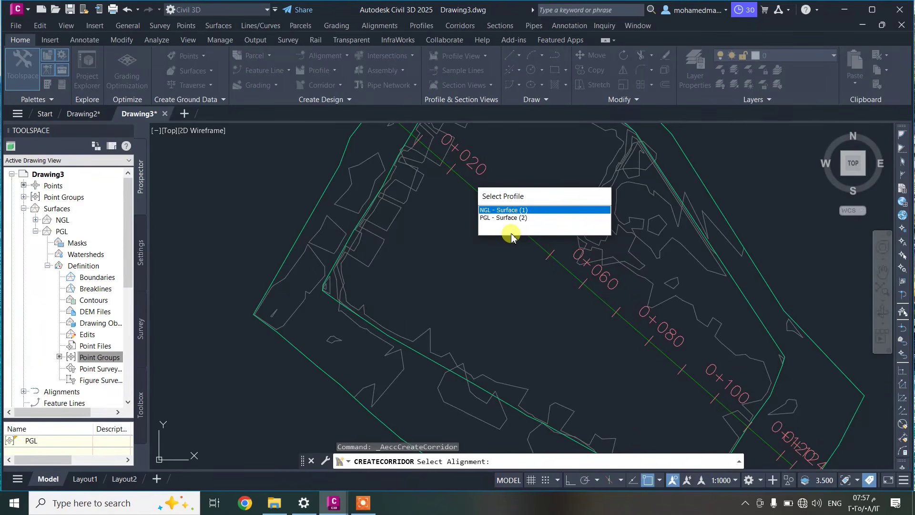
left_click(496, 219)
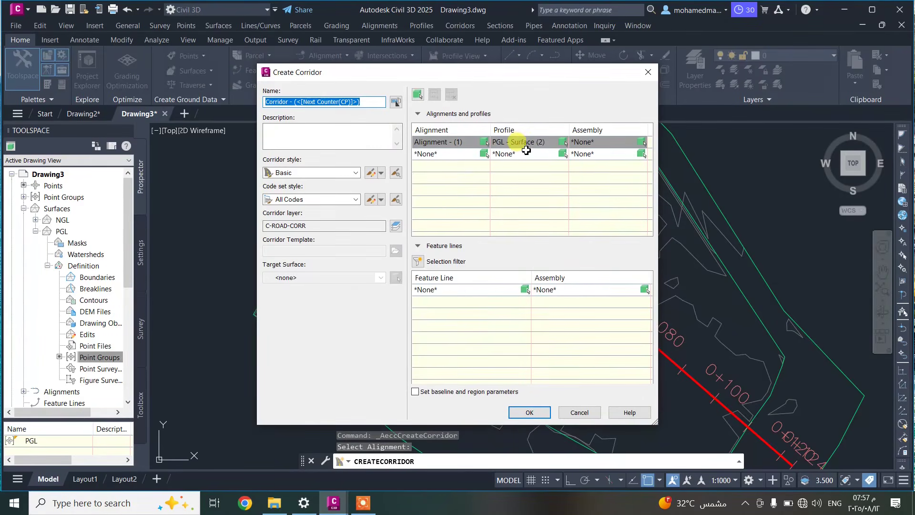
- Assign Assembly - (1) to the corridor baseline, set the target surface to NGL and accept the corridor definition
left_click(594, 143)
left_click(594, 143)
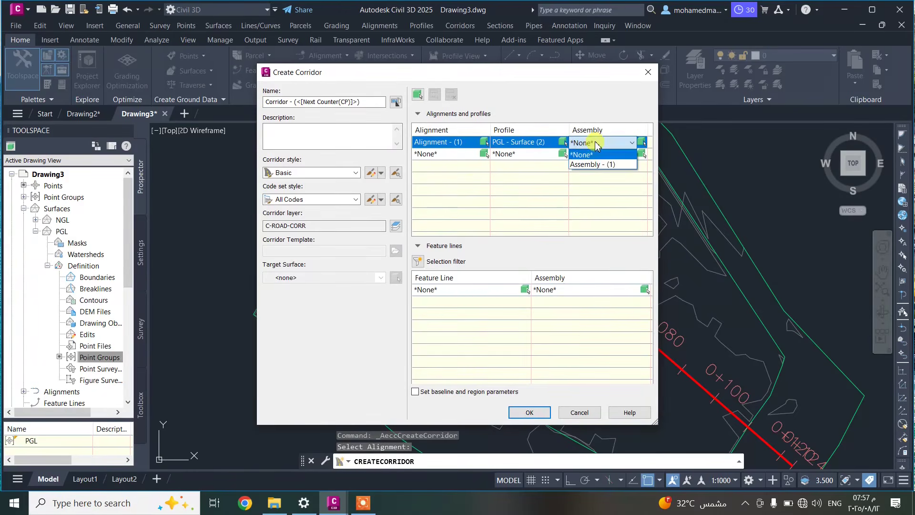
left_click(590, 165)
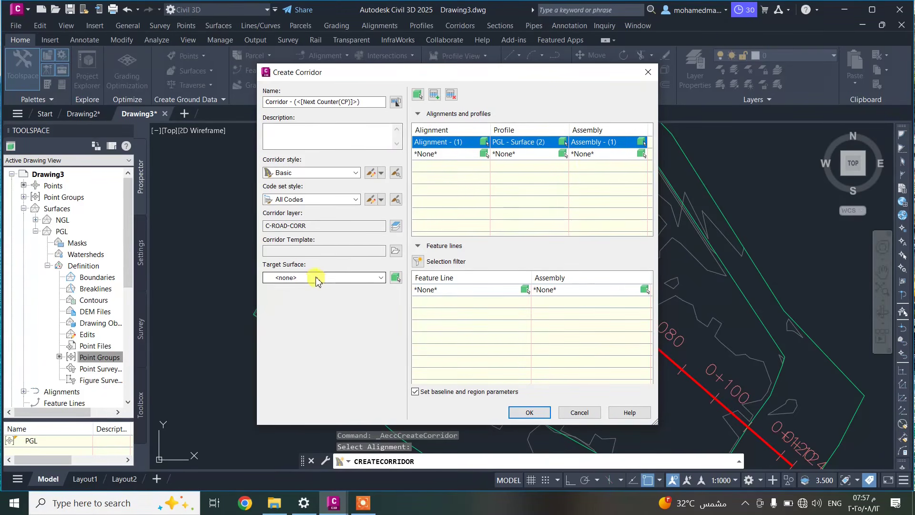
left_click(331, 278)
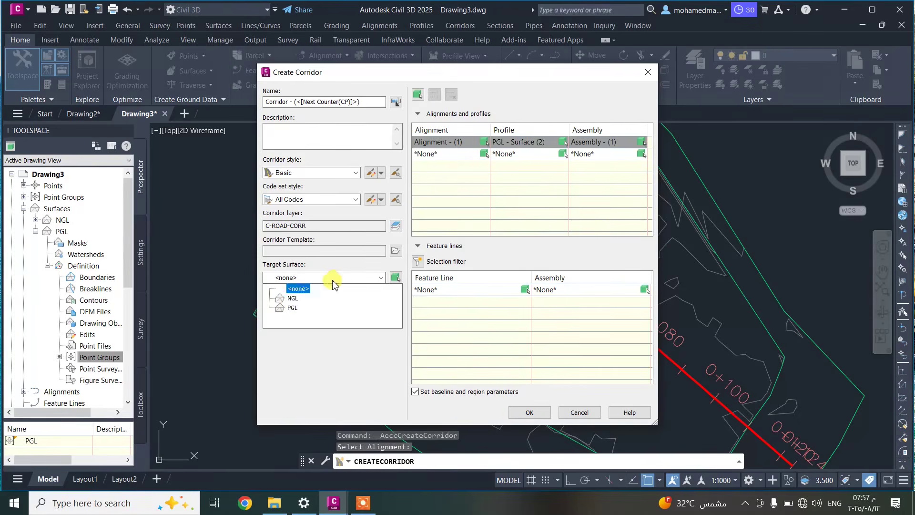
left_click(292, 298)
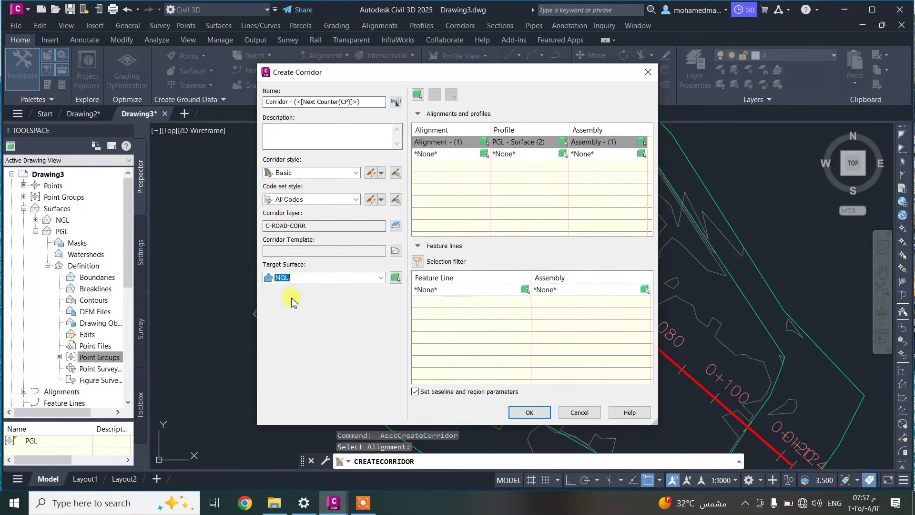
left_click(529, 412)
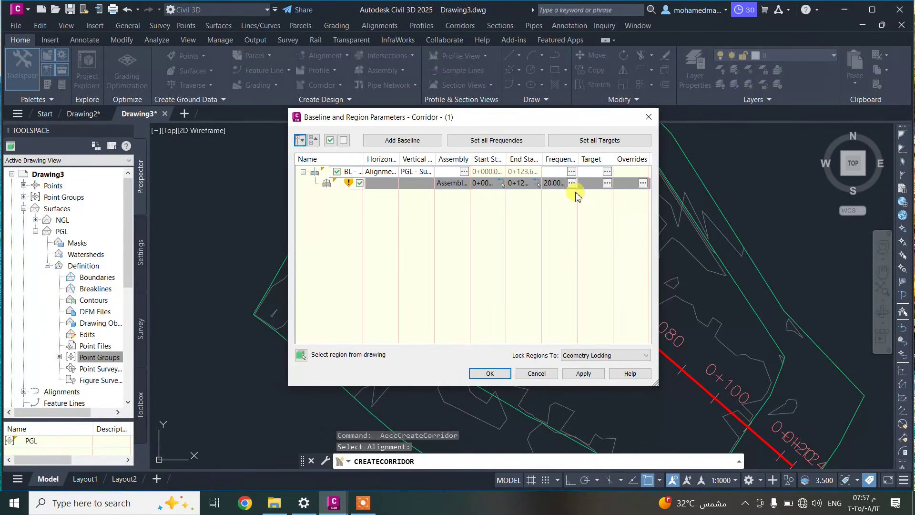
- Set the region's assembly frequency to 10 m along tangents, for the horizontal curve increment and along spirals
left_click(572, 185)
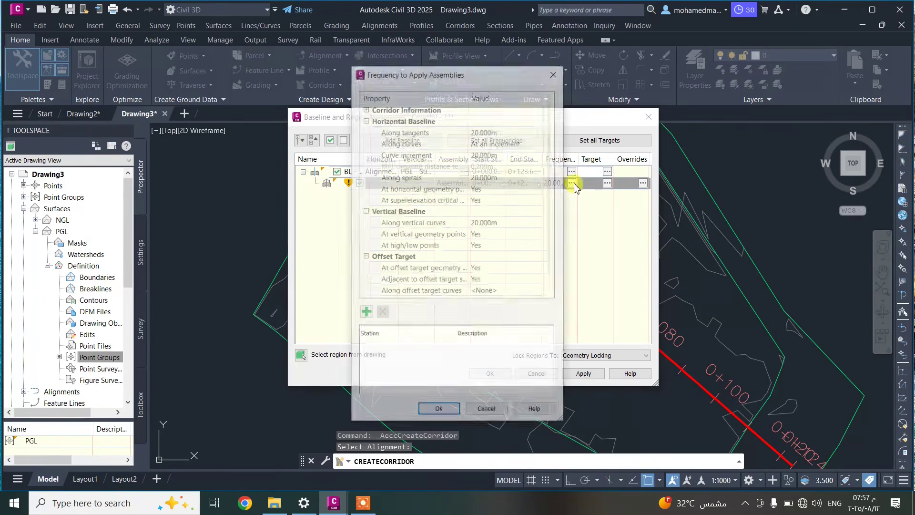
left_click(481, 153)
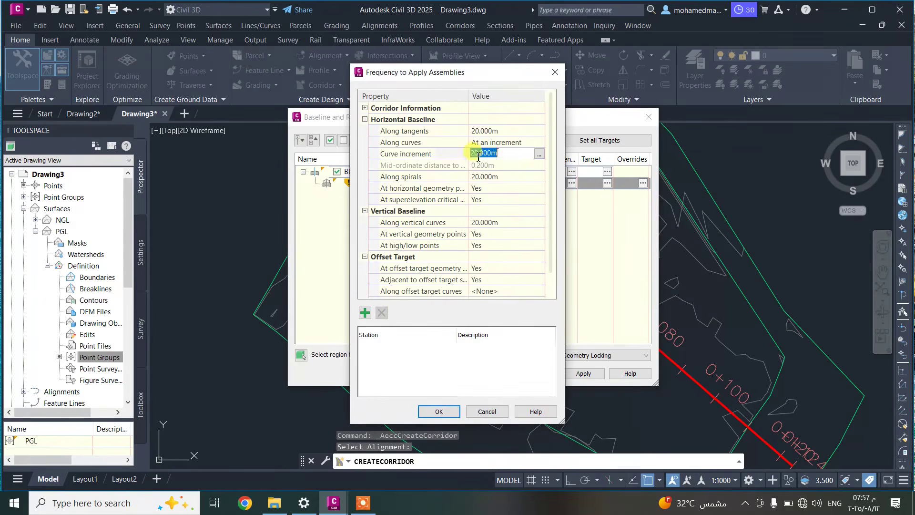
left_click(483, 131)
type("10")
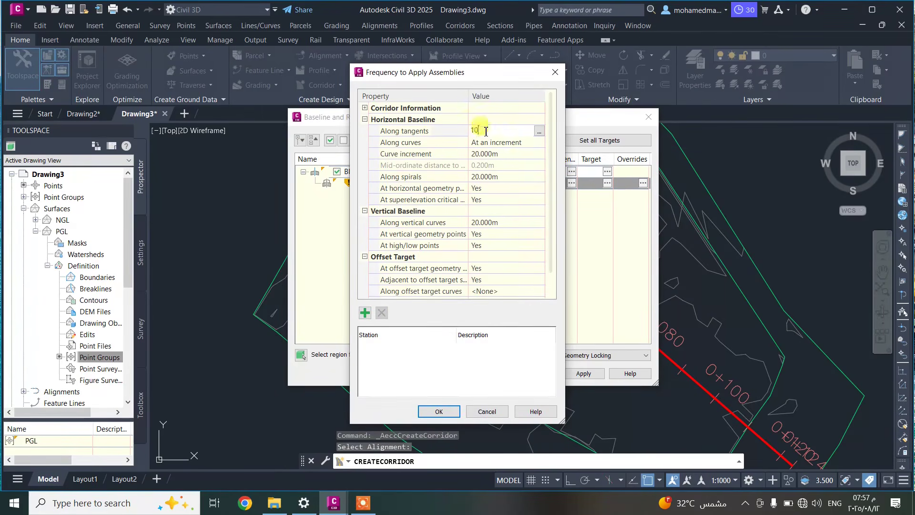
left_click(478, 153)
type("1")
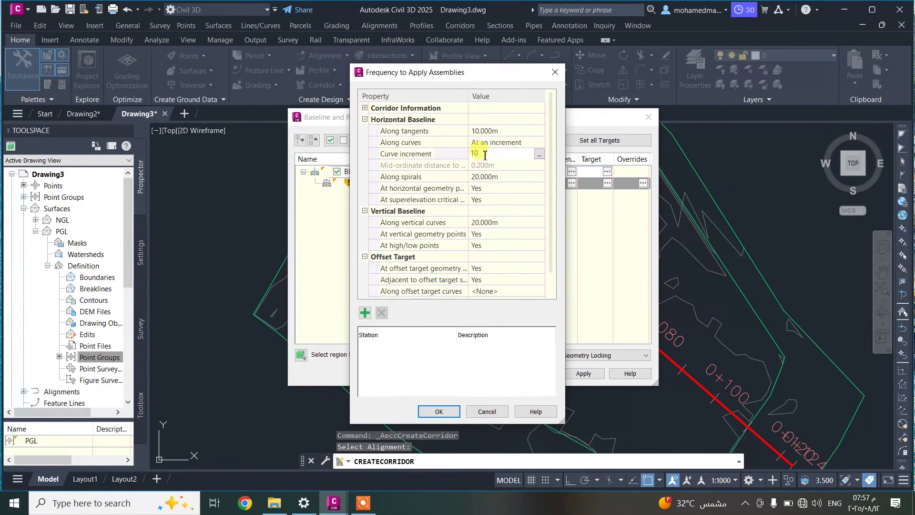
type("0")
key("Return")
left_click(487, 176)
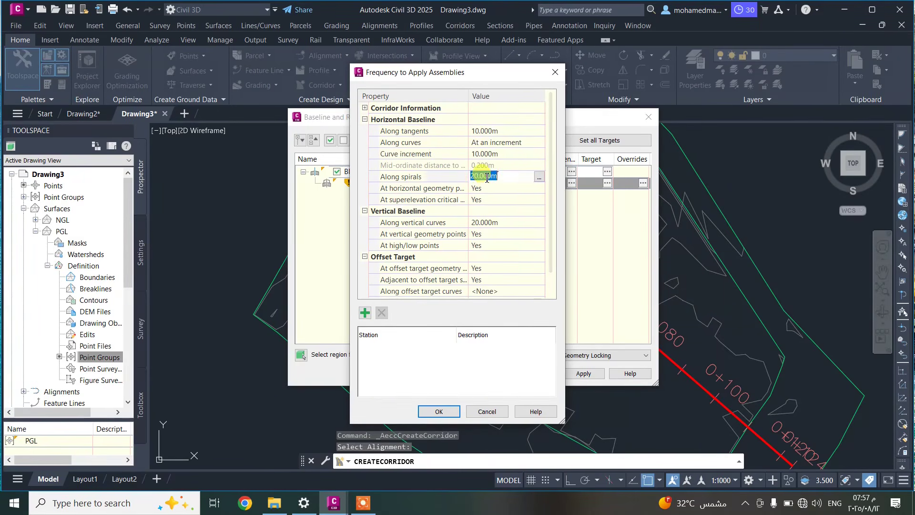
key("Return")
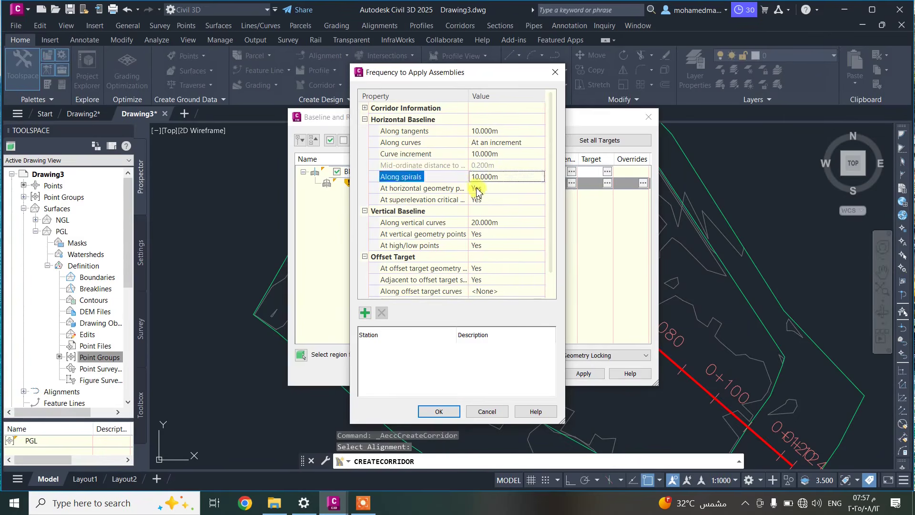
- Set the frequency options at horizontal geometry points and at superelevation critical points to No
left_click(476, 191)
left_click(476, 191)
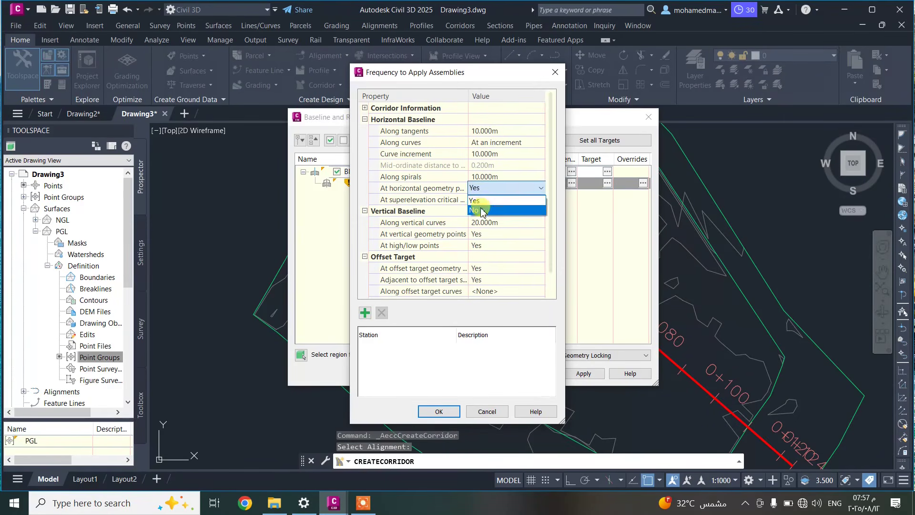
left_click(475, 210)
left_click(479, 200)
left_click(479, 202)
left_click(477, 211)
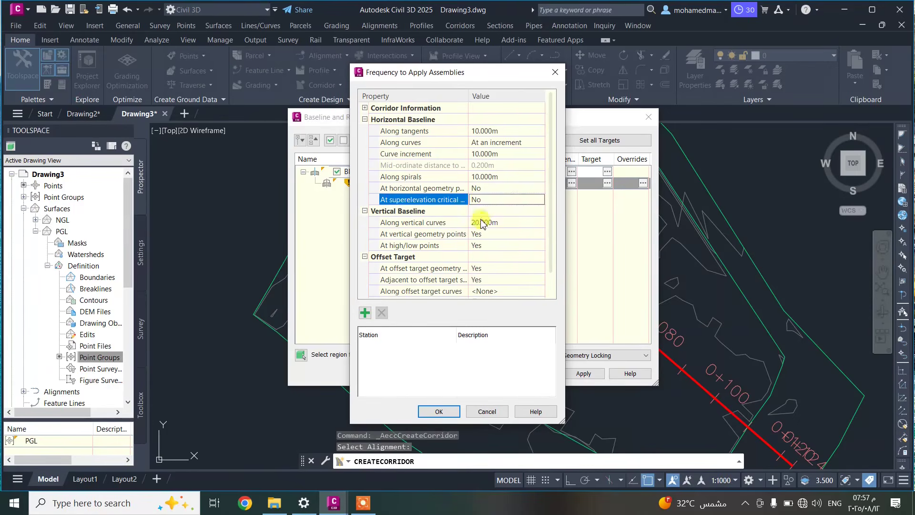
- Set the frequency along vertical curves to 10 m and set vertical geometry points and high/low points to No
left_click(486, 222)
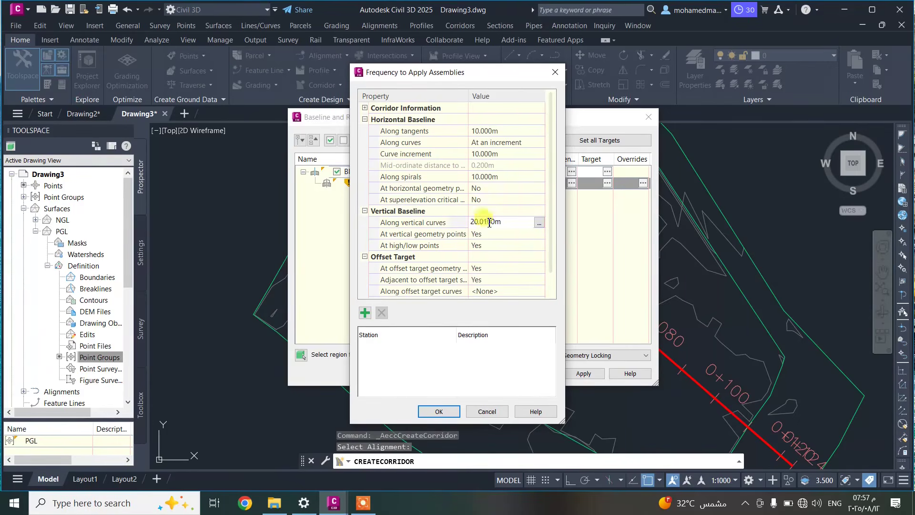
left_click_drag(496, 222, 450, 220)
type("1")
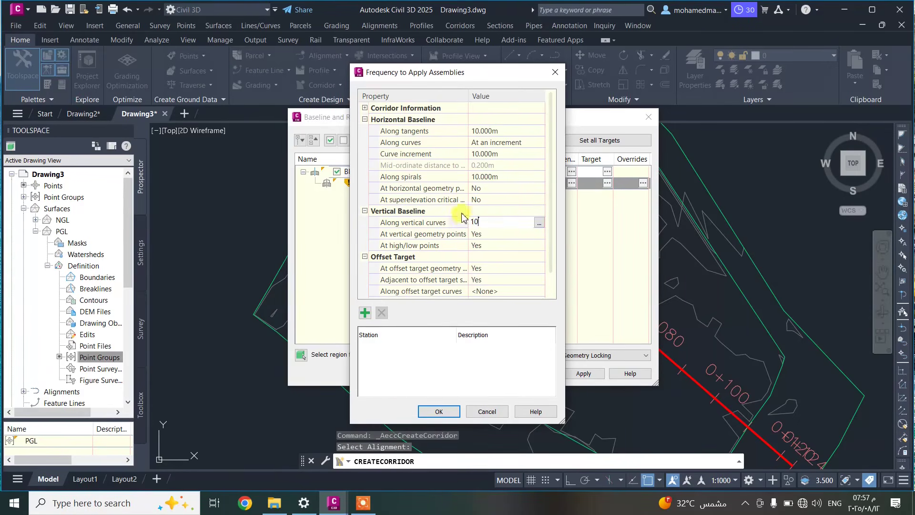
type("0")
key("Return")
left_click(481, 234)
left_click(482, 236)
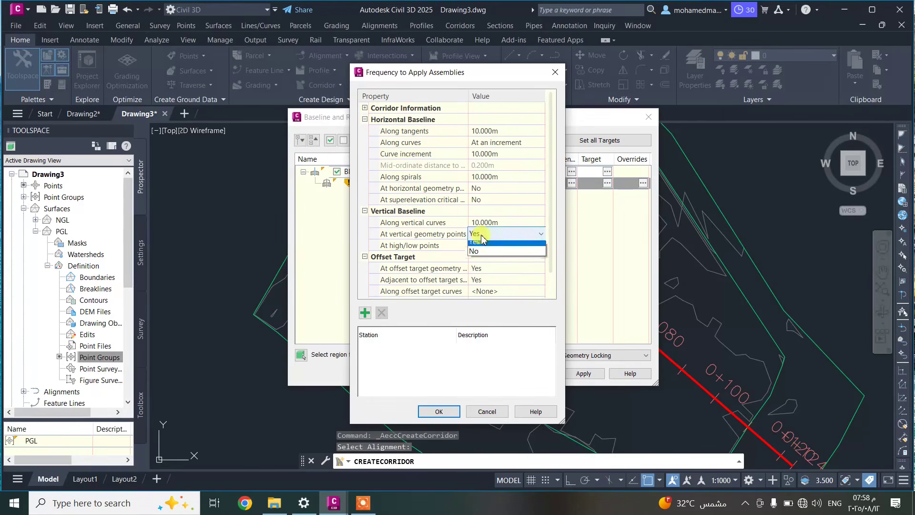
left_click(483, 251)
left_click(476, 248)
left_click(476, 248)
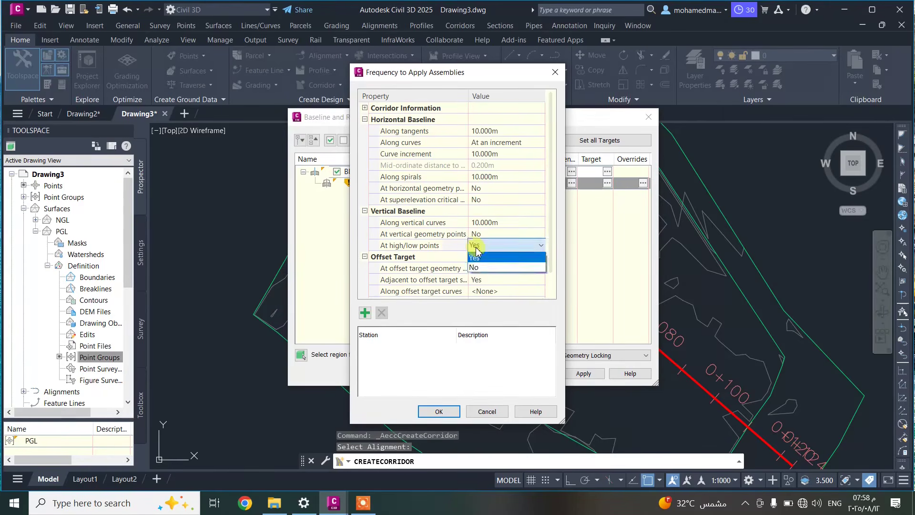
left_click(475, 260)
- Set the offset target geometry points and adjacent to offset target options to No, and accept the frequency settings
left_click(477, 269)
left_click(478, 270)
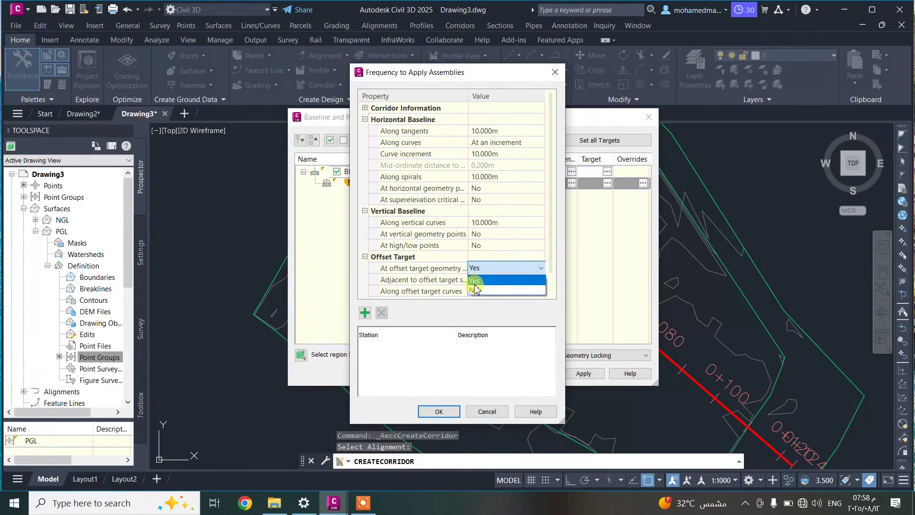
left_click(477, 284)
left_click(479, 280)
left_click(479, 280)
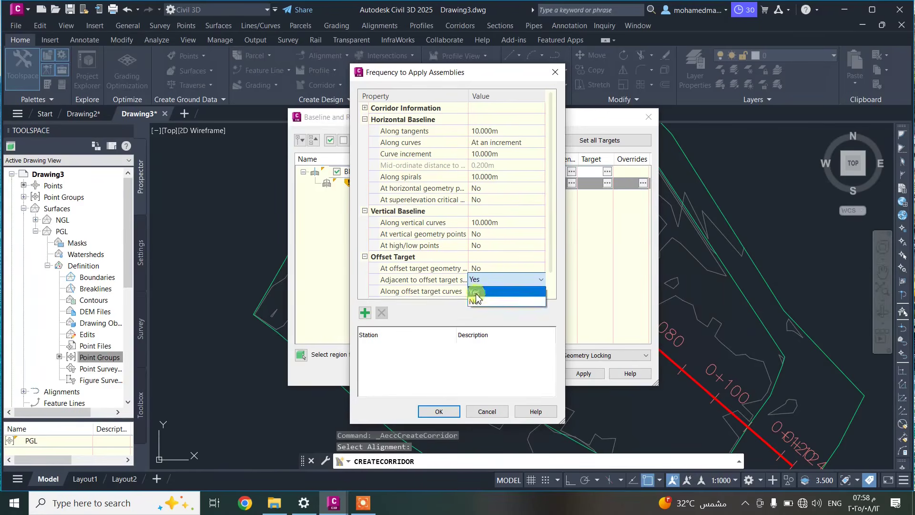
left_click(476, 295)
scroll(477, 295, "down", 1)
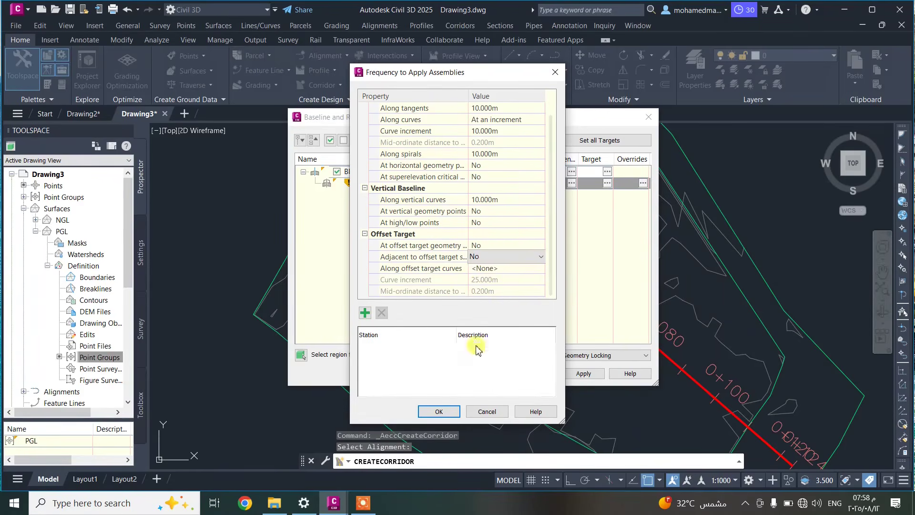
left_click(439, 411)
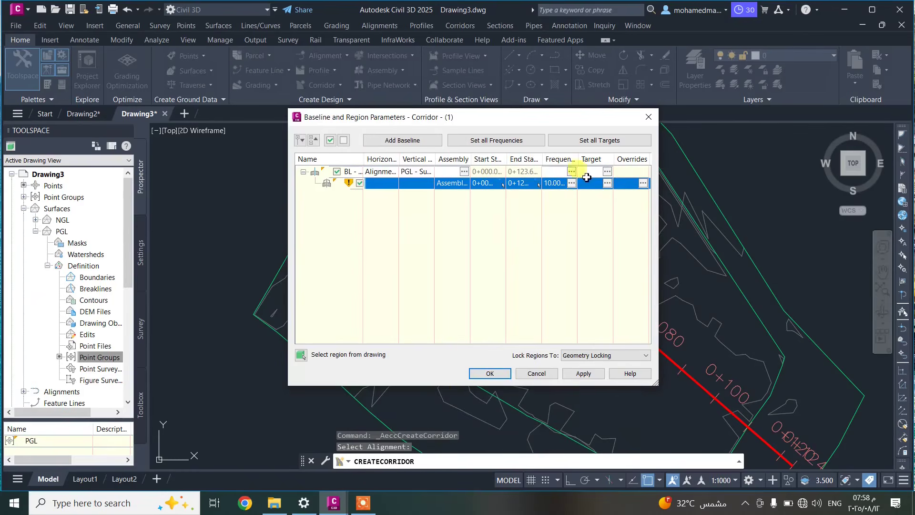
- Review the region's offset and elevation target mapping for the lane subassemblies and accept it
left_click(606, 183)
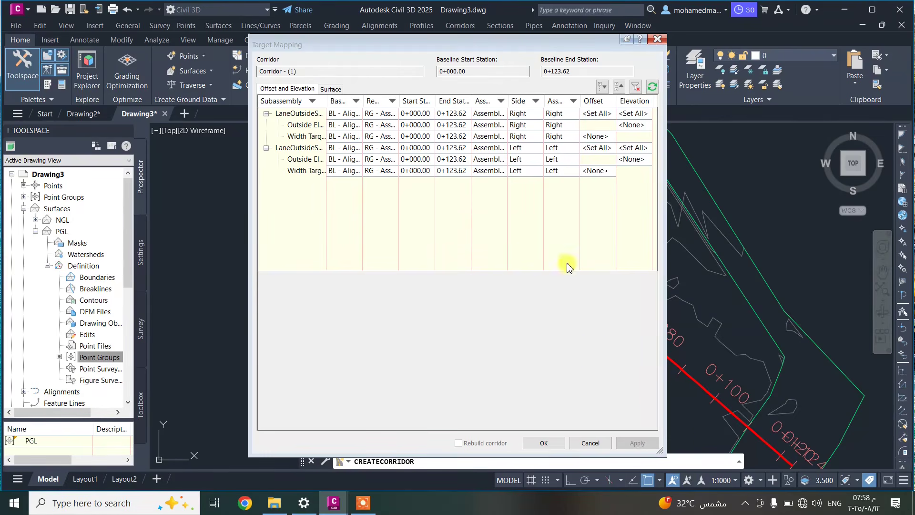
left_click(553, 349)
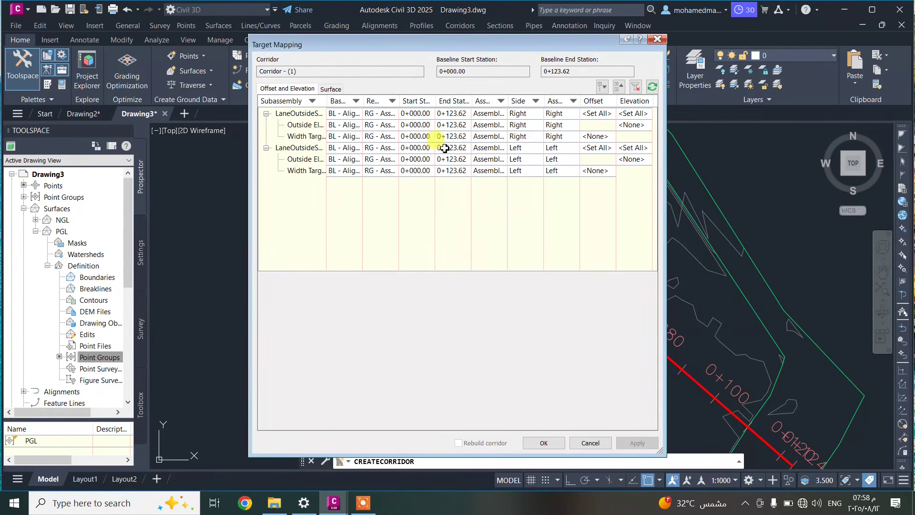
left_click(544, 443)
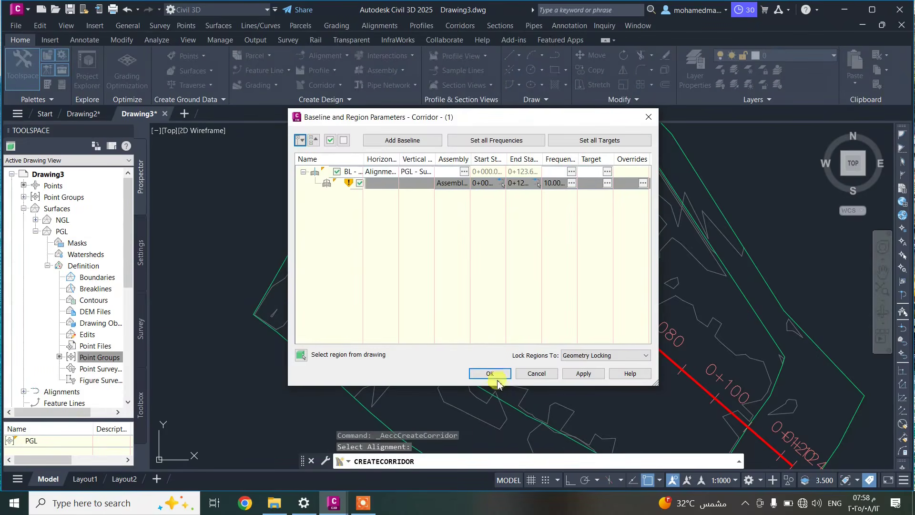
- Accept the baseline and region parameters, rebuild the corridor and dismiss the event log
left_click(492, 379)
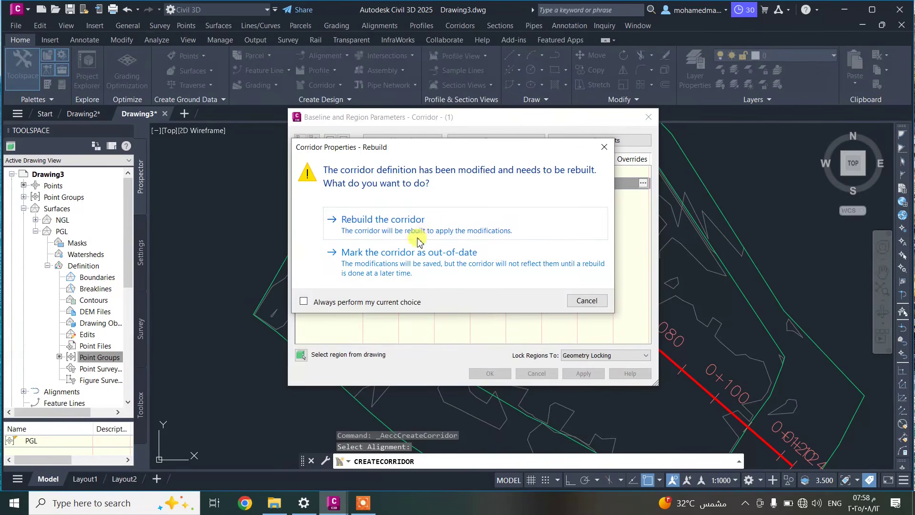
left_click(375, 230)
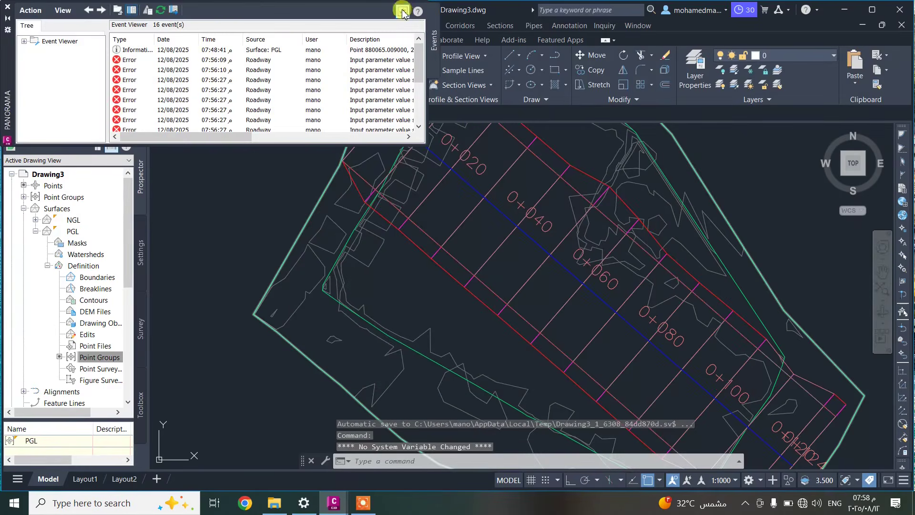
scroll(431, 228, "down", 3)
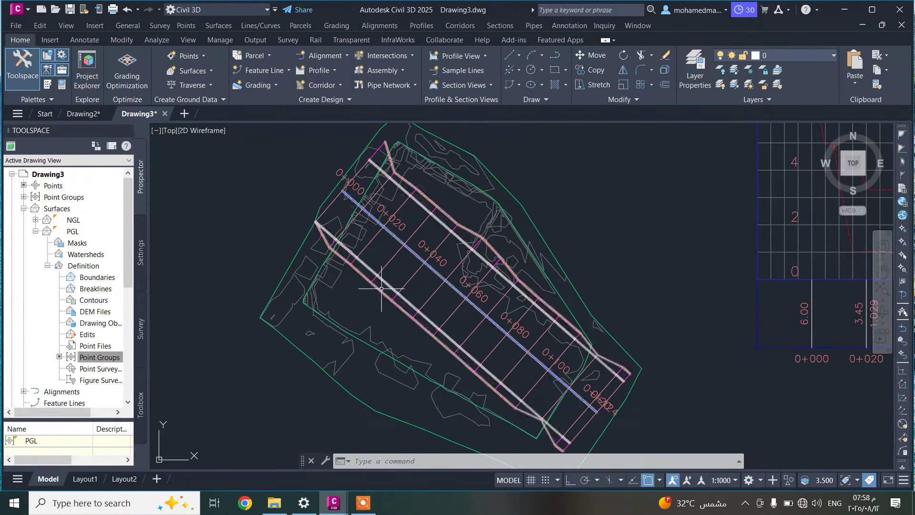
- Inspect the corridor in 3D in the Object Viewer, orbiting around it, and close the viewer
scroll(381, 291, "up", 3)
scroll(393, 285, "down", 3)
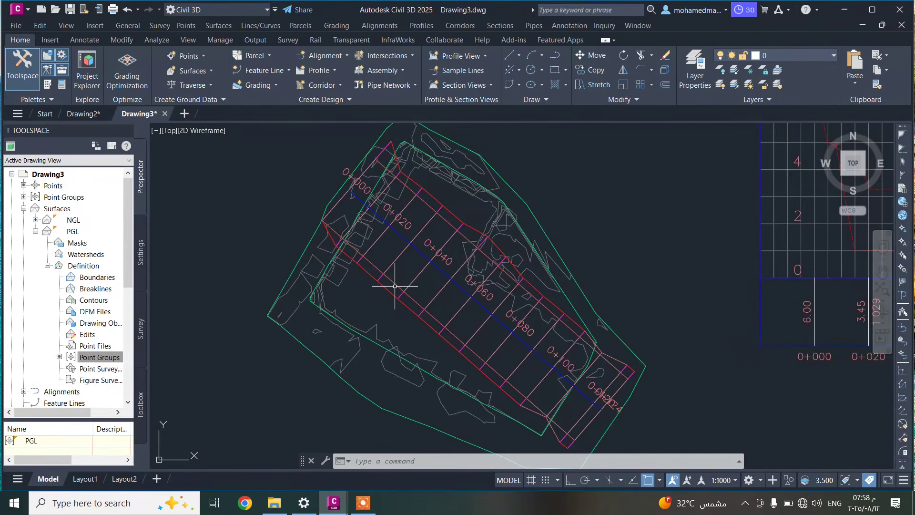
left_click(394, 285)
right_click(389, 285)
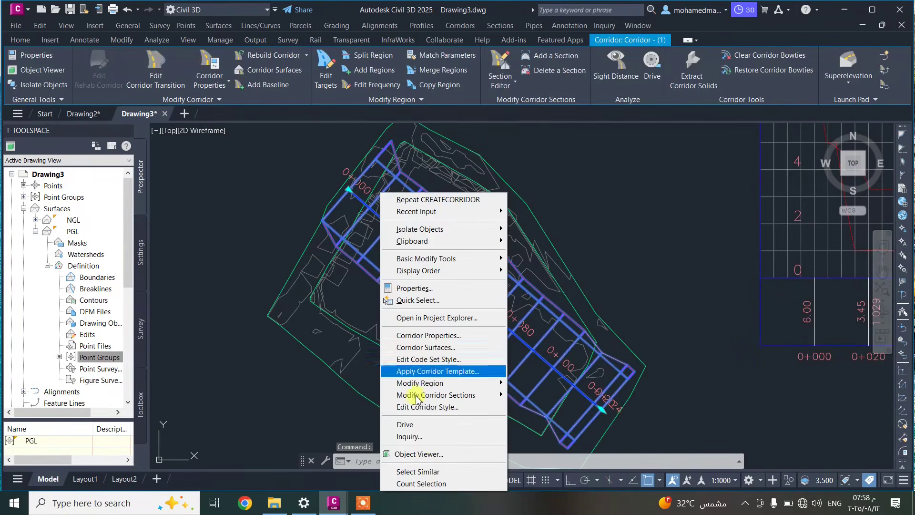
left_click(419, 454)
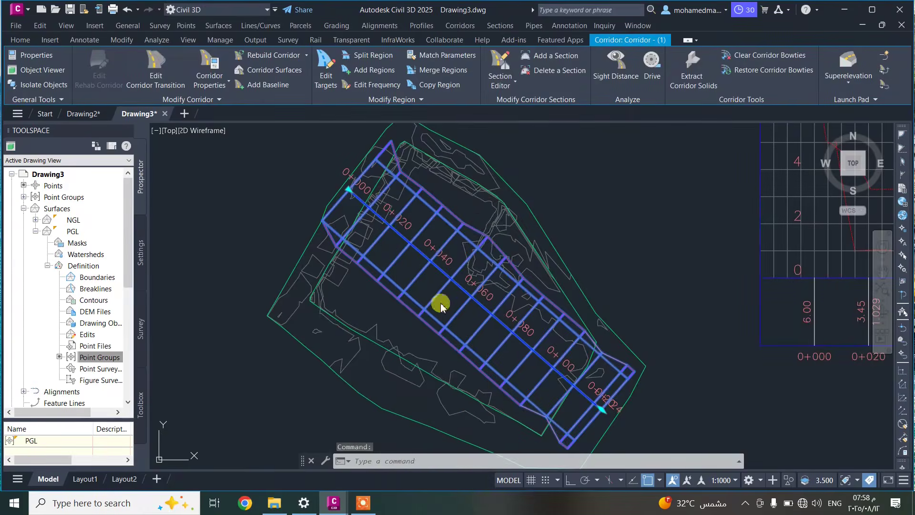
left_click_drag(480, 307, 381, 291)
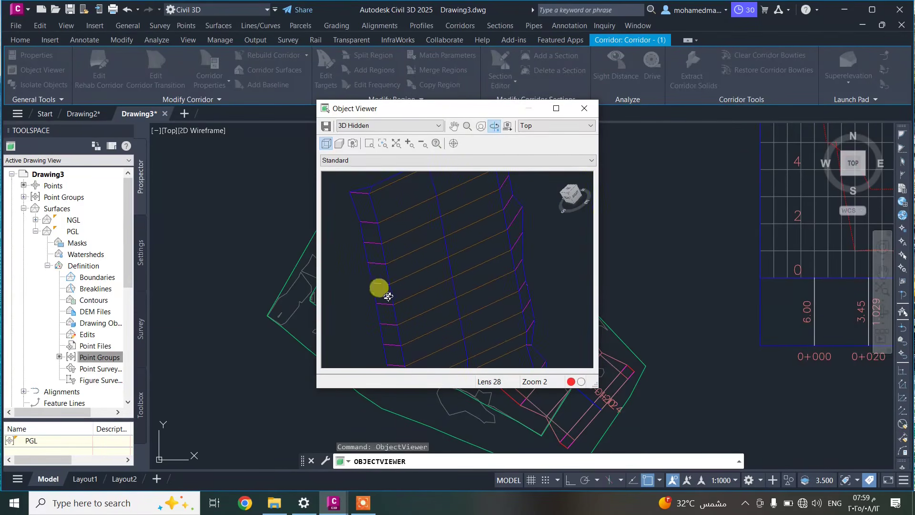
left_click(587, 108)
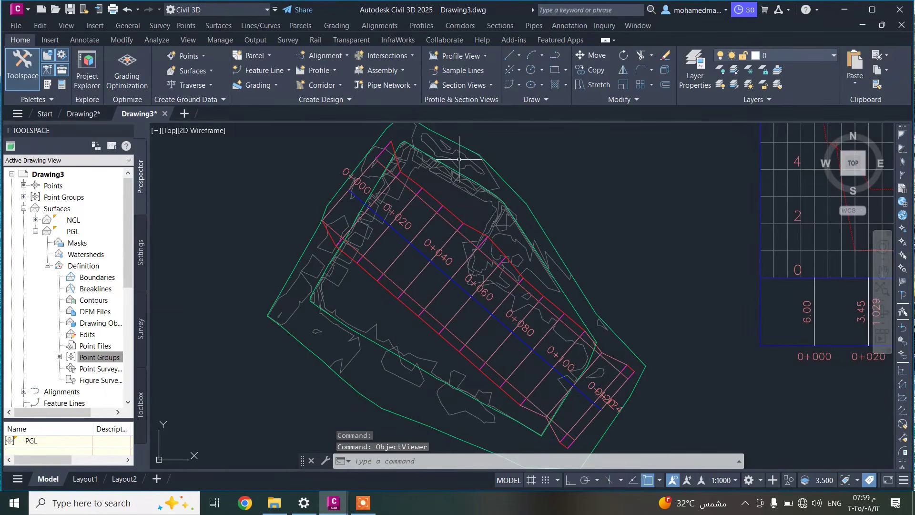
- Start creating sample lines for Alignment - (1), bringing up the sample line group settings
left_click(451, 73)
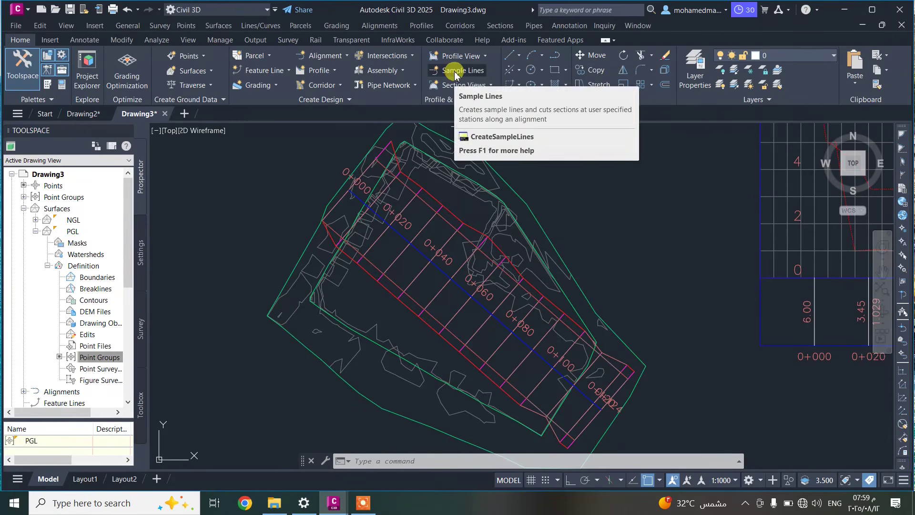
left_click(455, 74)
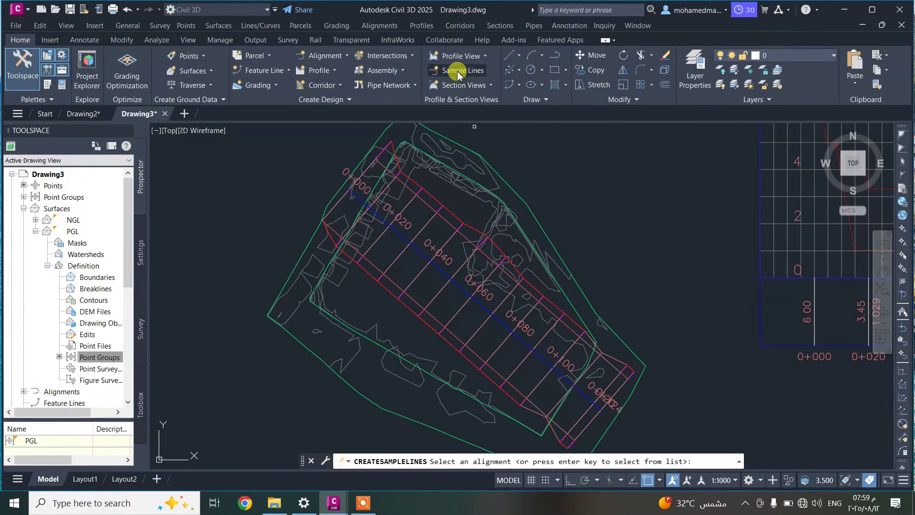
left_click(457, 74)
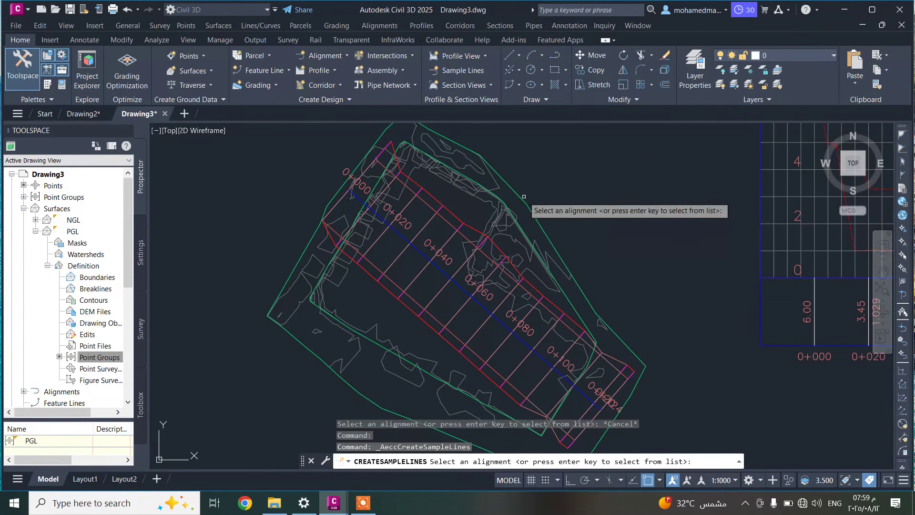
key("Return")
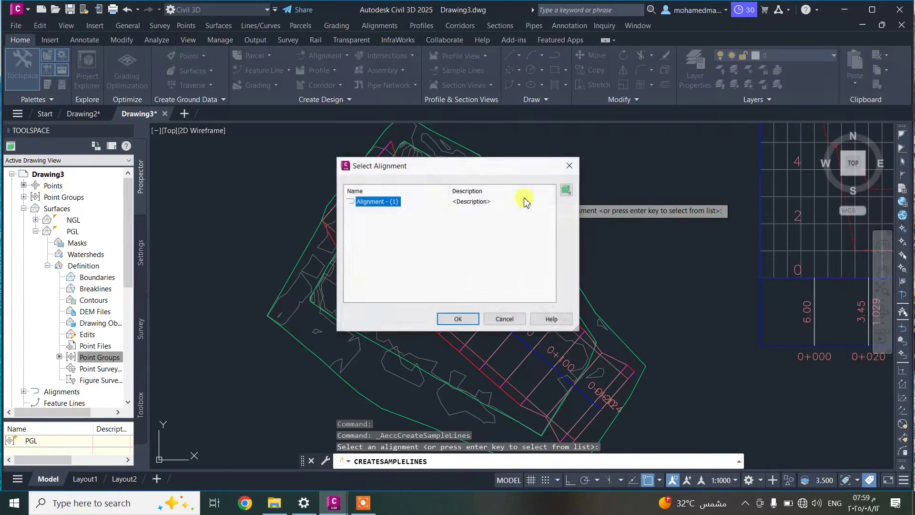
left_click(457, 320)
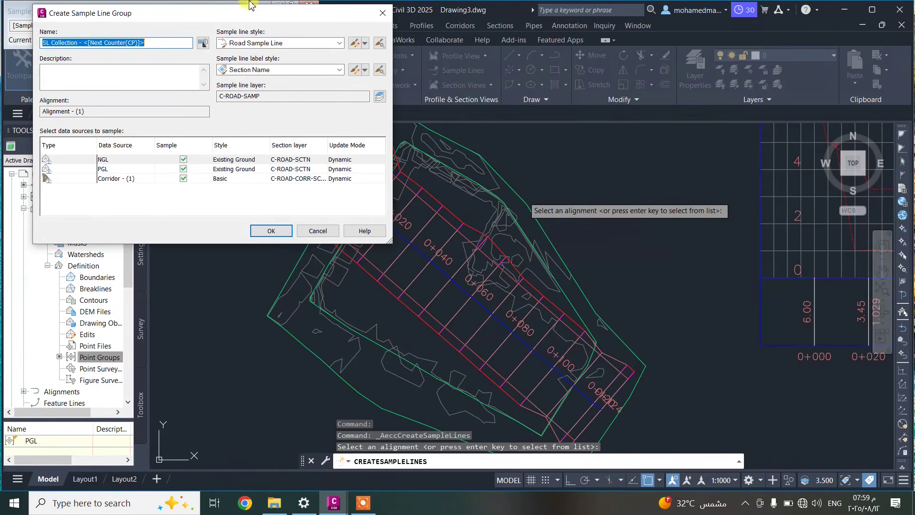
left_click_drag(235, 15, 330, 45)
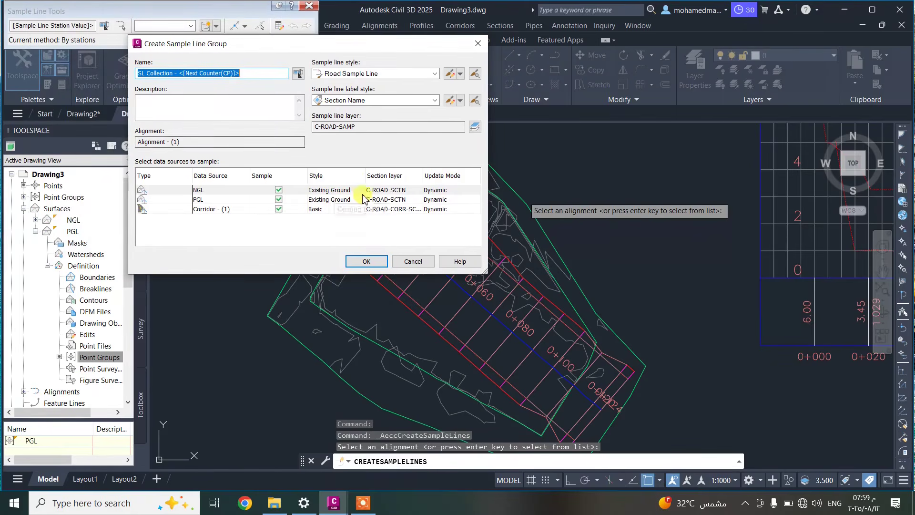
- Set the PGL surface's section style to Finished Ground in the sample line group
left_click(333, 202)
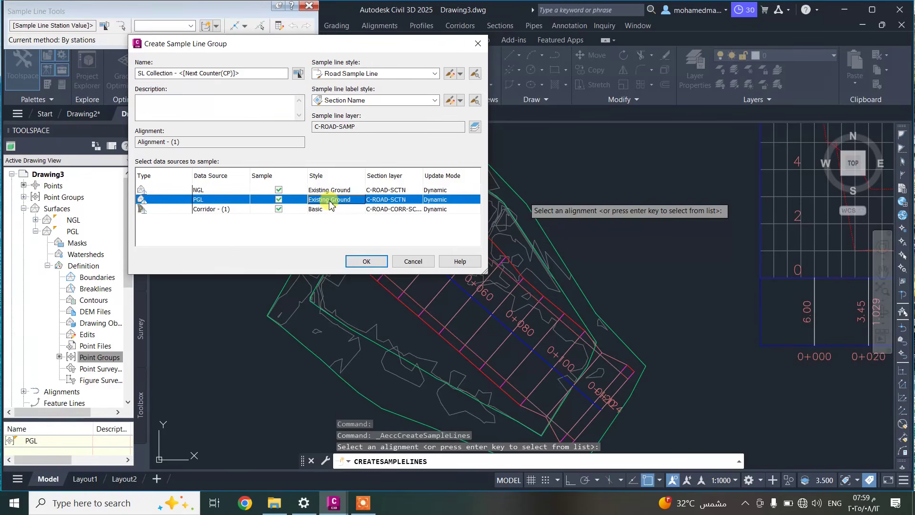
left_click(313, 191)
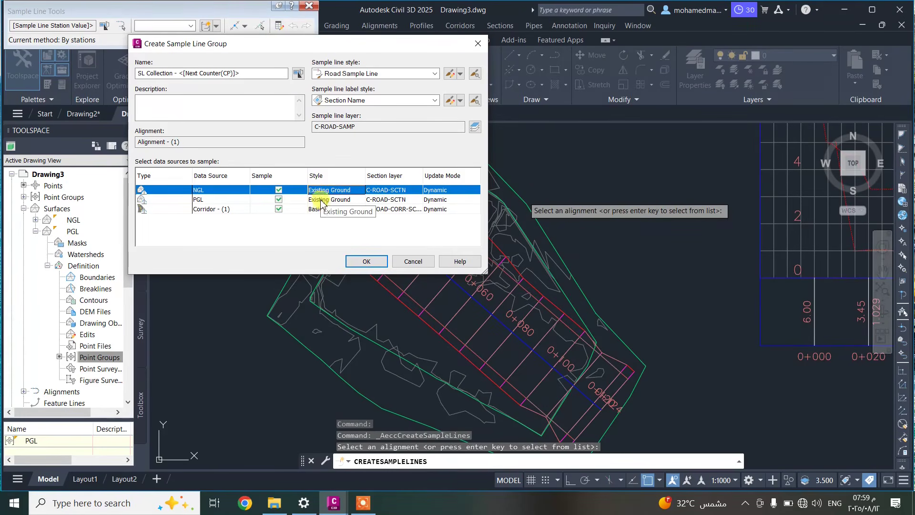
left_click(323, 202)
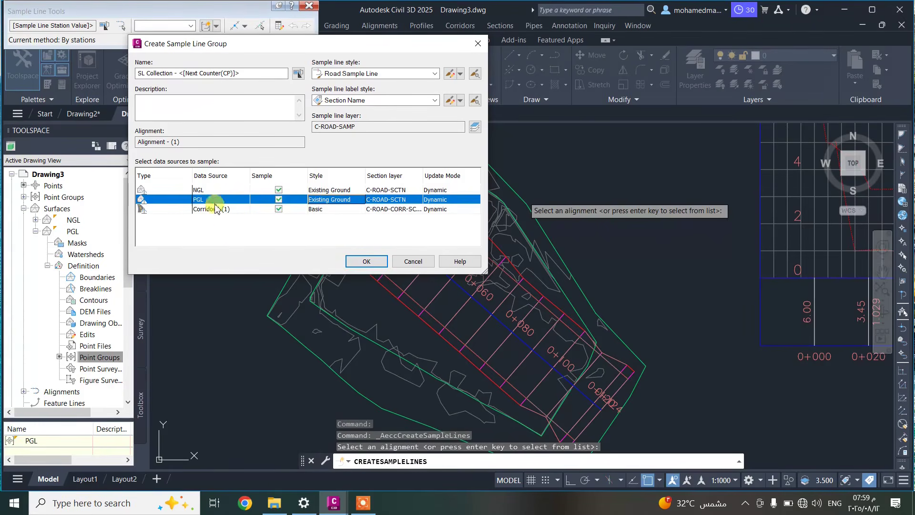
left_click(318, 200)
left_click(474, 212)
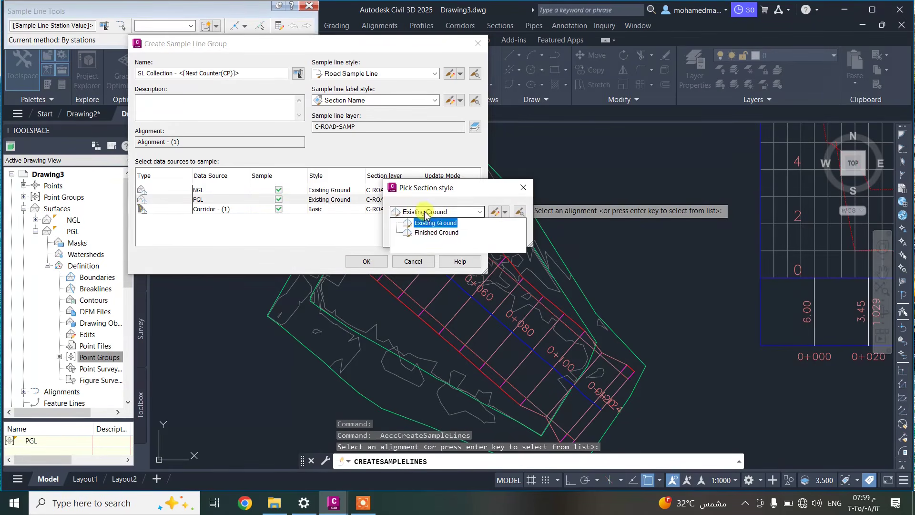
left_click(429, 238)
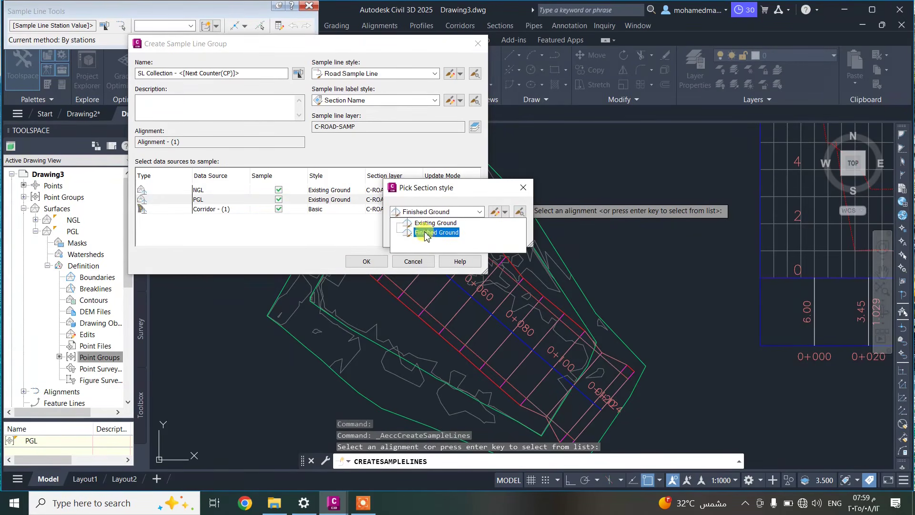
left_click(408, 232)
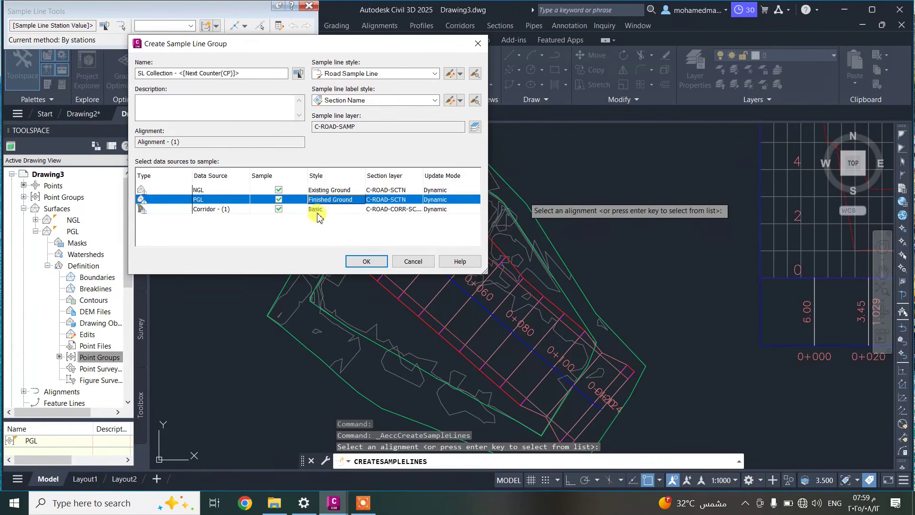
- Set the corridor's code set style to All Codes and accept the sample line group
left_click(317, 210)
left_click(432, 212)
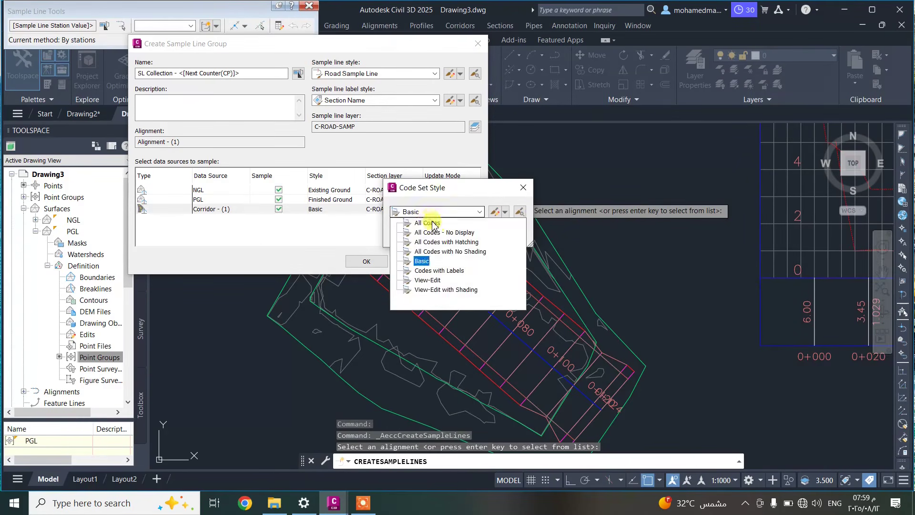
left_click(433, 223)
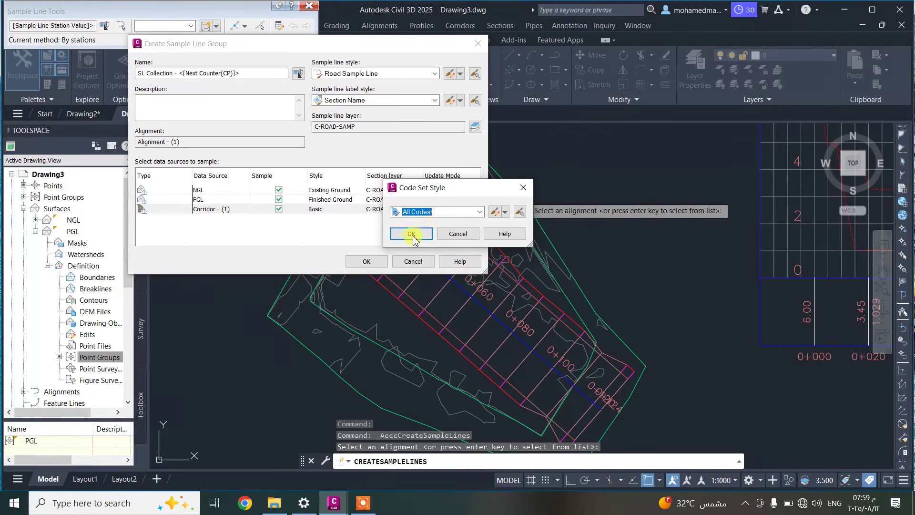
left_click(411, 233)
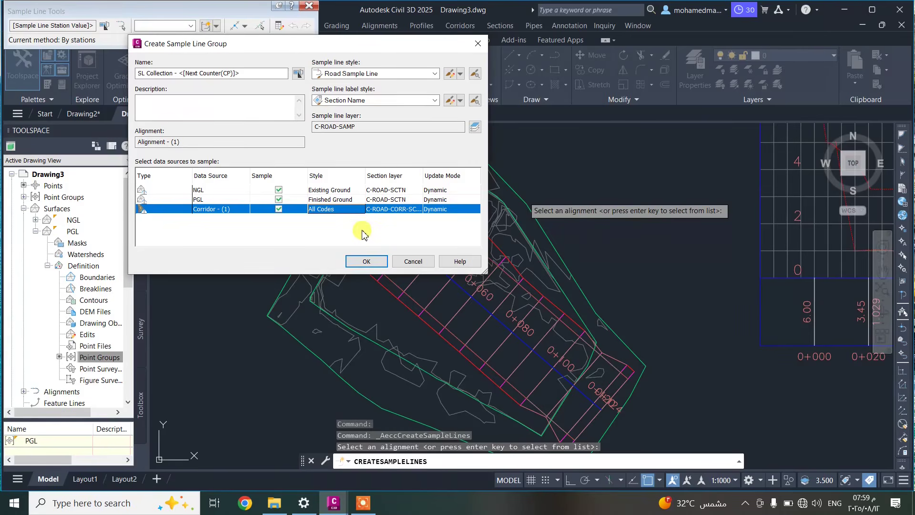
left_click(365, 260)
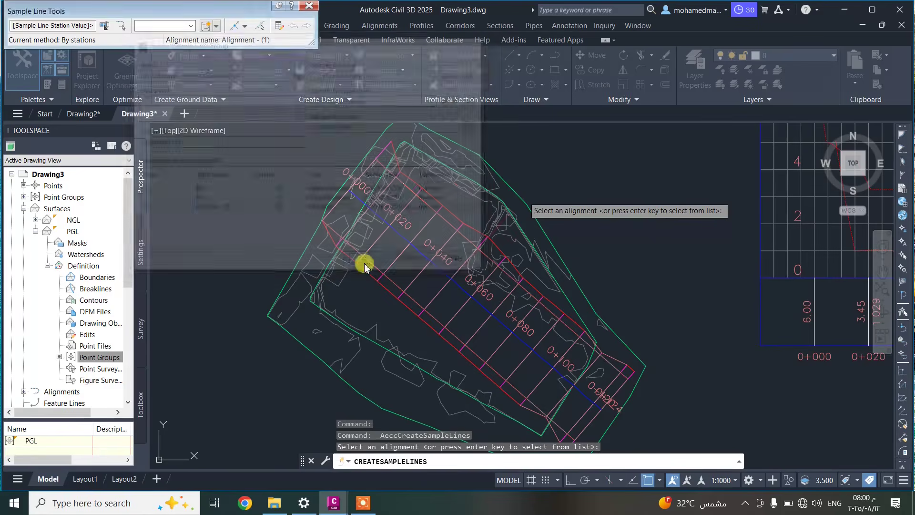
left_click(244, 27)
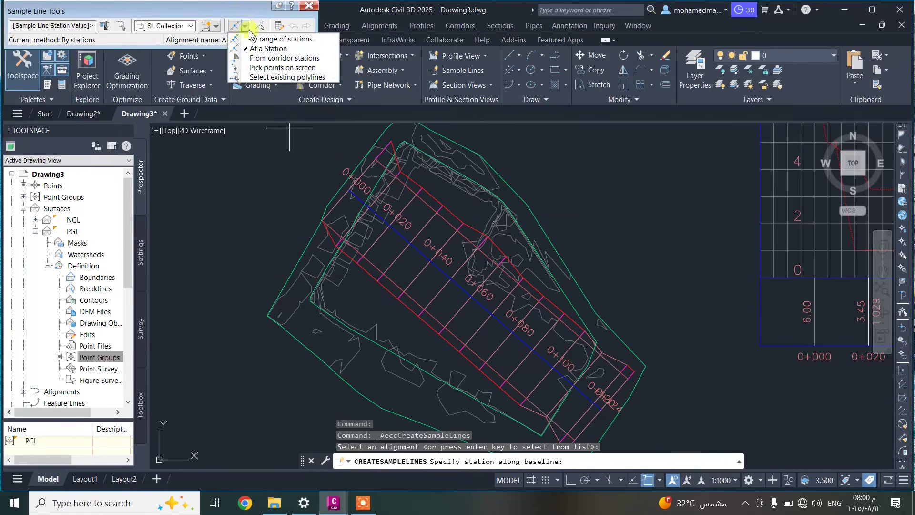
left_click(265, 36)
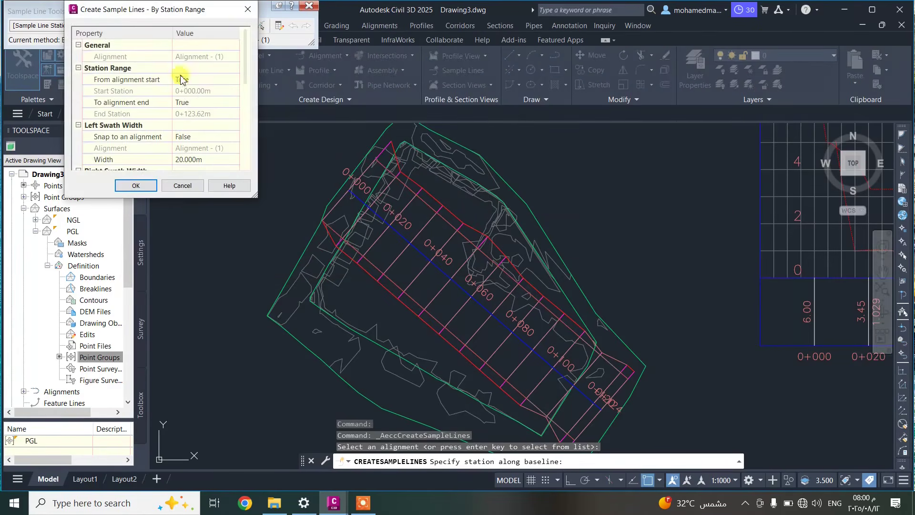
left_click(256, 6)
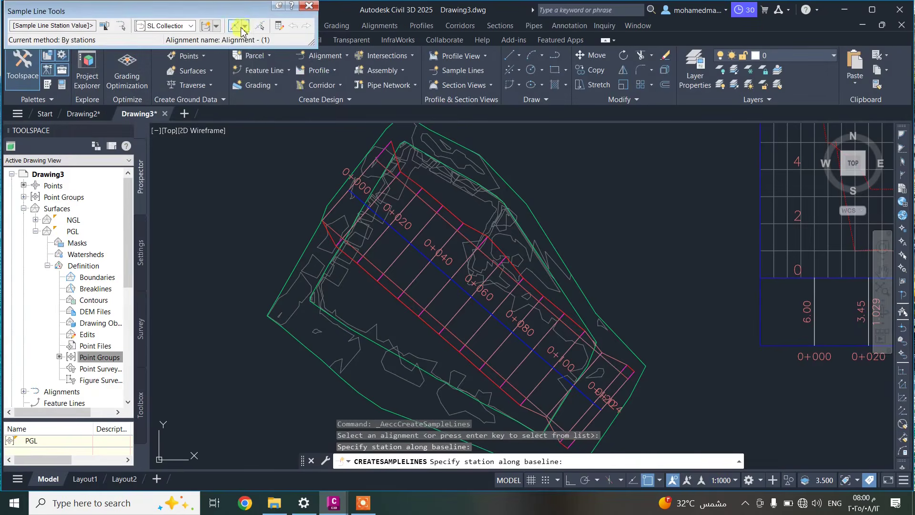
- Choose to create sample lines by range of stations and set the left and right swath widths to 10 m
left_click(245, 28)
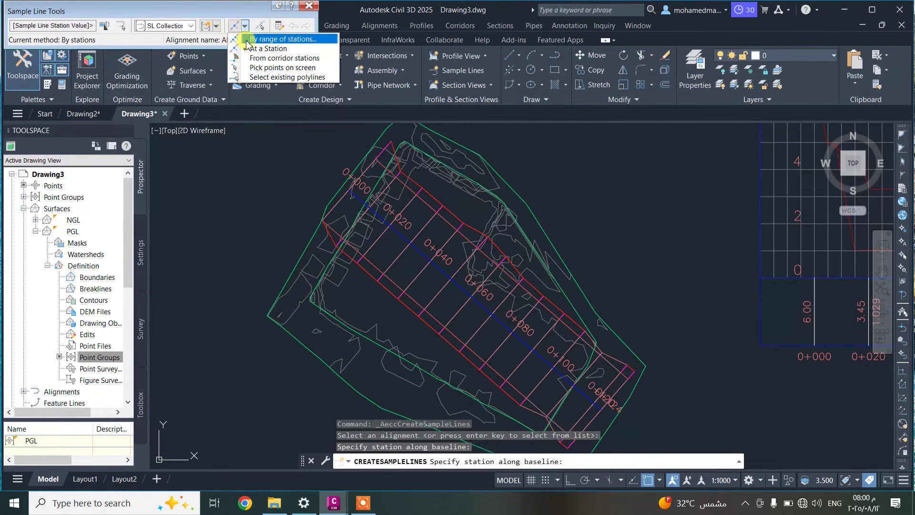
left_click(272, 40)
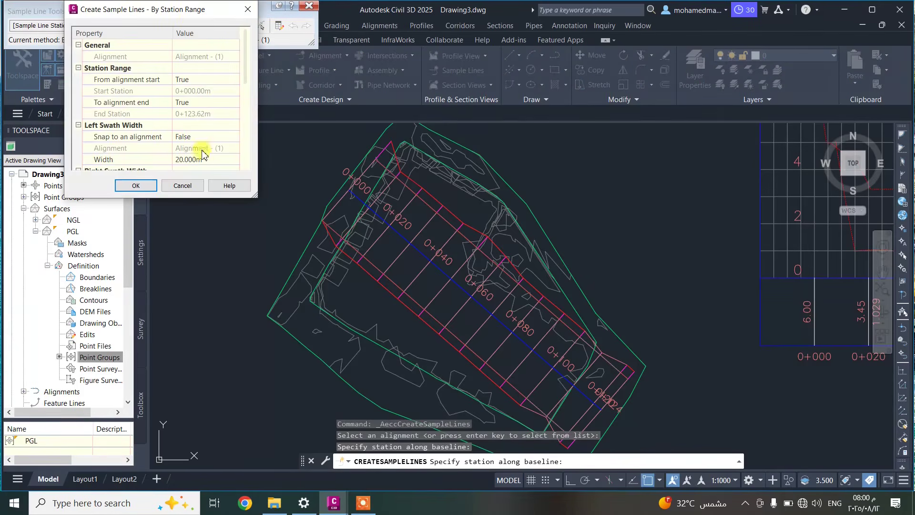
scroll(190, 108, "down", 1)
left_click(195, 128)
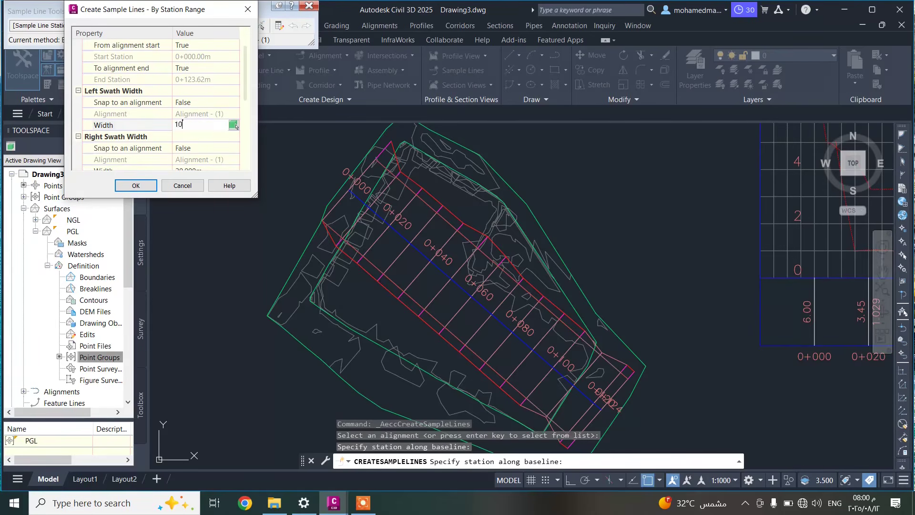
scroll(200, 147, "down", 2)
left_click(191, 100)
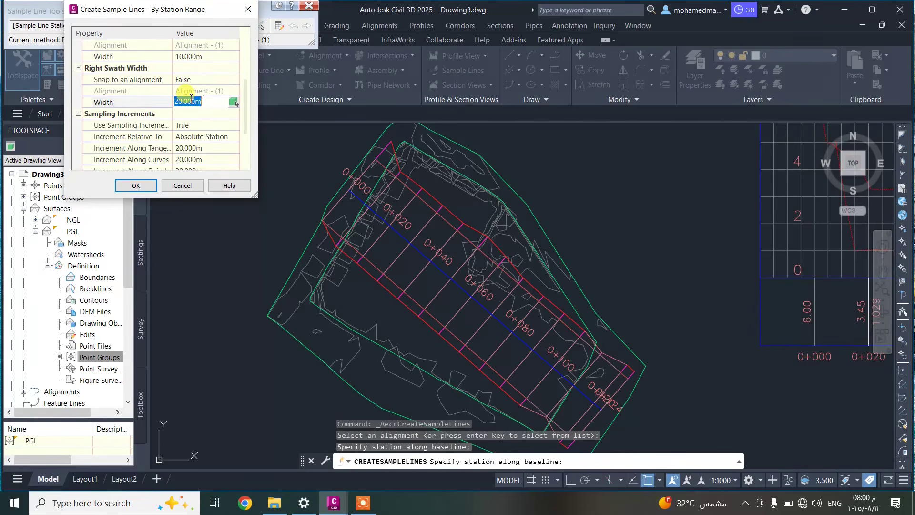
type("10")
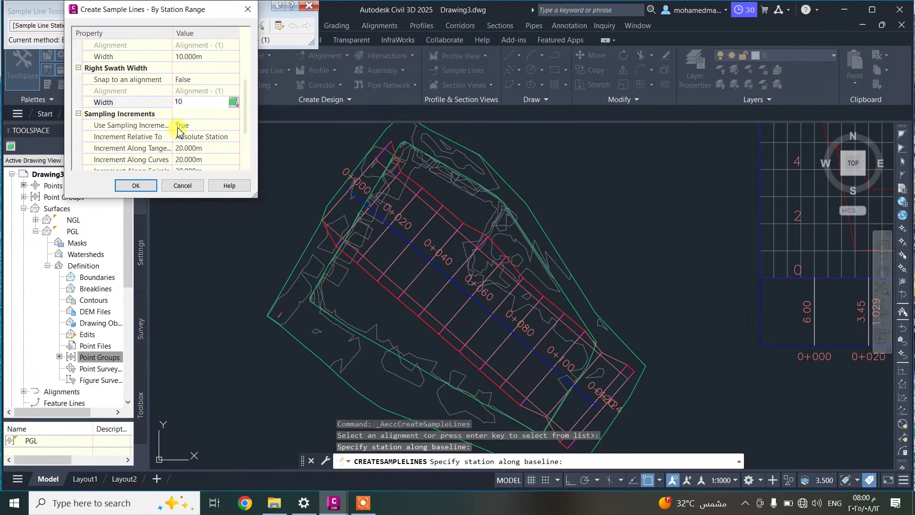
- Set the sampling increments along tangents, curves and spirals to 10 m
scroll(179, 132, "down", 1)
left_click(191, 114)
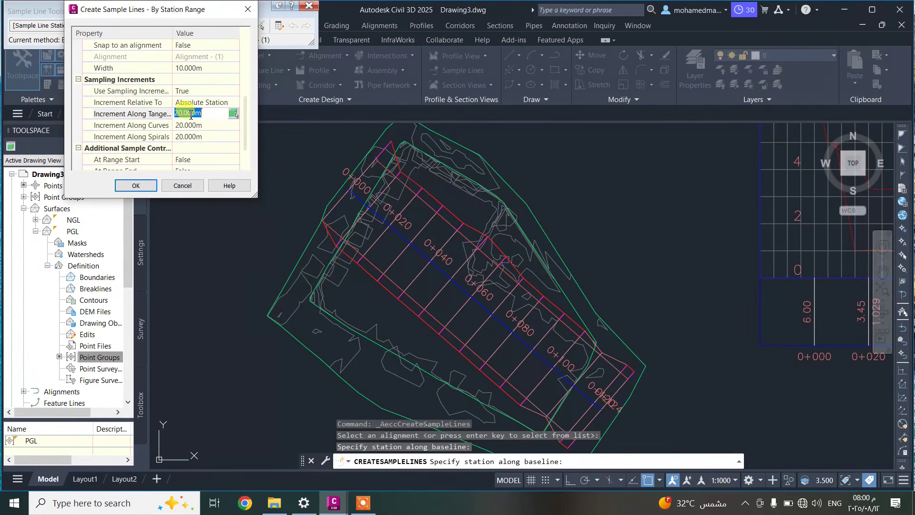
type("10")
left_click(235, 125)
type("1")
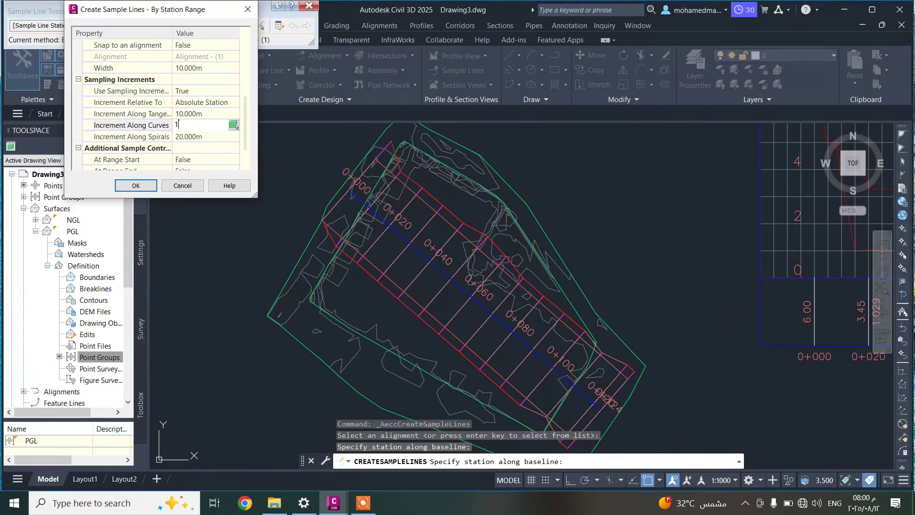
left_click(188, 136)
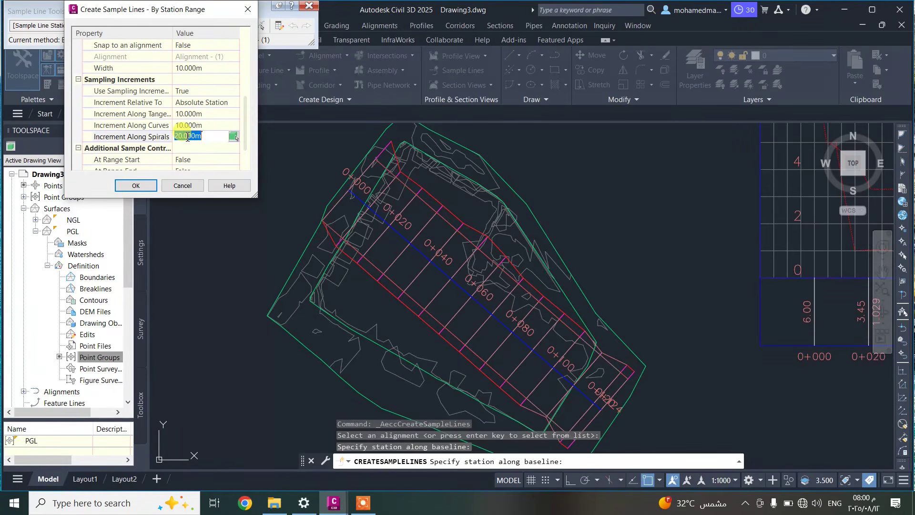
scroll(187, 141, "down", 1)
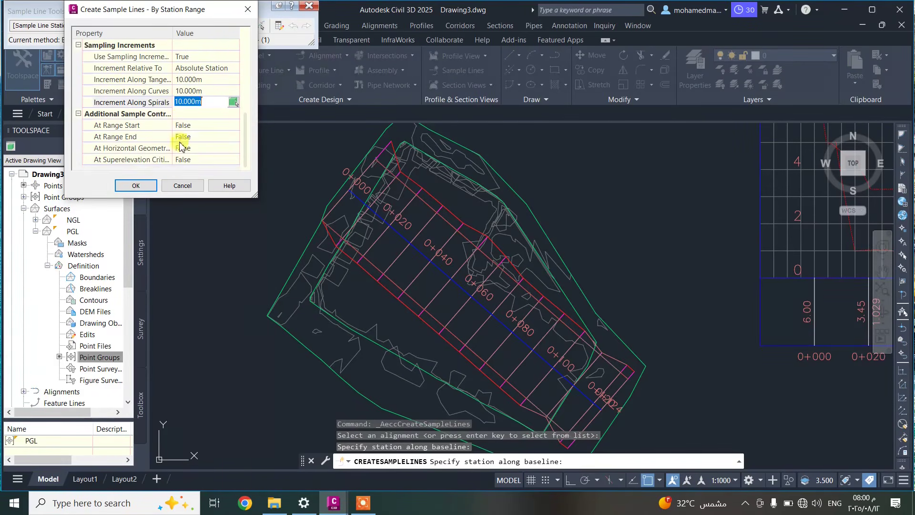
- Accept the station range settings to generate the sample lines along the alignment, and end the command
left_click(153, 186)
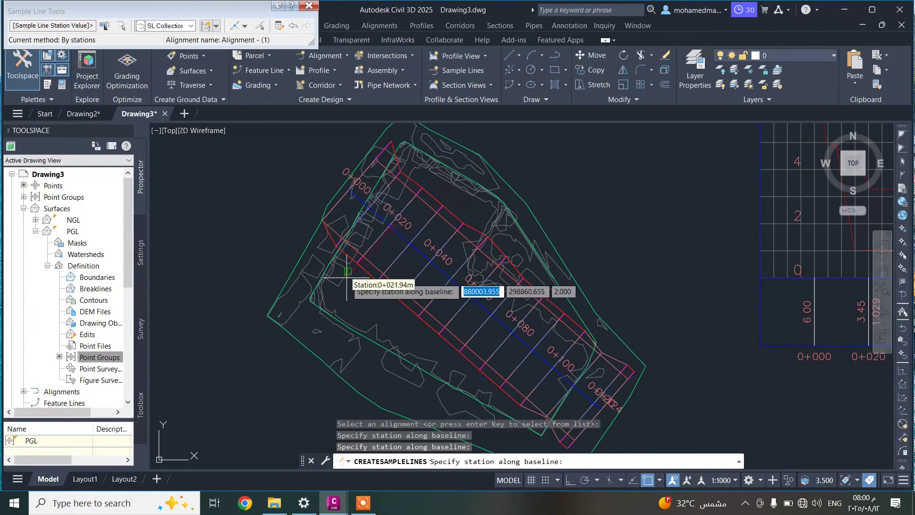
key("Return")
scroll(404, 268, "up", 3)
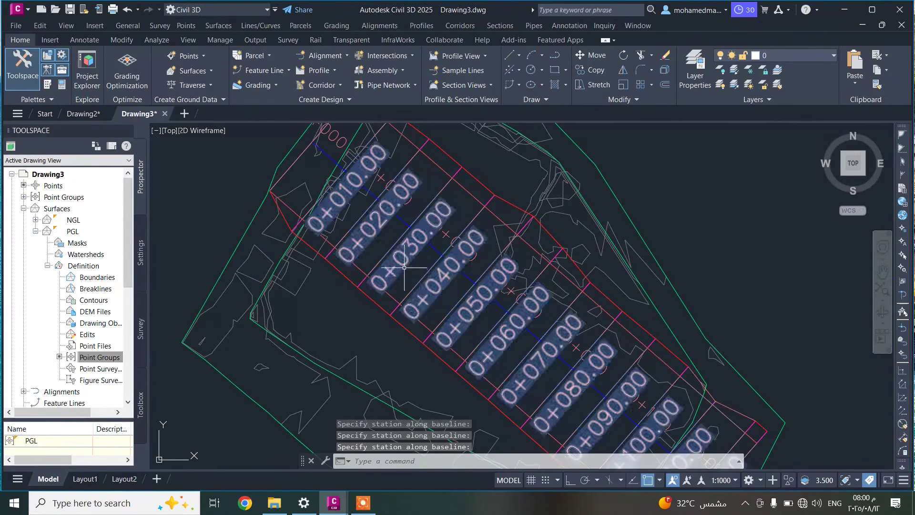
- Review the sample line group's properties, including its sample lines, sections, section views and material list, and close them without changes
scroll(403, 266, "up", 8)
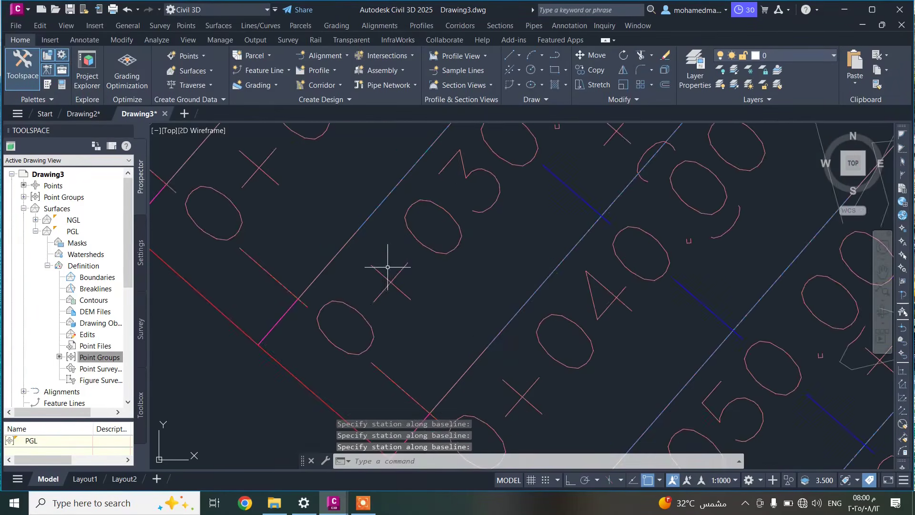
scroll(374, 273, "down", 5)
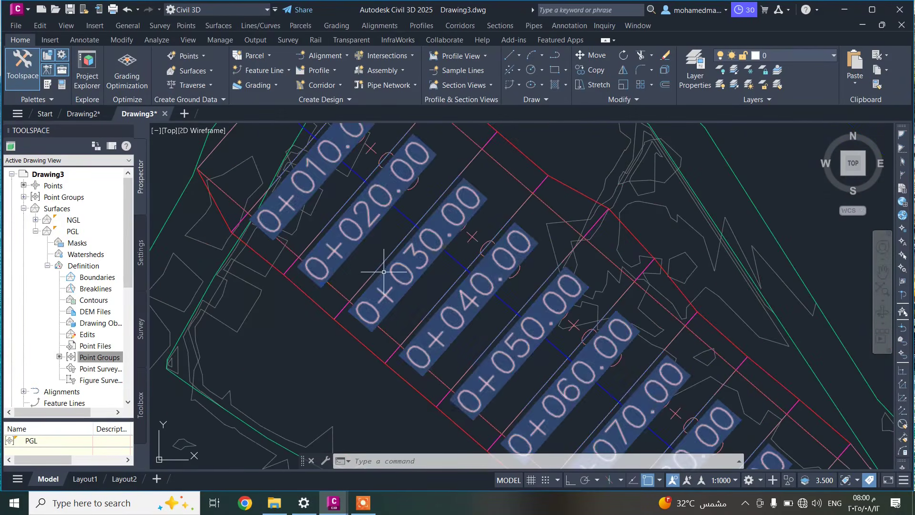
left_click(384, 272)
right_click(375, 266)
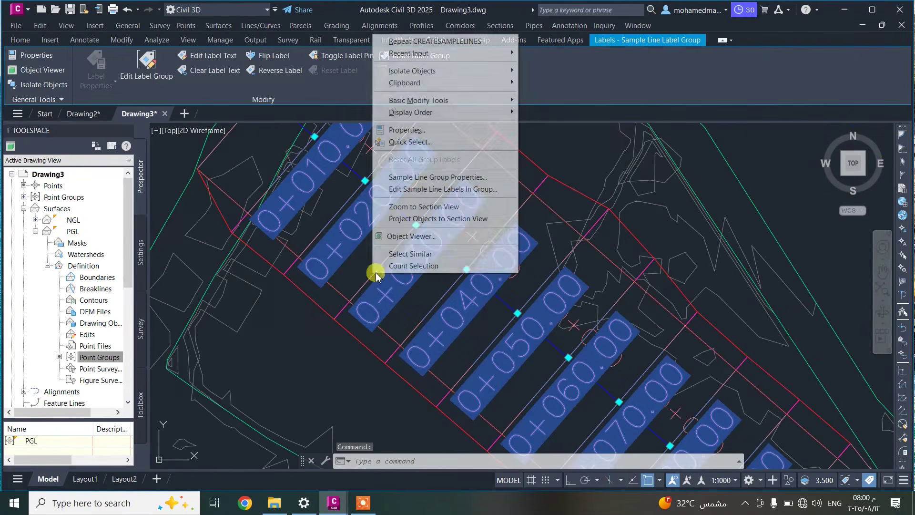
left_click(435, 184)
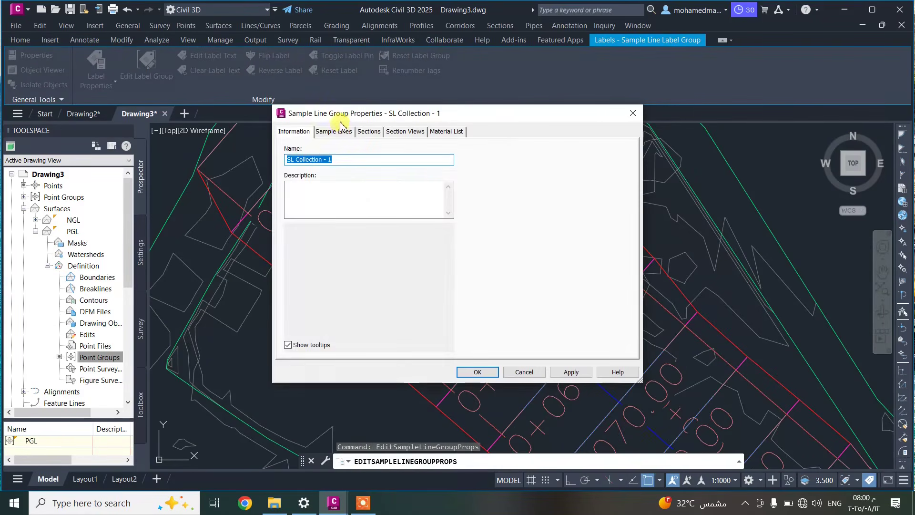
left_click(336, 133)
left_click(369, 132)
left_click(401, 134)
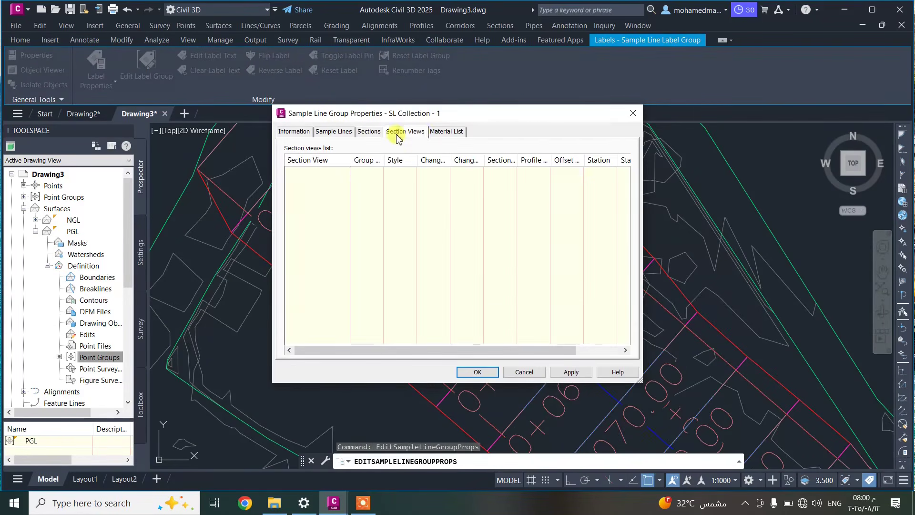
left_click(443, 132)
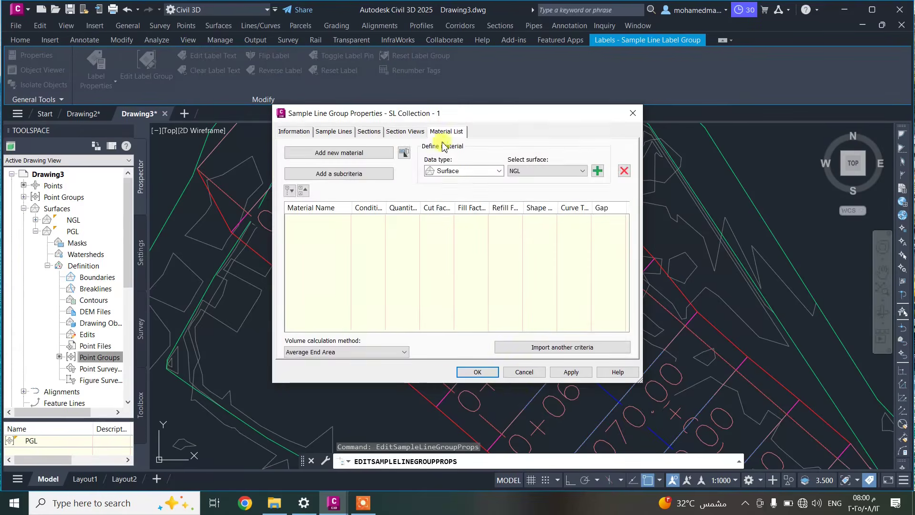
left_click(524, 372)
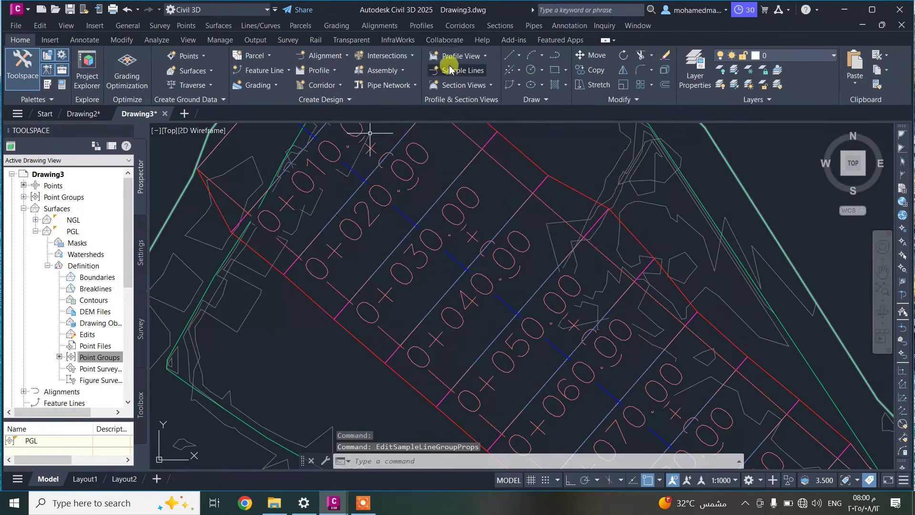
- Start new sample lines on the alignment by range of stations, with left and right swath widths of 20 m
left_click(448, 70)
key("Return")
key("Return")
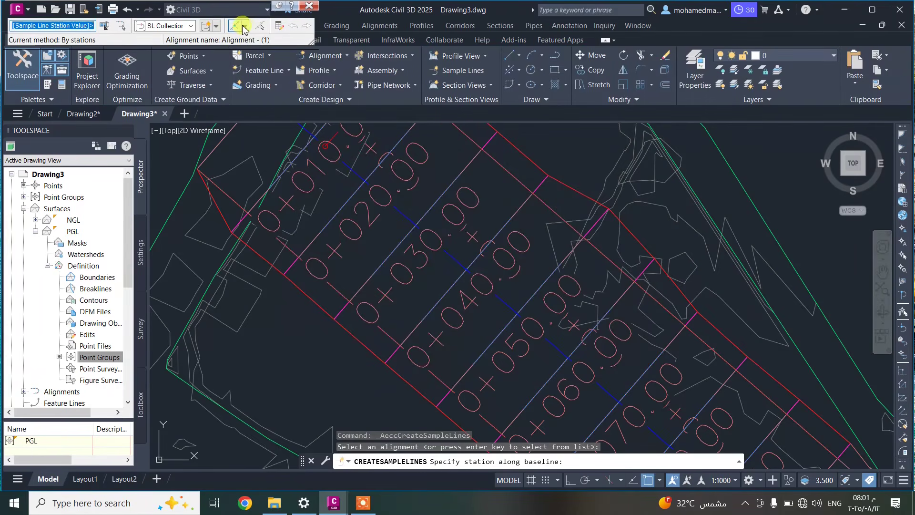
left_click(244, 27)
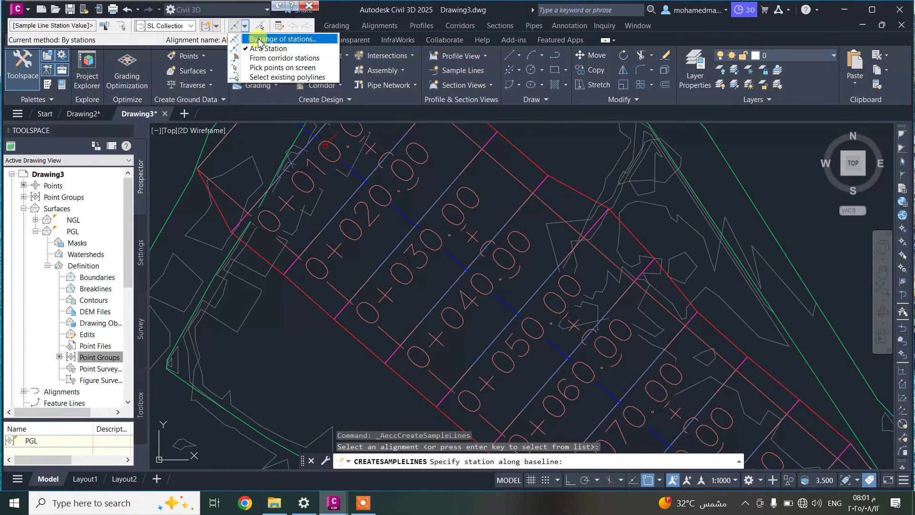
left_click(258, 40)
scroll(205, 133, "down", 1)
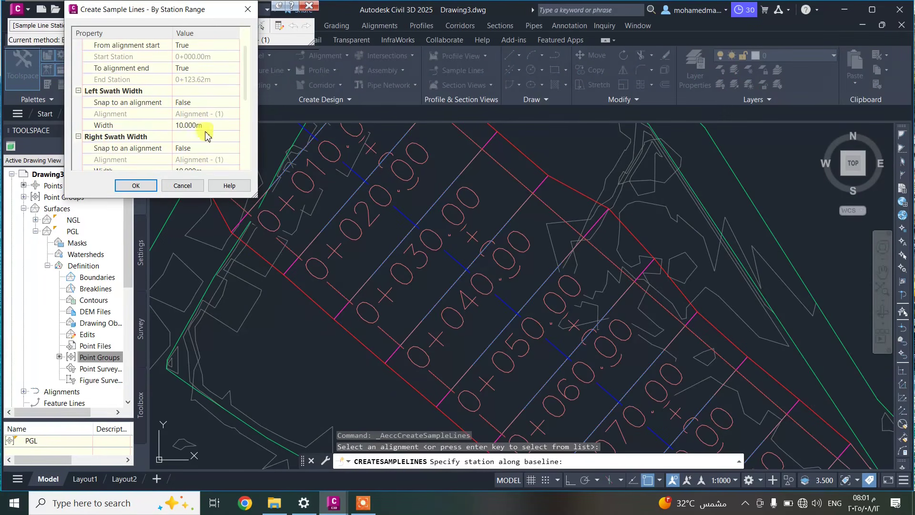
left_click(199, 125)
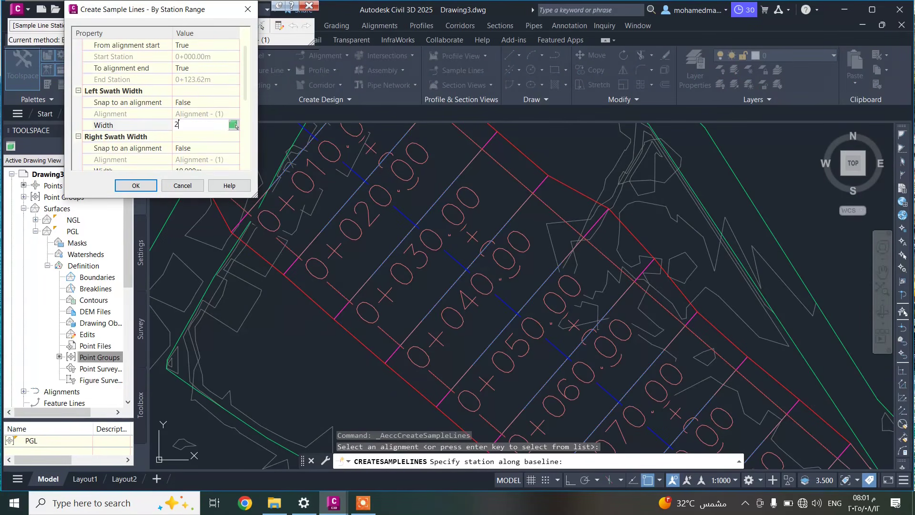
type("20")
scroll(196, 145, "down", 1)
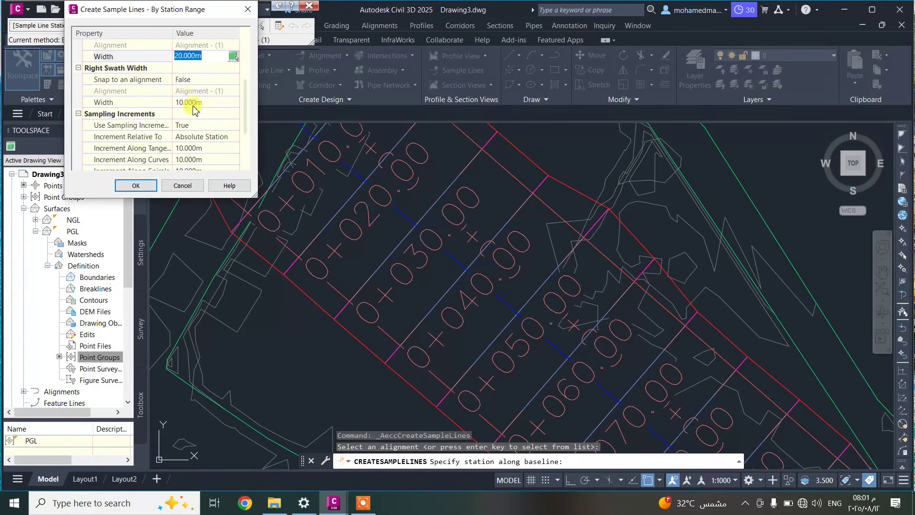
left_click(192, 102)
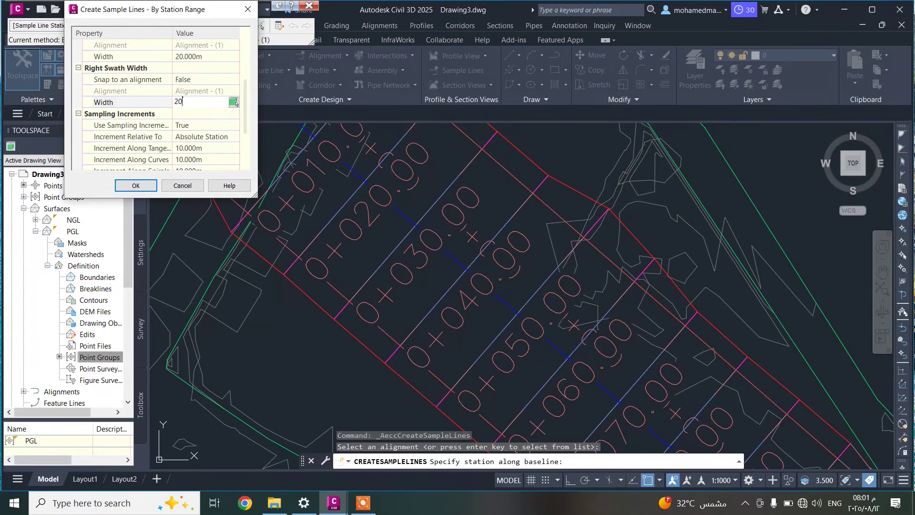
type("20")
- Set the sampling increments along tangents, curves and spirals to 20 m
left_click(190, 147)
type("2")
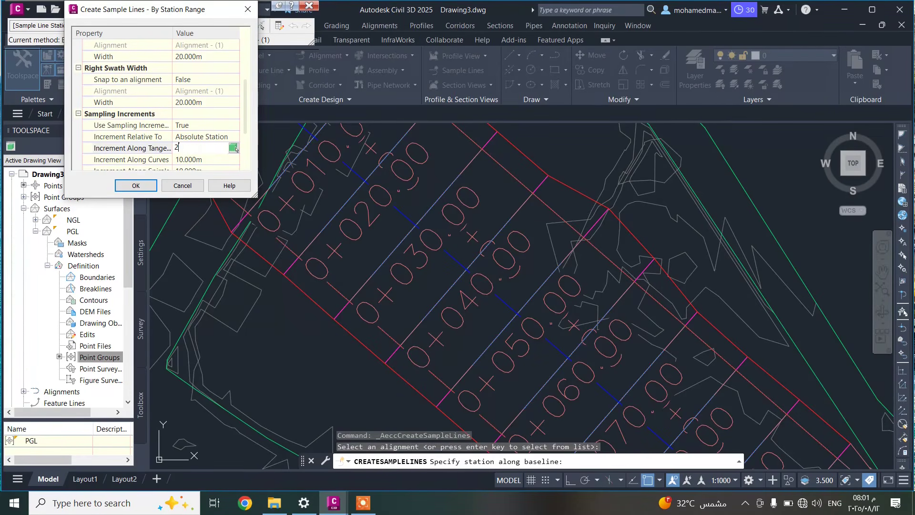
left_click(192, 160)
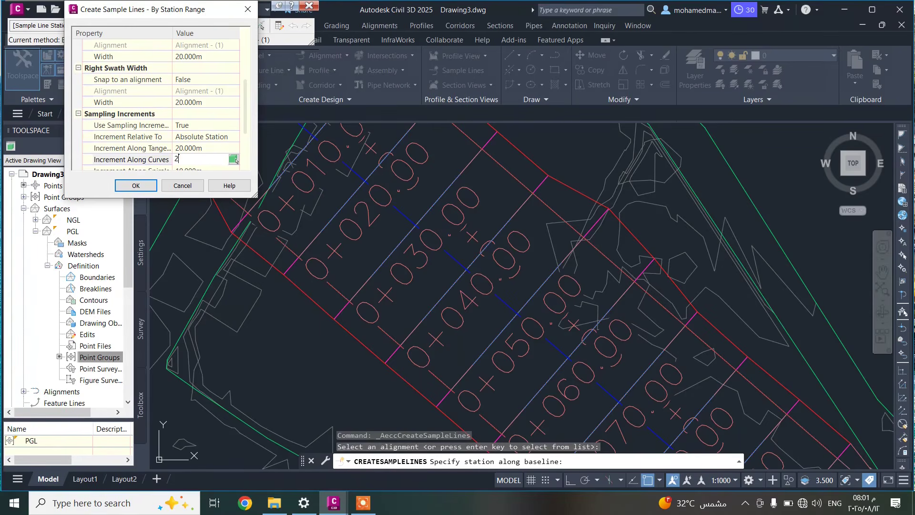
type("20")
scroll(185, 149, "down", 1)
left_click(191, 136)
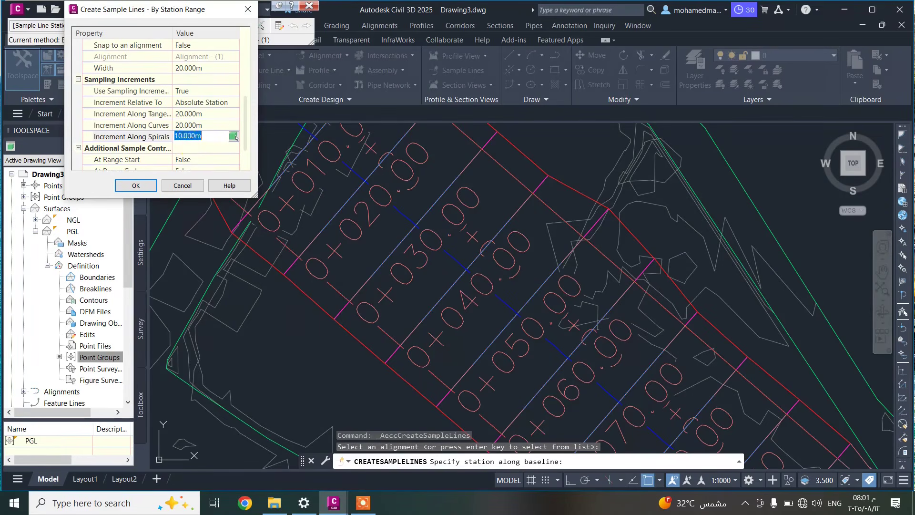
type("20")
- Accept the station range, append the new sample lines with overwriting at the duplicate stations, and end the command
left_click(136, 185)
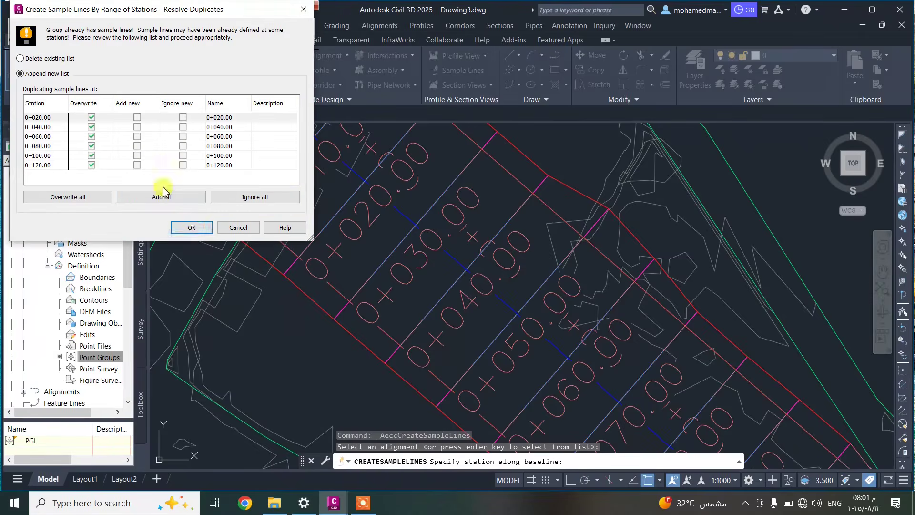
left_click(189, 228)
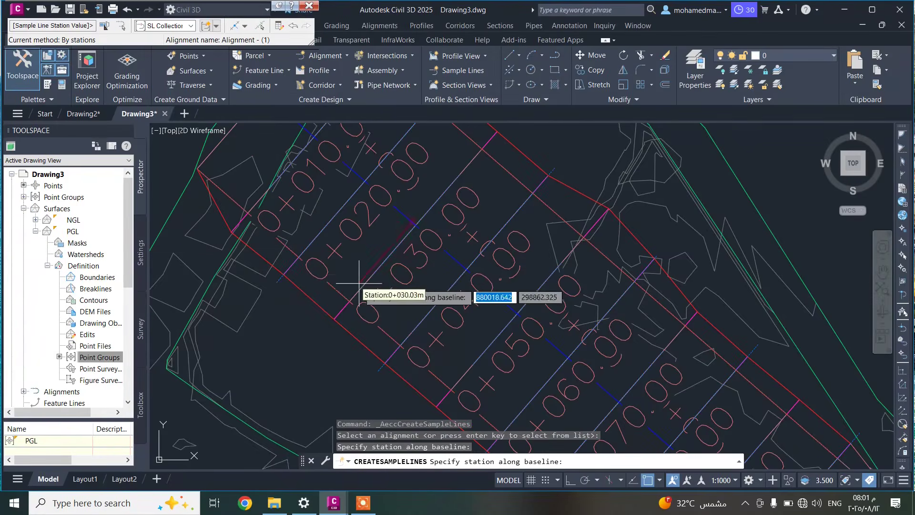
key("Return")
scroll(368, 259, "down", 3)
scroll(373, 261, "up", 4)
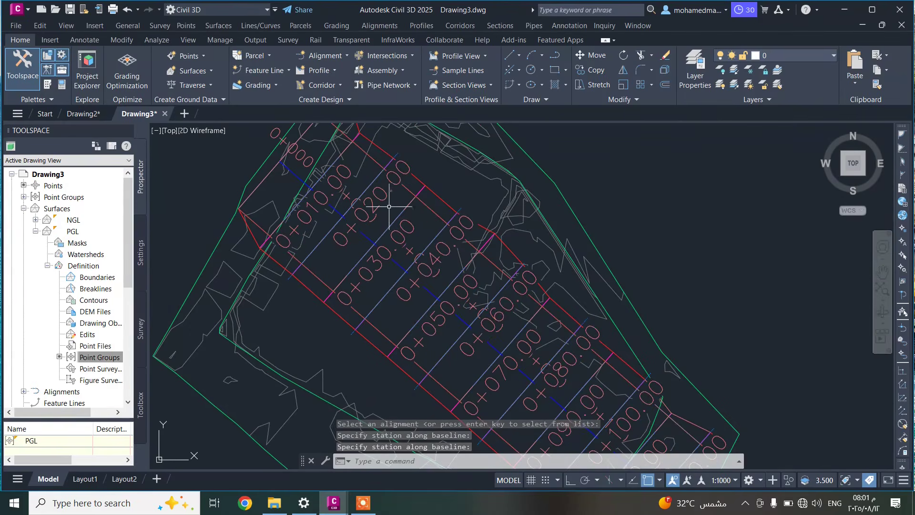
- Start Compute Materials for Alignment - (1) and the sample line group SL Collection - 1
scroll(357, 210, "down", 3)
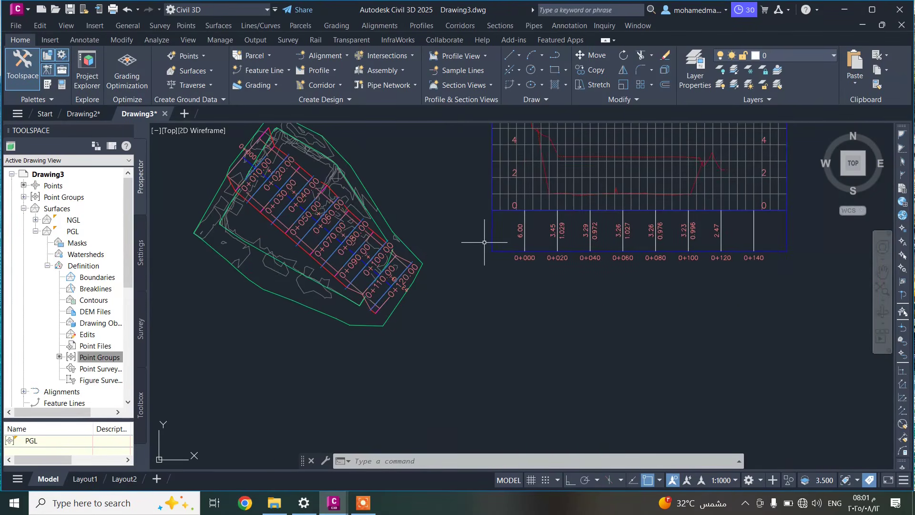
scroll(364, 265, "up", 3)
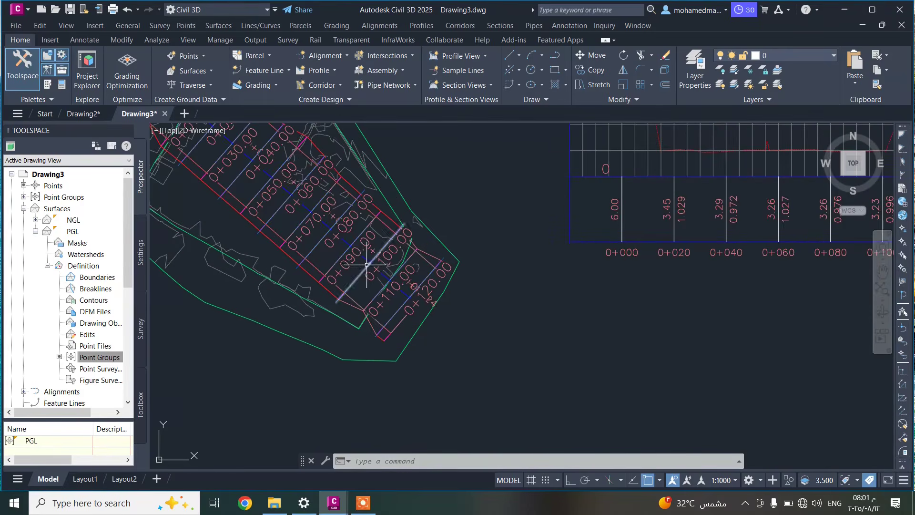
scroll(452, 254, "down", 3)
scroll(451, 254, "down", 4)
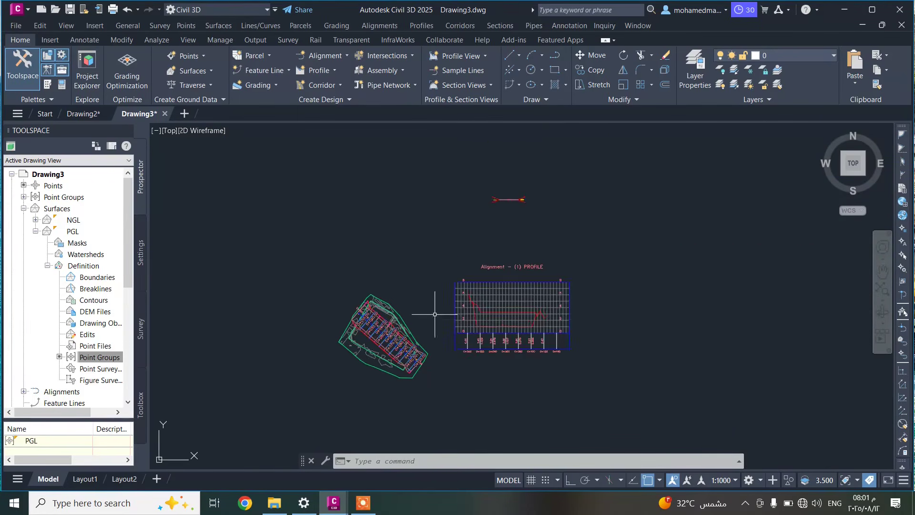
scroll(510, 203, "up", 4)
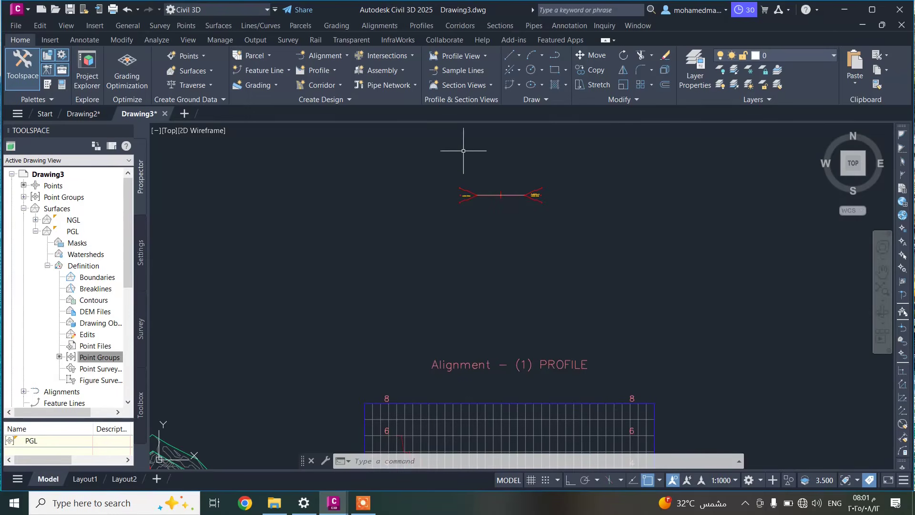
left_click(156, 40)
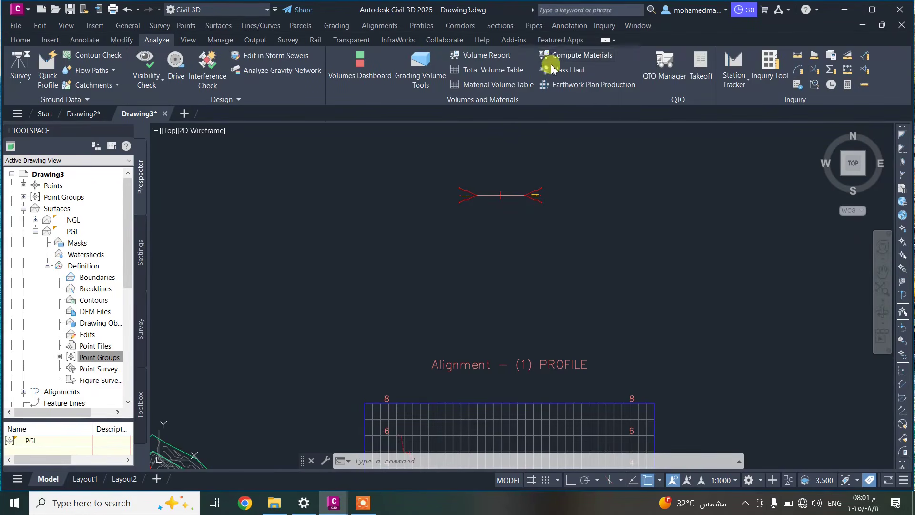
left_click(578, 56)
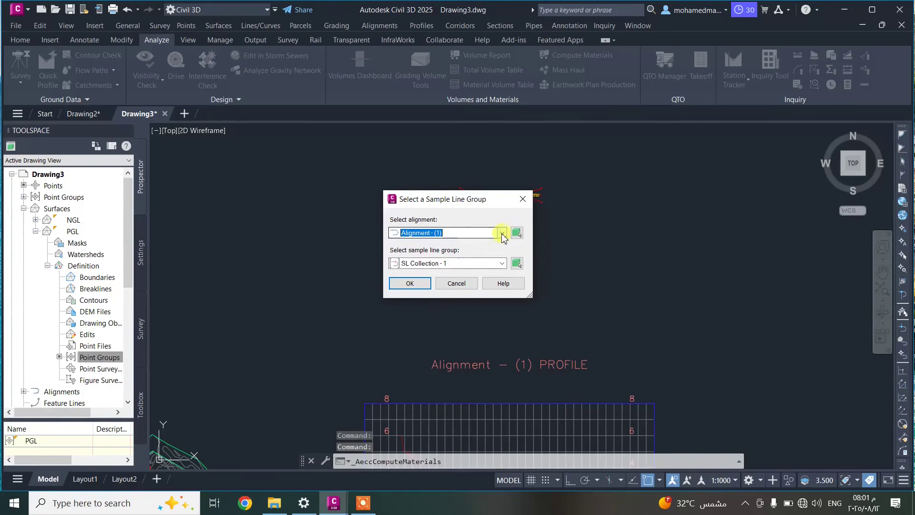
left_click(410, 284)
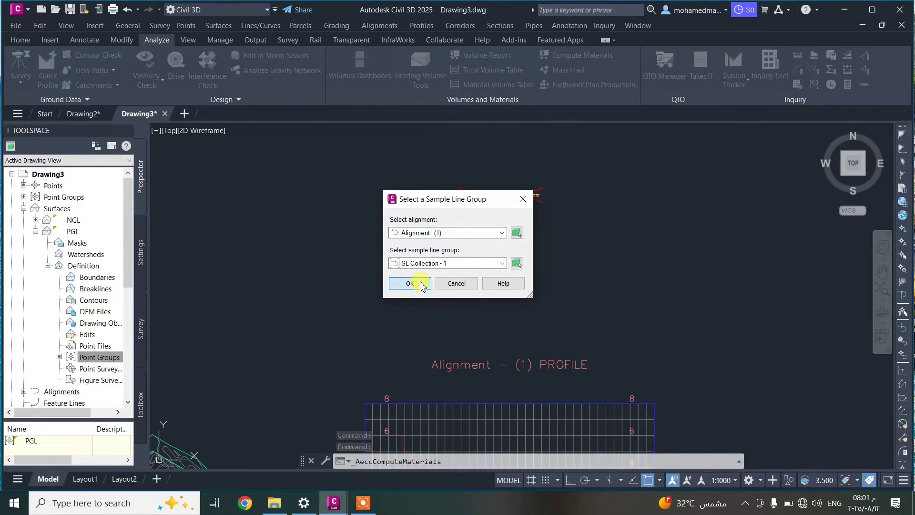
- Assign NGL to all EG surfaces and PGL to all DATUM surfaces in the Cut and Fill criteria, and compute the materials
left_click(471, 197)
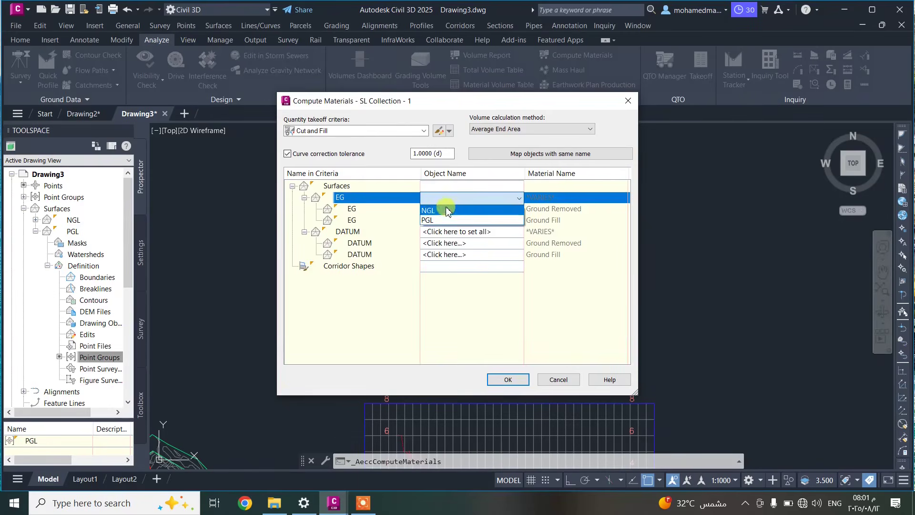
left_click(430, 212)
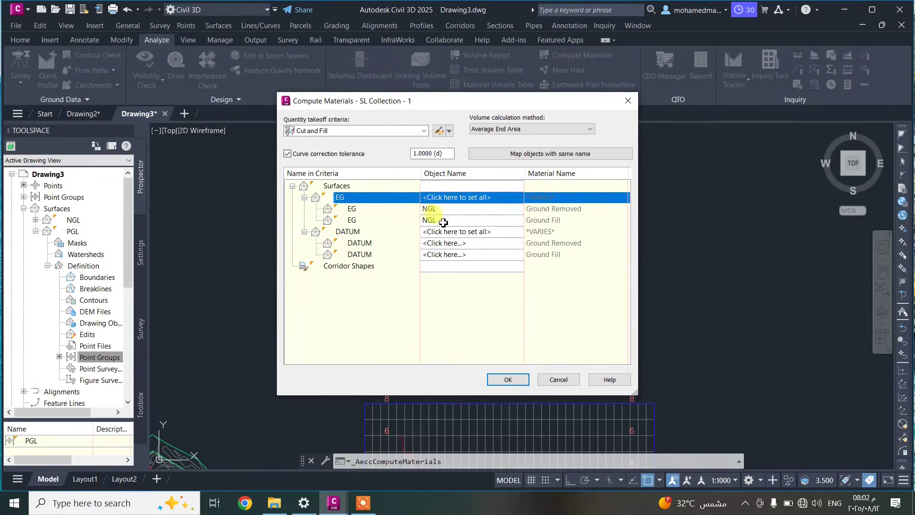
left_click(483, 231)
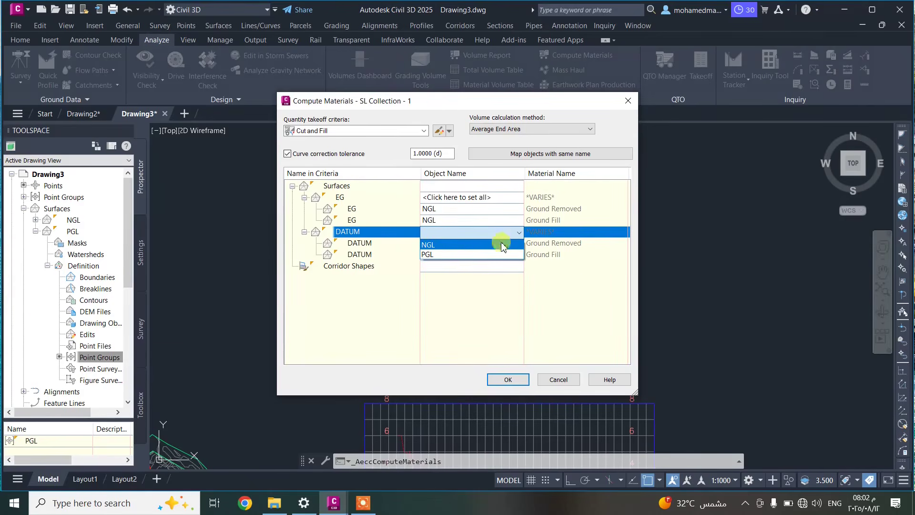
left_click(451, 256)
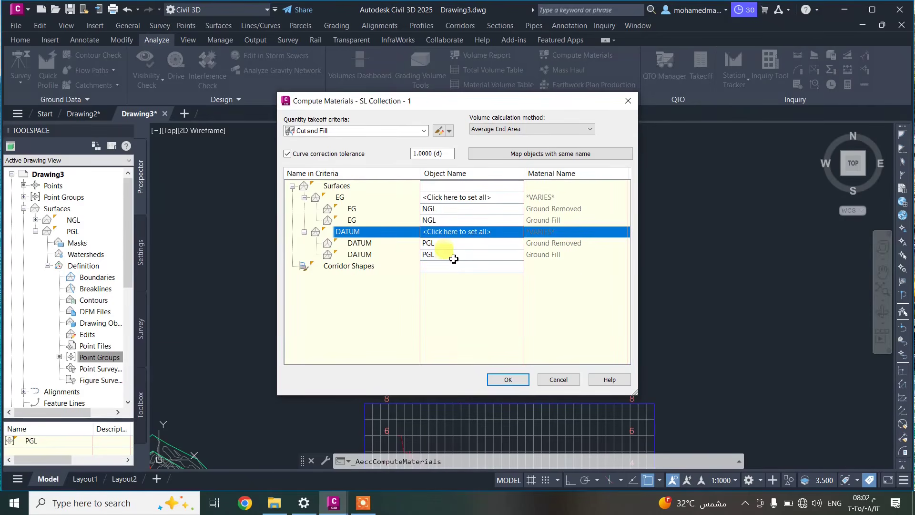
left_click(510, 381)
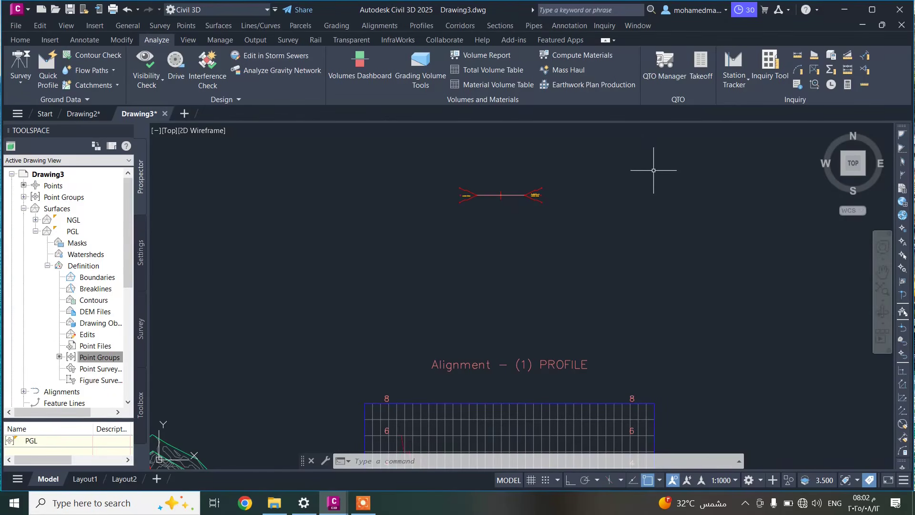
- Create a Cut and Fill total volume table for Alignment - (1) and place it above and beside the profile view's right end
left_click(478, 71)
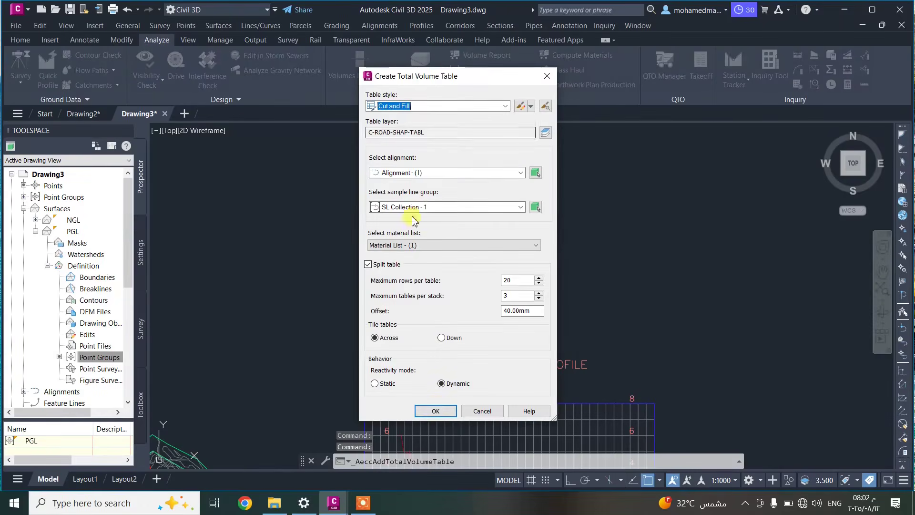
left_click(418, 174)
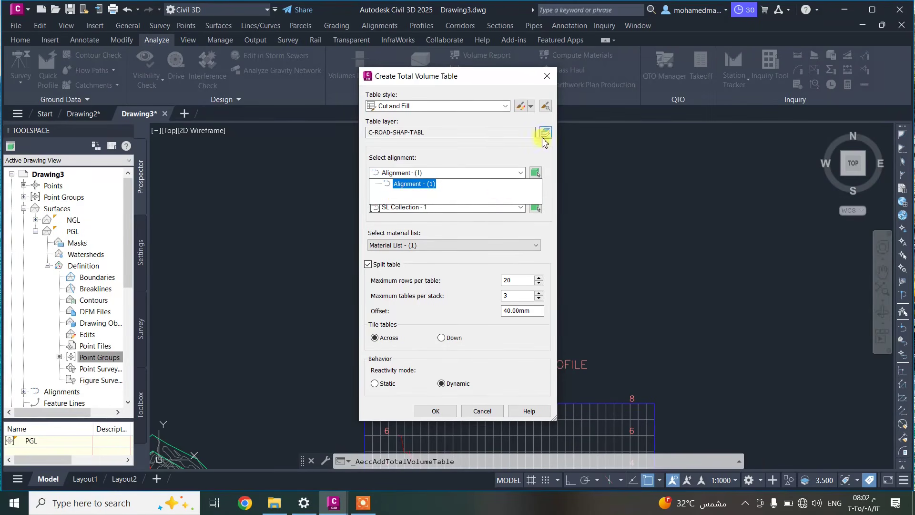
left_click(434, 410)
left_click(435, 410)
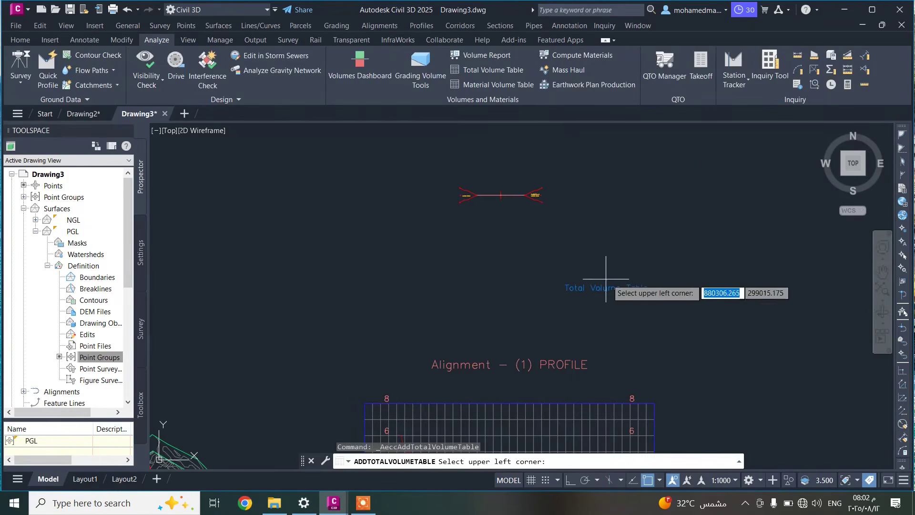
left_click(630, 270)
middle_click_drag(630, 270, 334, 104)
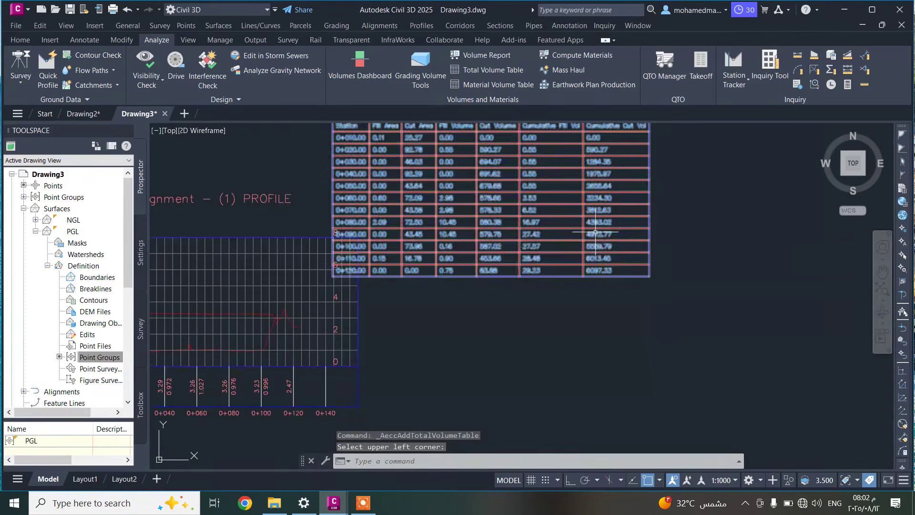
- Examine the total volume table's station, fill and cut columns down to the cumulative fill and cut volumes at station 0+120.00
scroll(379, 175, "up", 4)
scroll(379, 175, "up", 2)
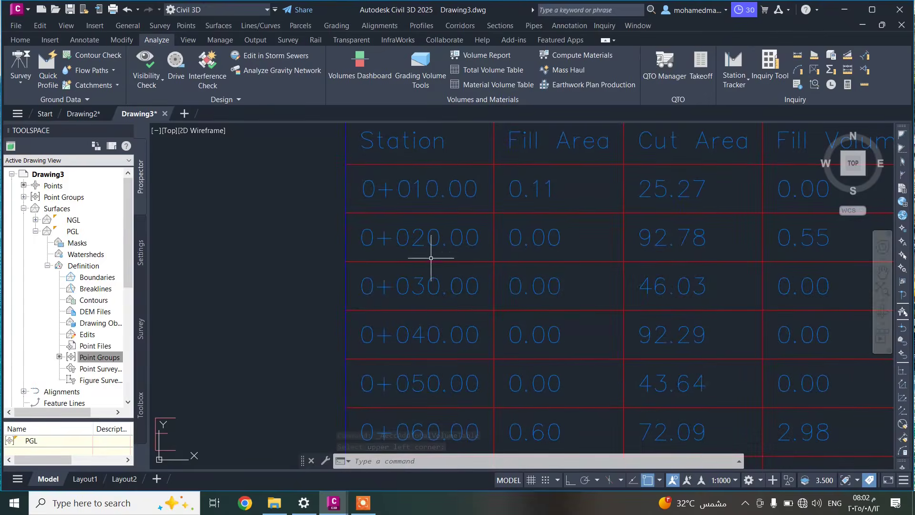
scroll(541, 217, "down", 2)
middle_click_drag(539, 218, 500, 202)
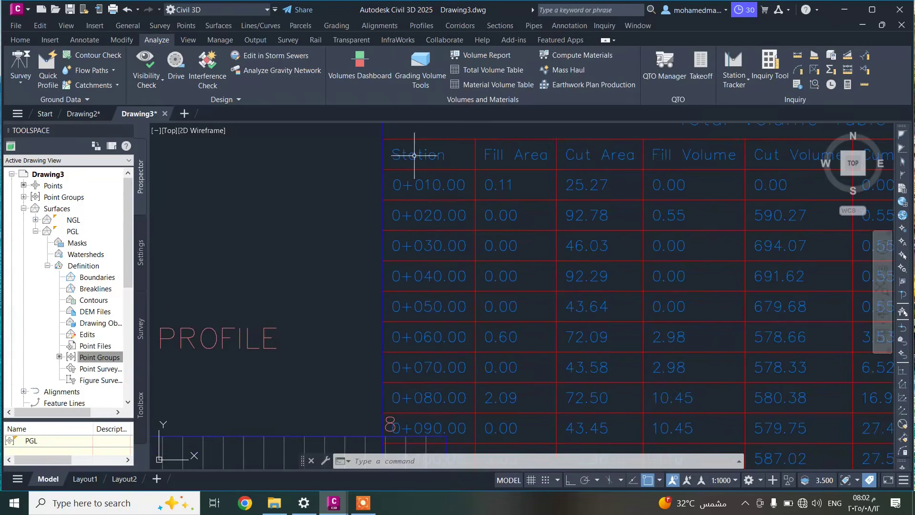
middle_click_drag(699, 228, 510, 181)
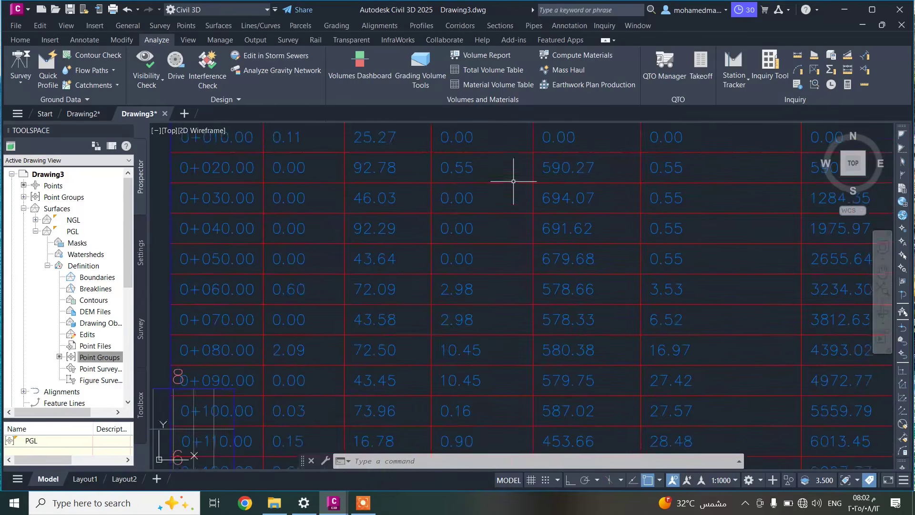
middle_click_drag(570, 148, 547, 236)
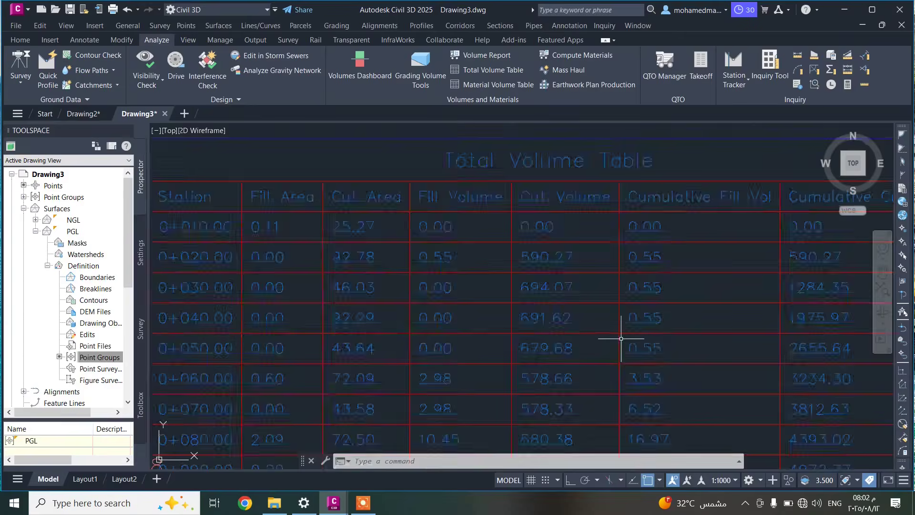
scroll(745, 388, "down", 2)
middle_click_drag(746, 388, 623, 134)
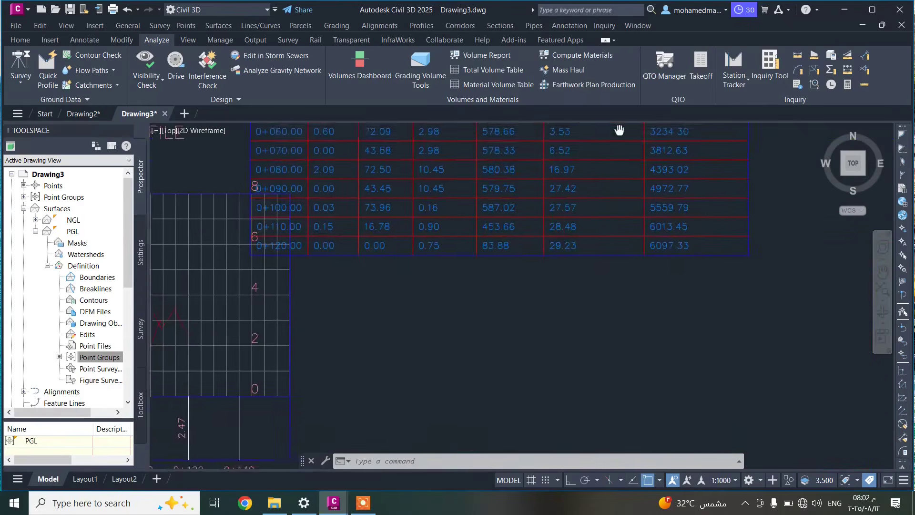
scroll(308, 249, "up", 2)
middle_click_drag(726, 299, 395, 327)
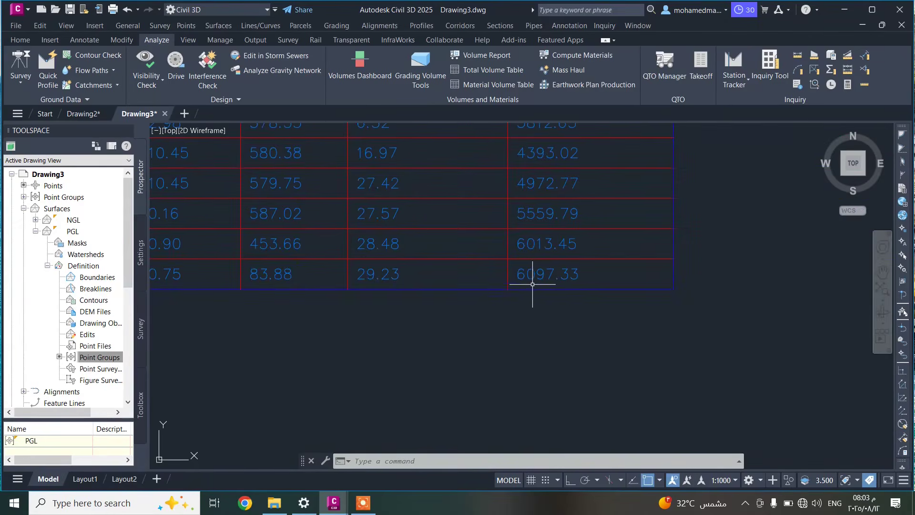
scroll(532, 284, "down", 5)
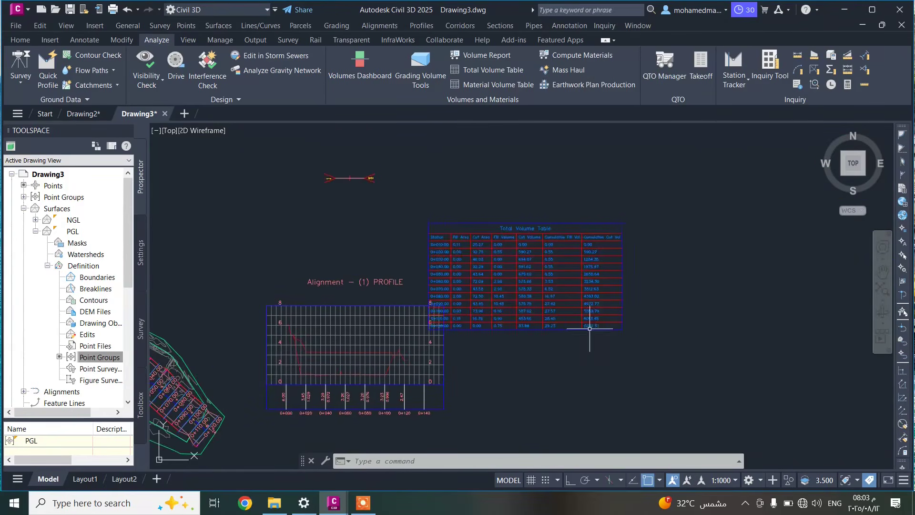
scroll(590, 328, "up", 4)
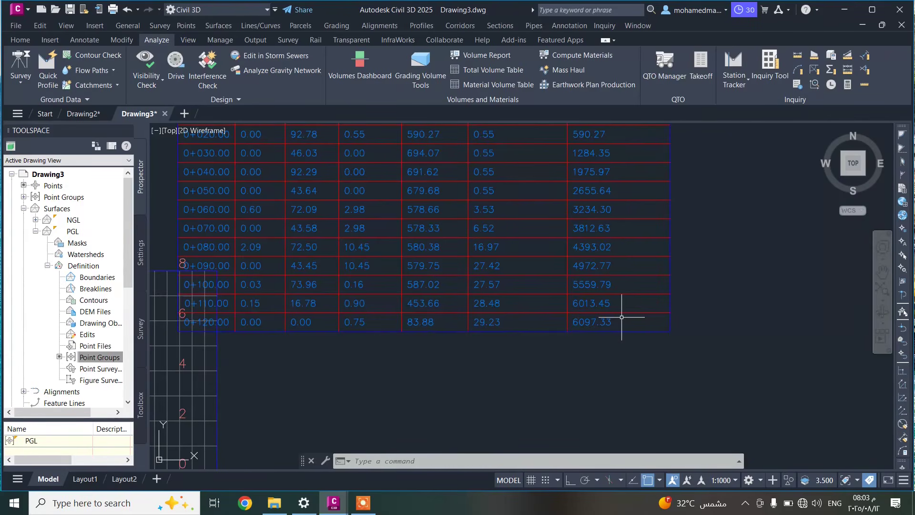
scroll(608, 294, "down", 1)
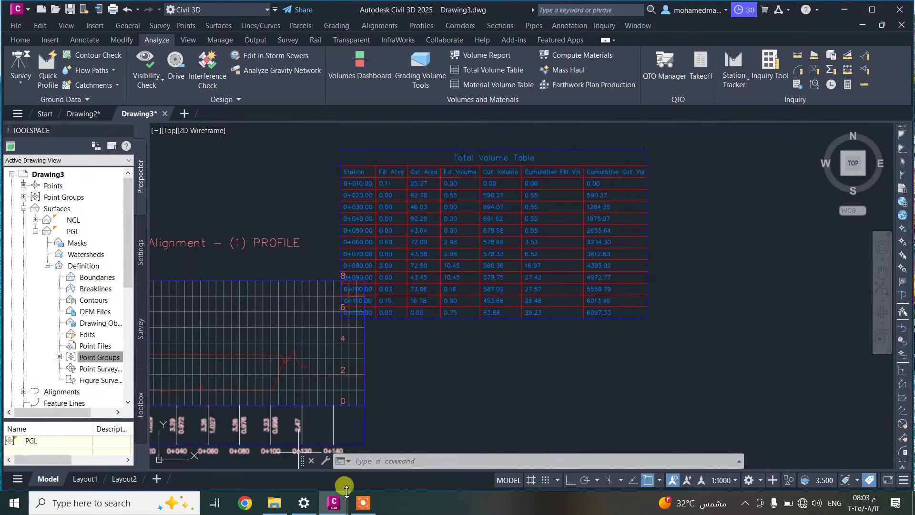
mouse_move(364, 506)
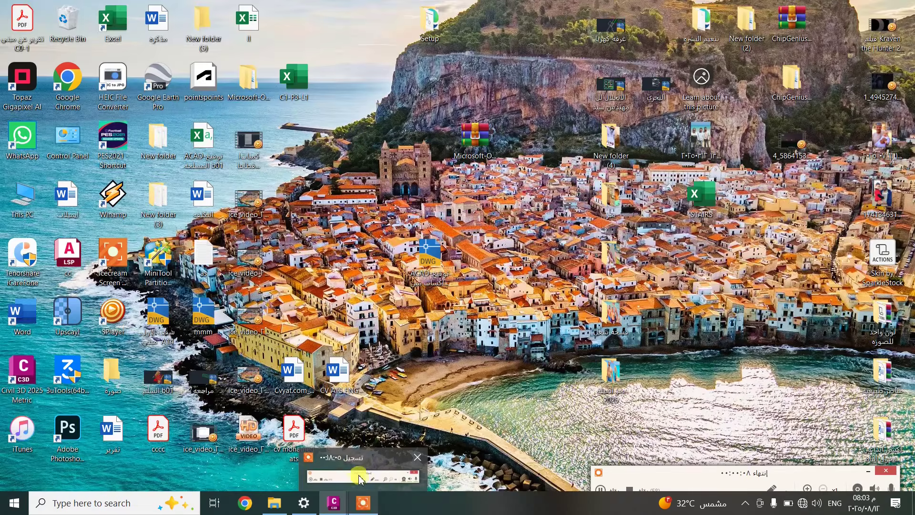
left_click(362, 478)
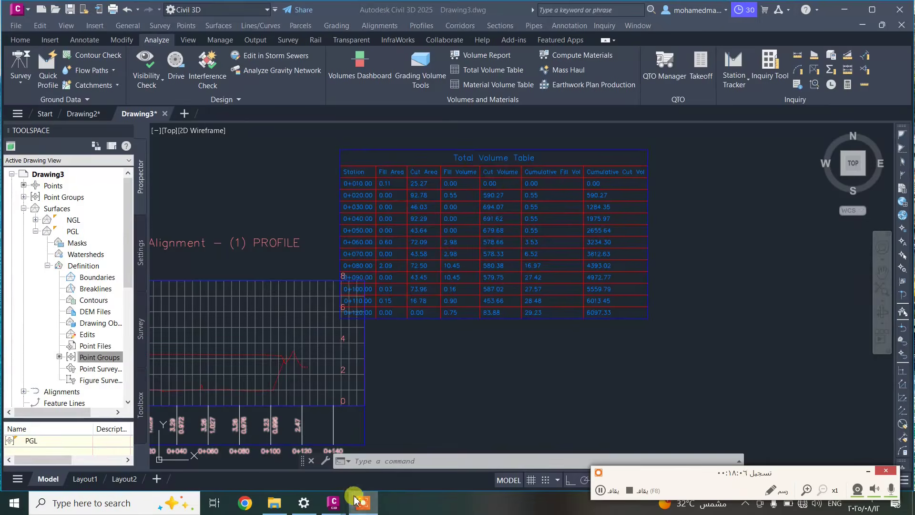